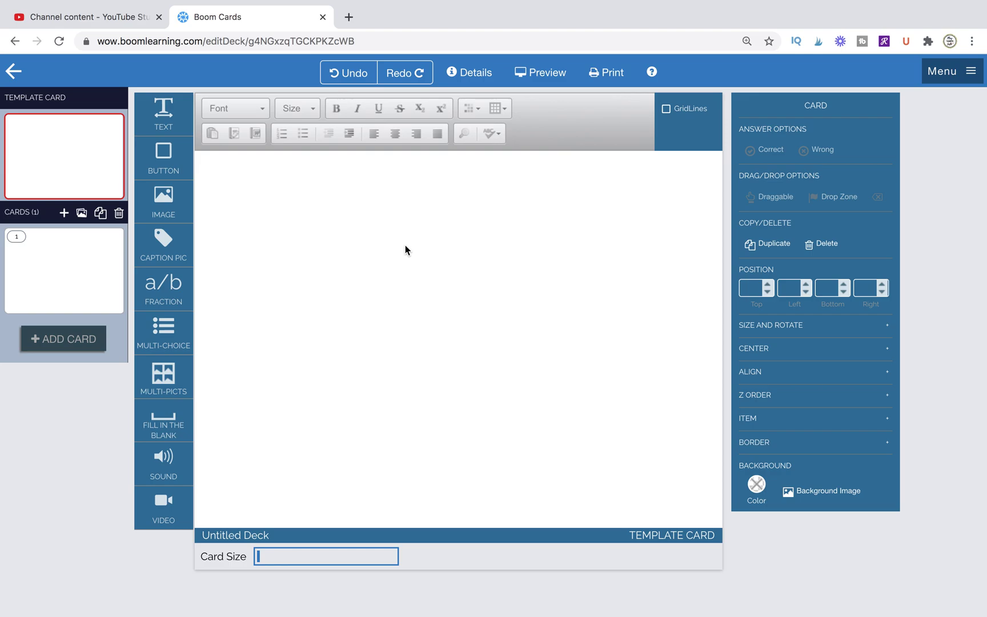
Turn on Flow Magic in the deck's details
click(85, 272)
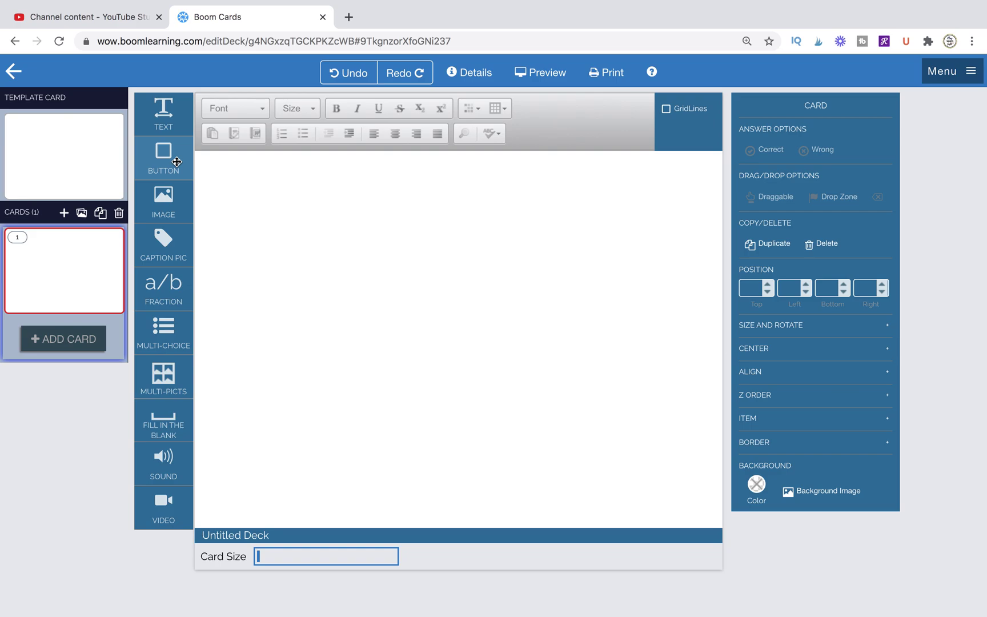
click(469, 73)
click(426, 423)
click(430, 435)
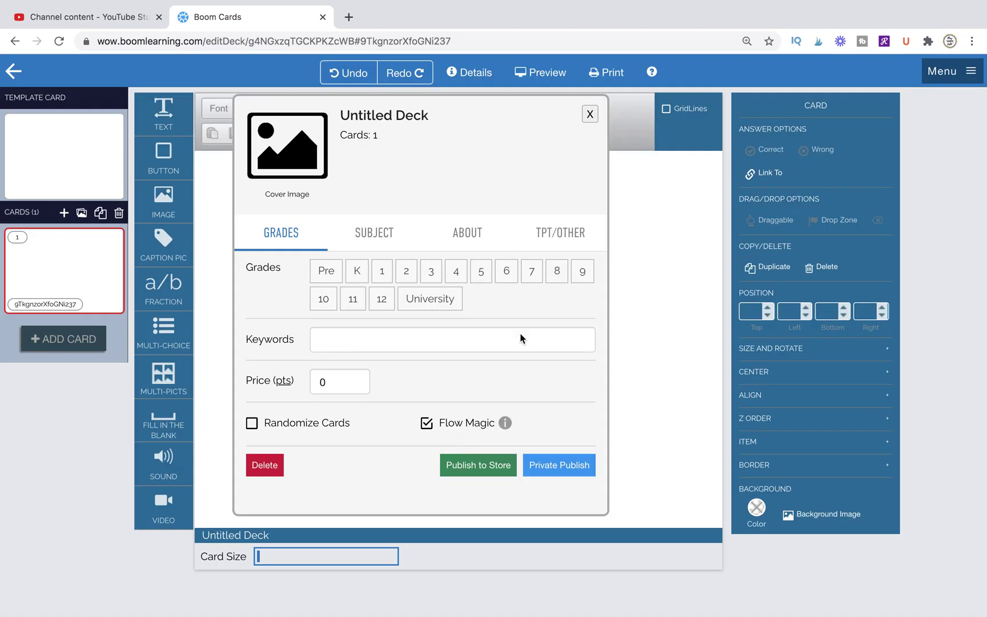
click(597, 115)
Add a text box reading "Main" to card 1
click(80, 259)
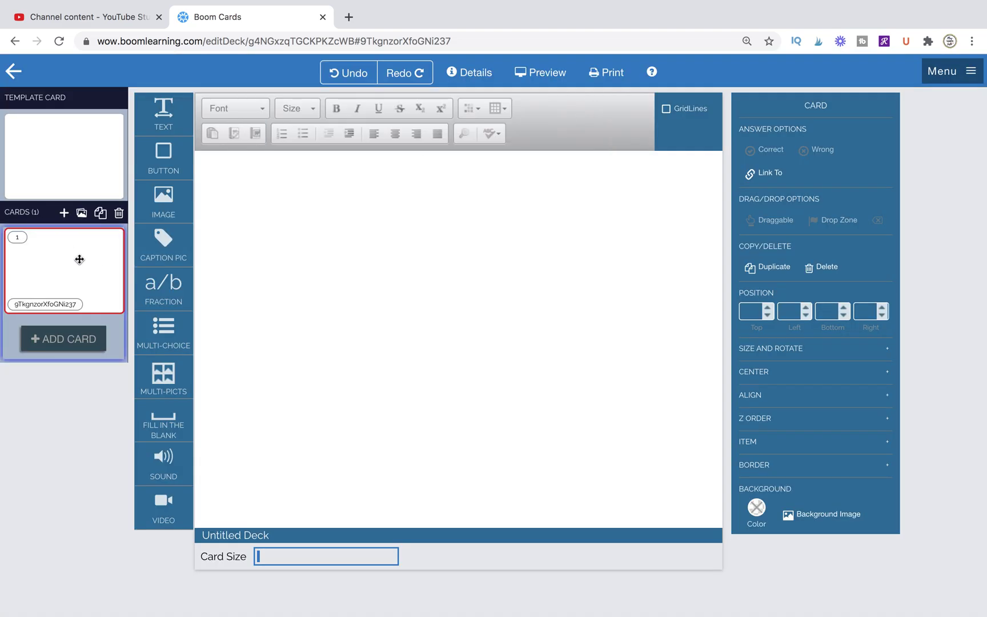
drag(164, 111, 441, 294)
double_click(420, 266)
text(Main)
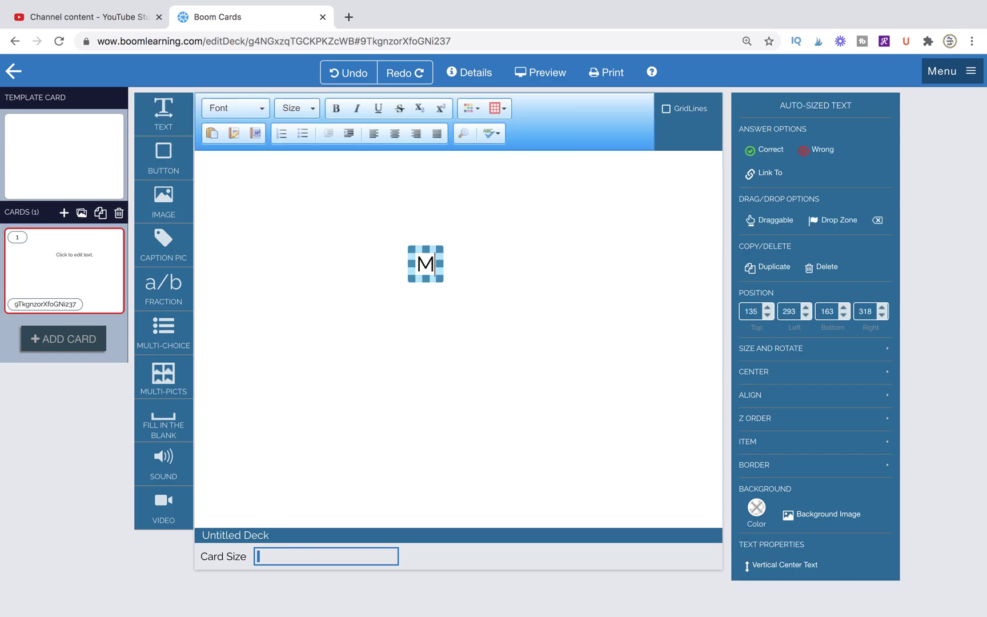
click(511, 309)
Widen the "Main" text box on card 1, place it near the middle of the card and centre its text
drag(423, 240, 495, 287)
double_click(420, 307)
click(394, 133)
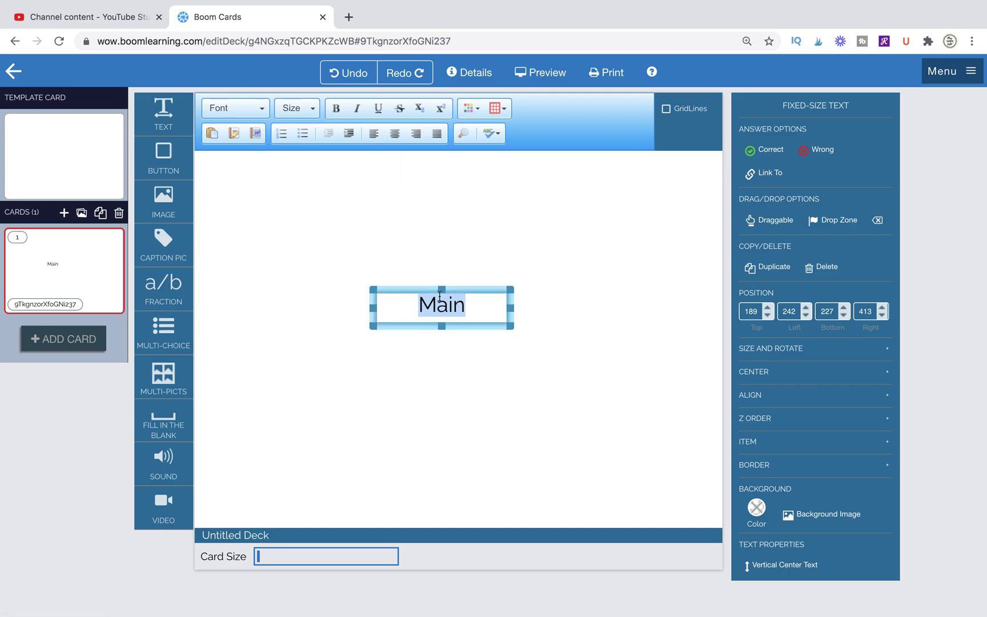
click(429, 269)
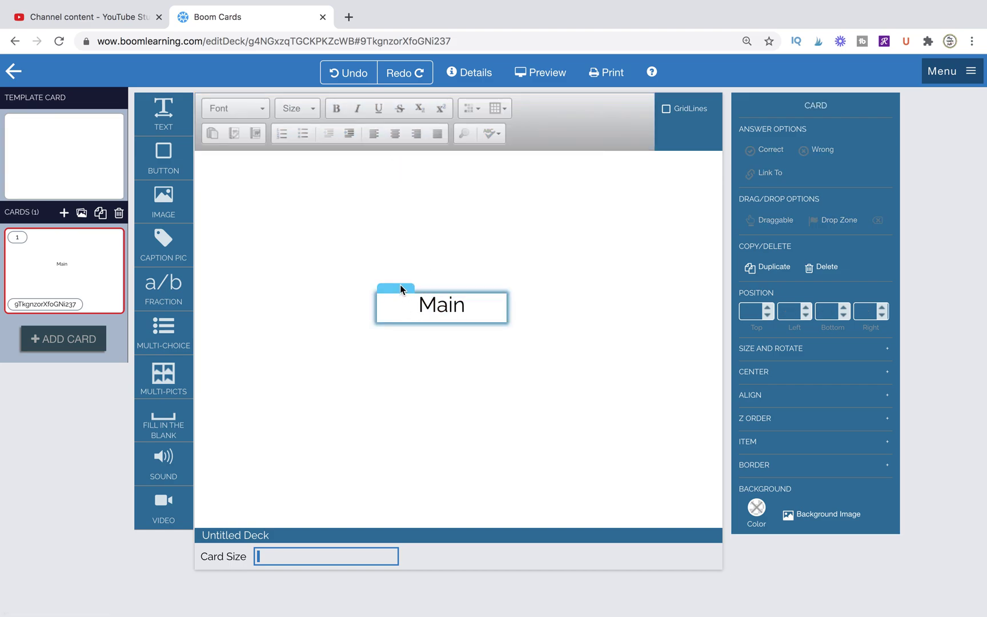
click(400, 289)
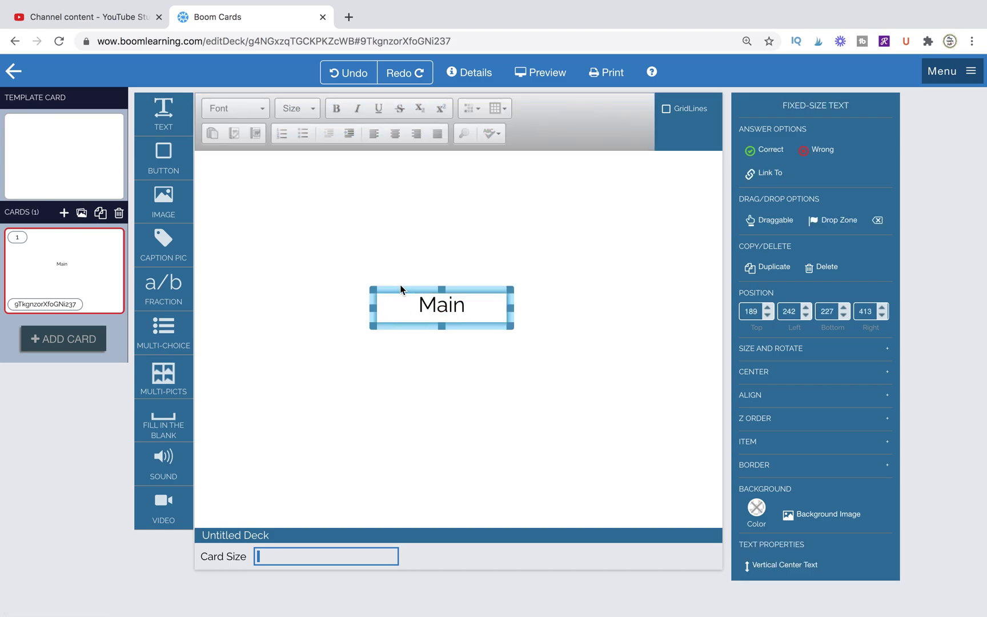
Duplicate card 1 and replace the copy's text with "Instructions"
click(69, 279)
click(100, 216)
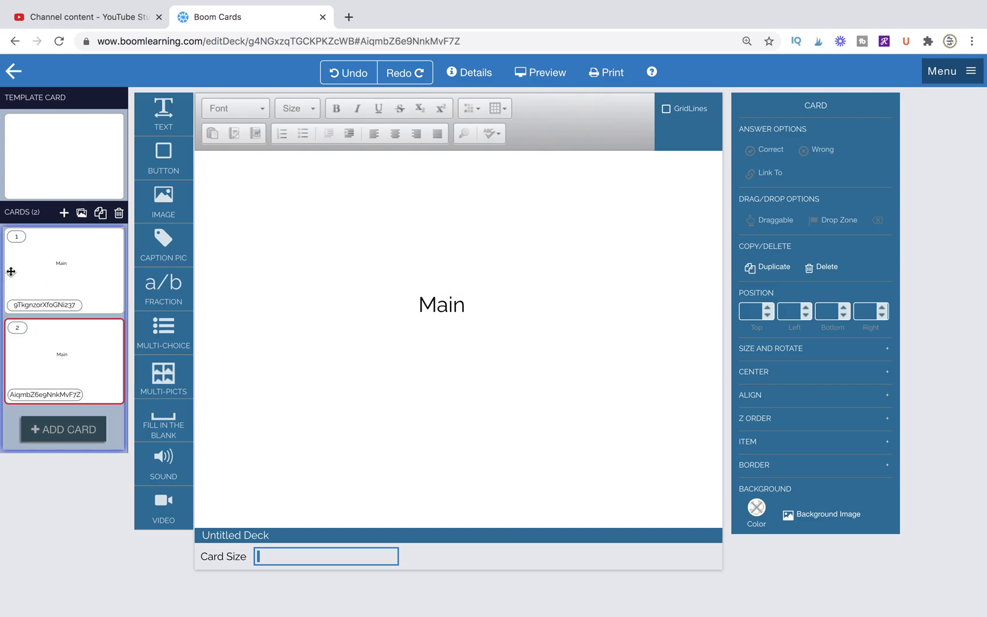
click(446, 307)
double_click(446, 307)
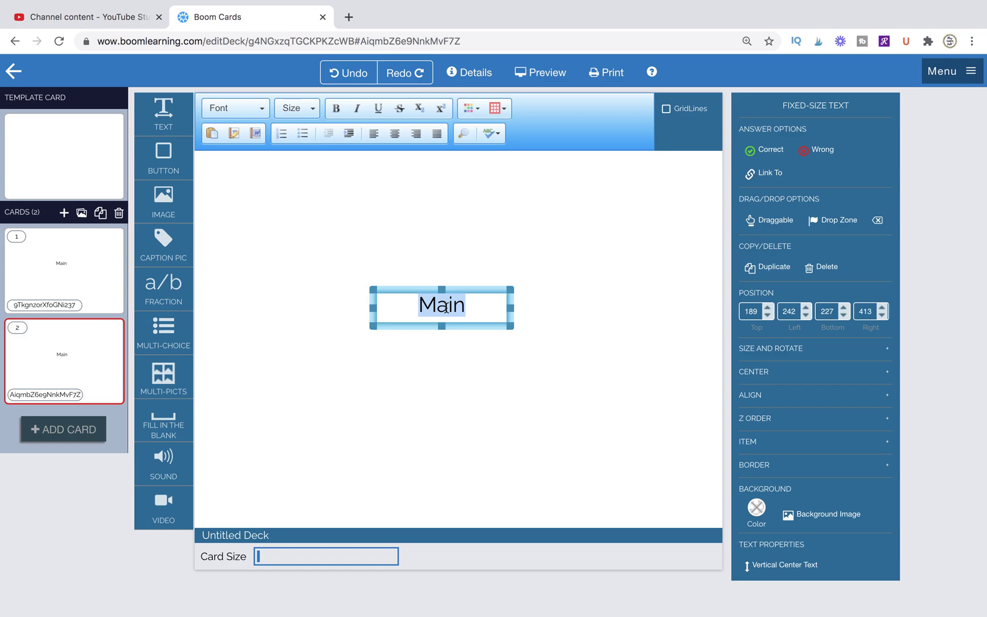
text(Instructions)
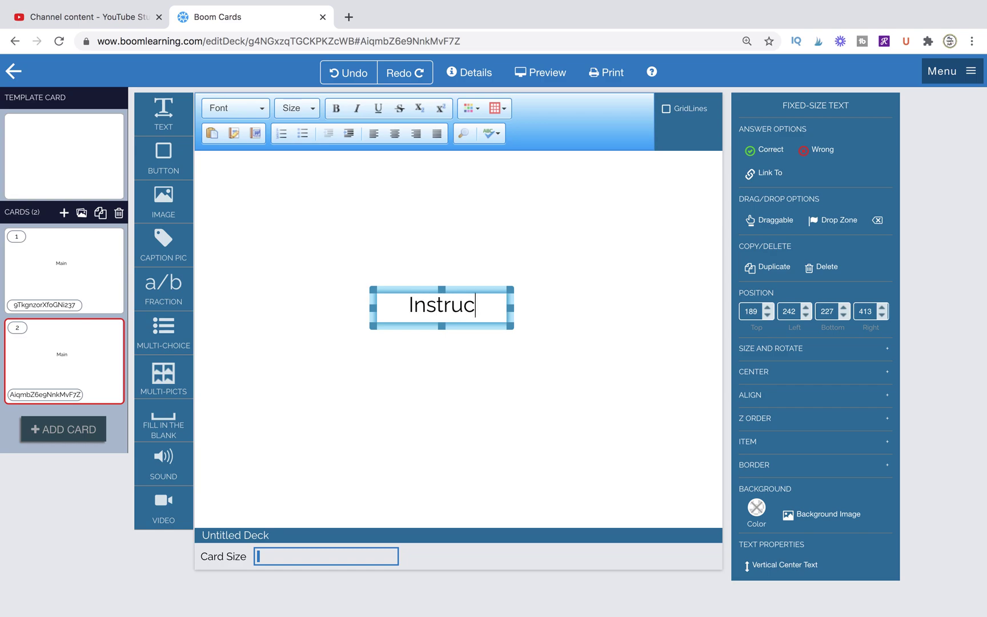
click(106, 341)
Paste a copy of the "Main" text box on card 1, change its text to "Instructions" and place it in the card's lower-left corner
click(86, 270)
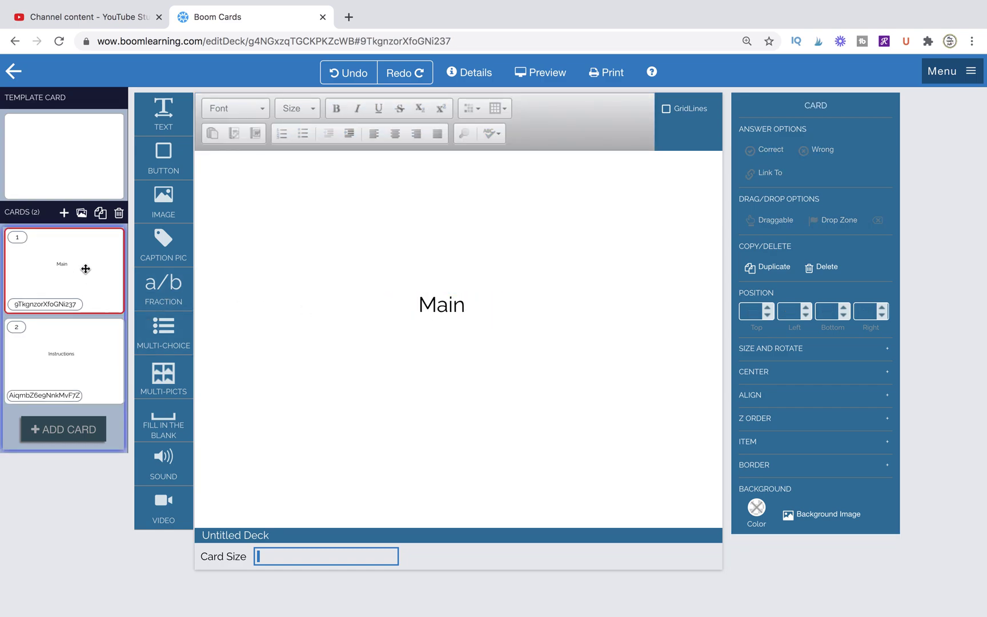
key(ctrl+v)
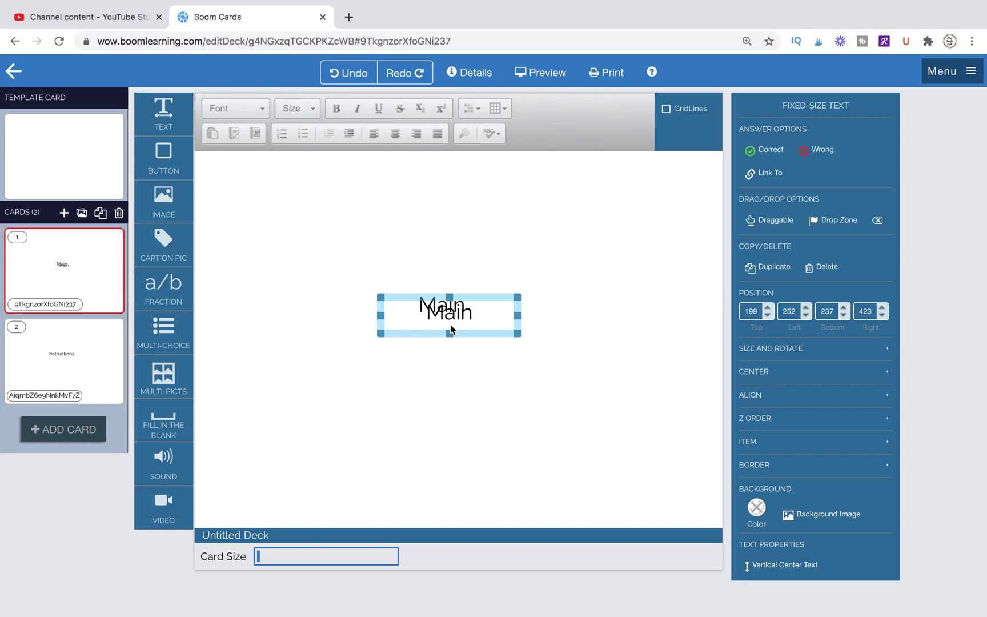
drag(492, 295, 327, 472)
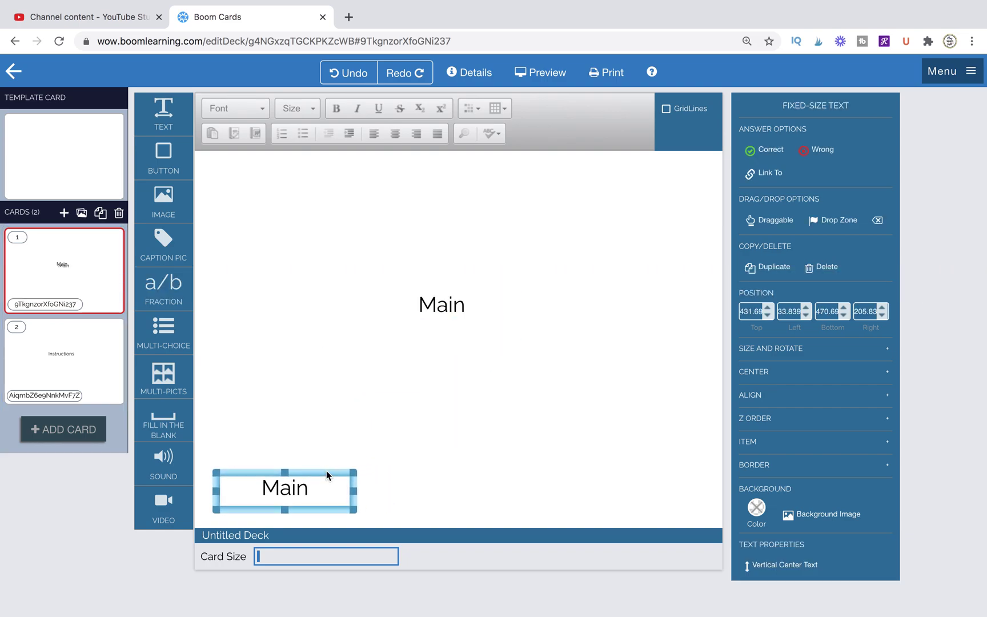
double_click(284, 489)
text(Instructions)
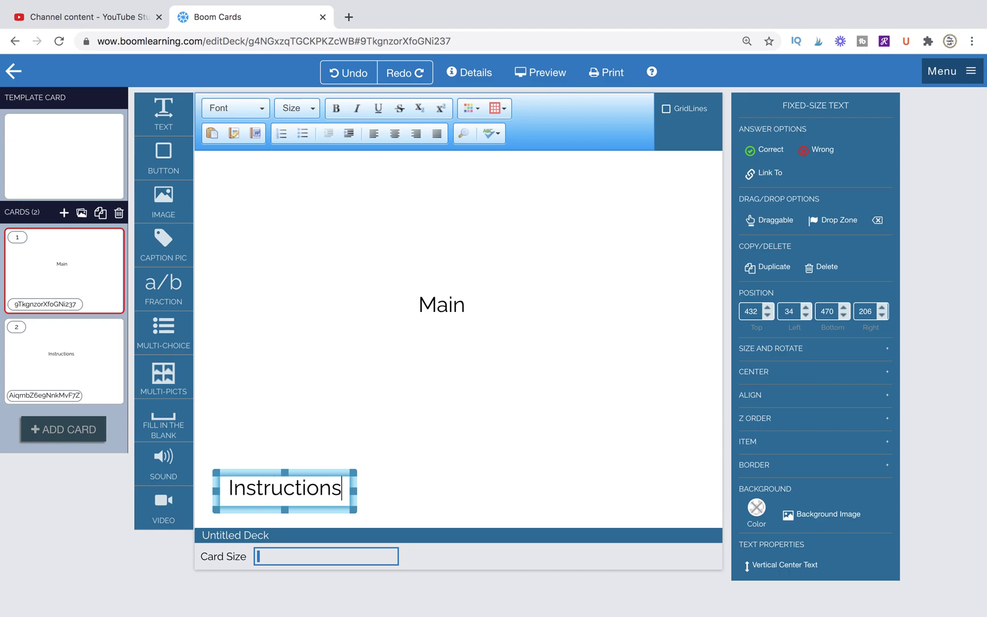
drag(332, 478, 302, 498)
click(360, 497)
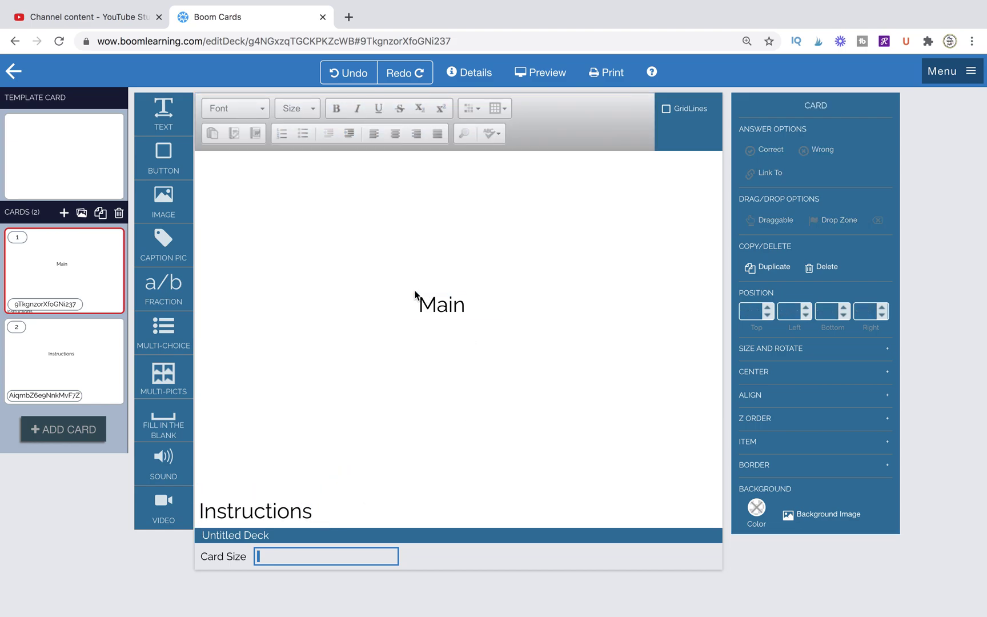
Duplicate card 2 and replace the copy's text with "QUIZ"
click(100, 353)
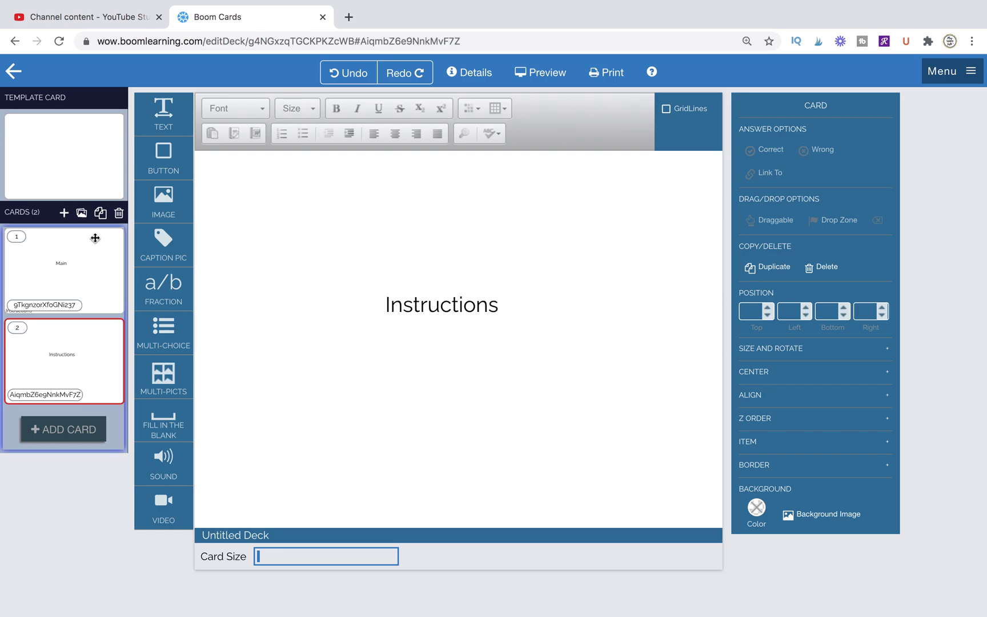
click(100, 213)
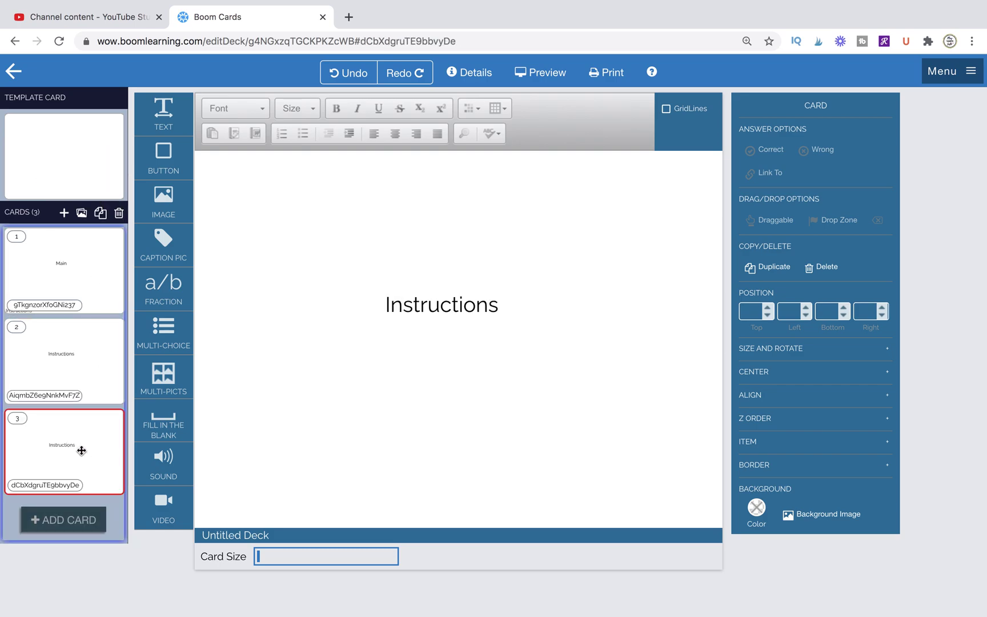
drag(401, 292, 419, 306)
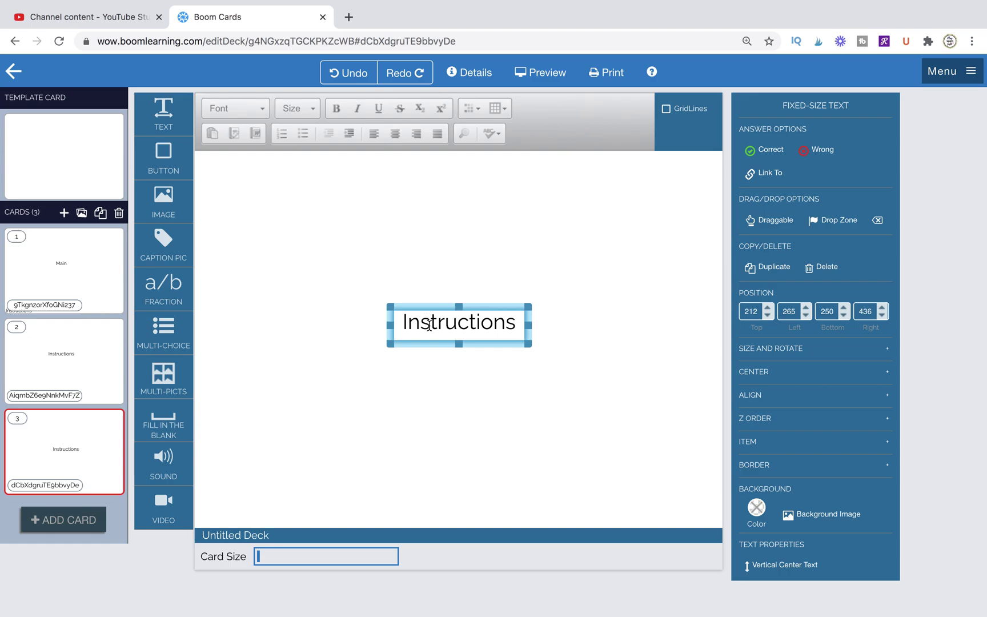
double_click(430, 325)
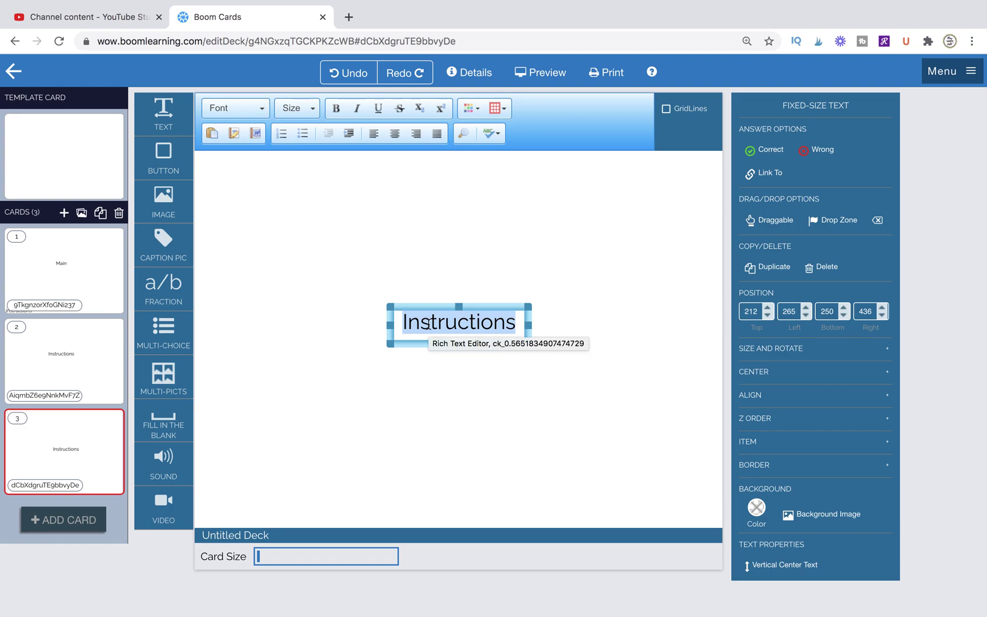
text(QUIZ)
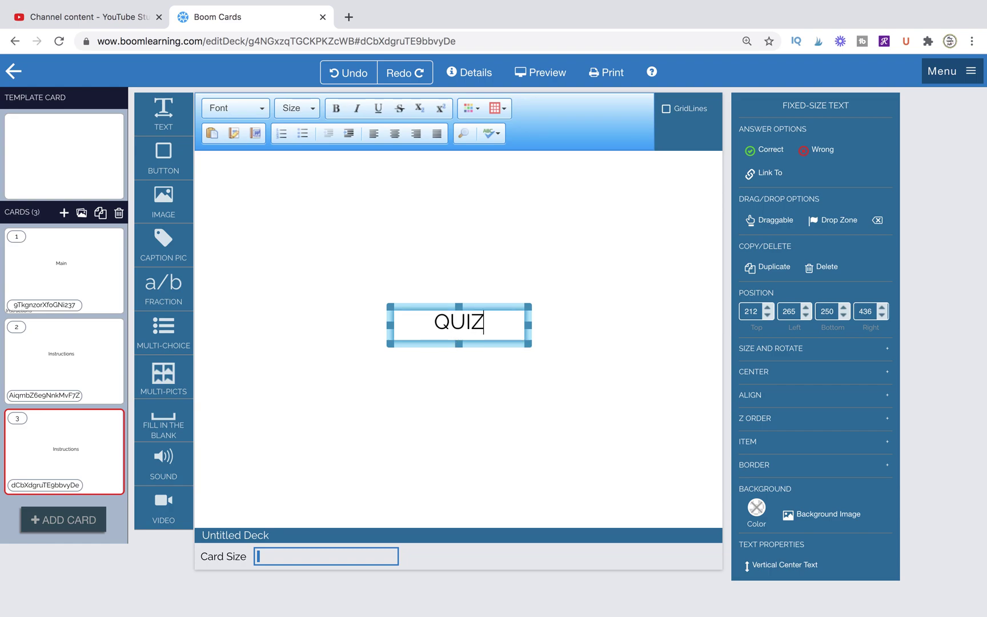
Narrow the "QUIZ" text box, move it to the left half of card 3 and place a duplicate level with it on the right half
drag(528, 348, 371, 300)
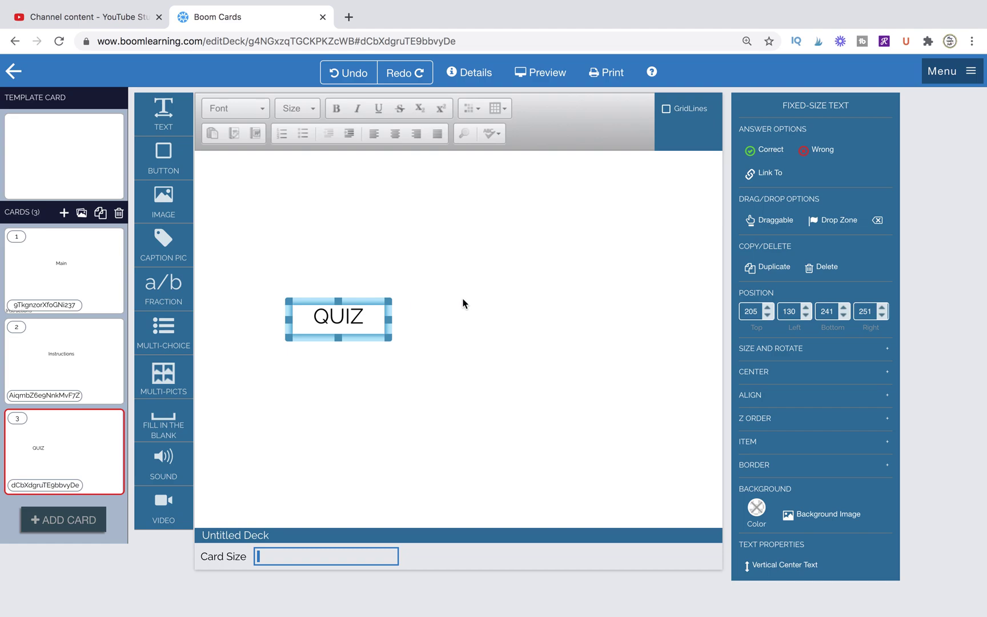
click(769, 267)
drag(382, 318, 561, 302)
double_click(540, 319)
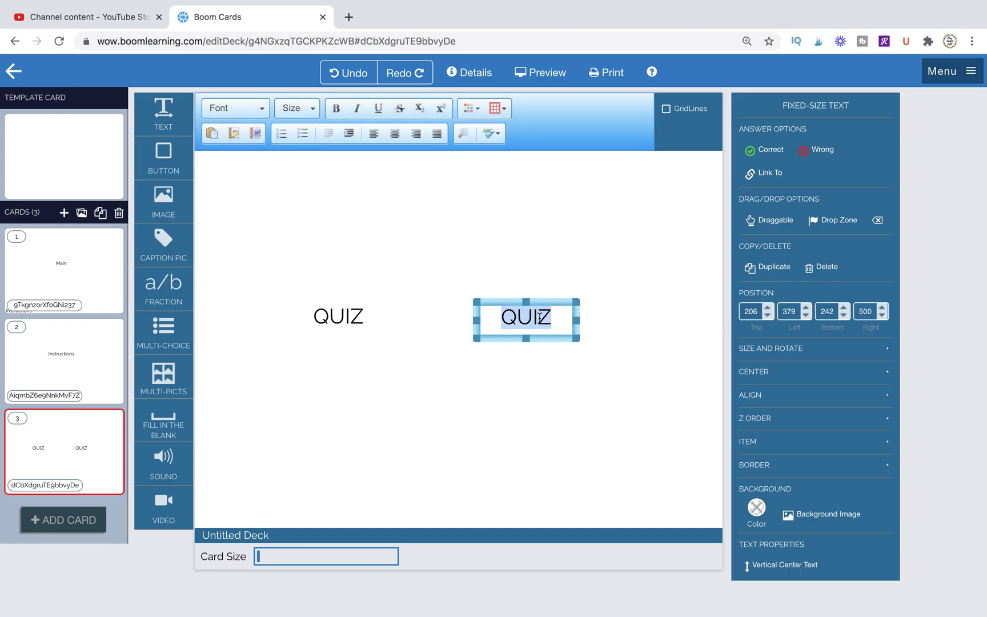
Change the left "QUIZ" text on card 3 to "LEARN"
click(345, 316)
double_click(346, 316)
text(LEARN)
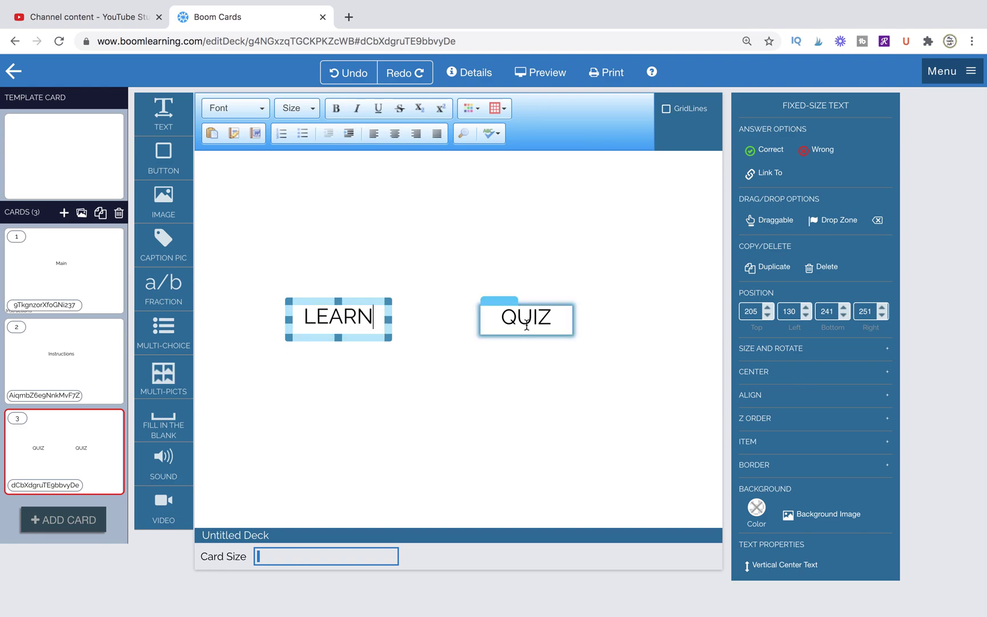
click(581, 356)
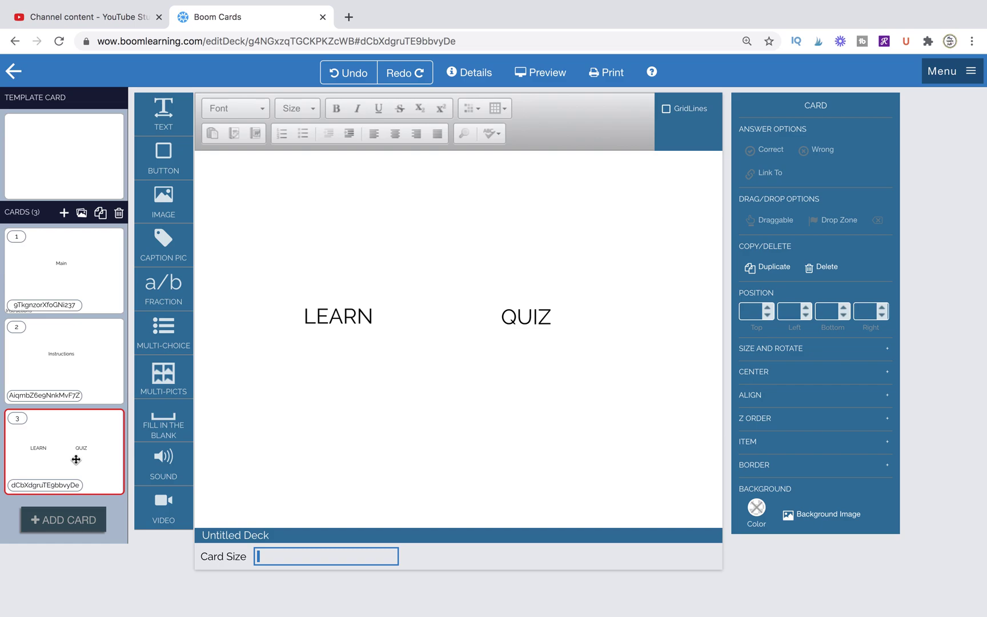
drag(75, 476, 105, 281)
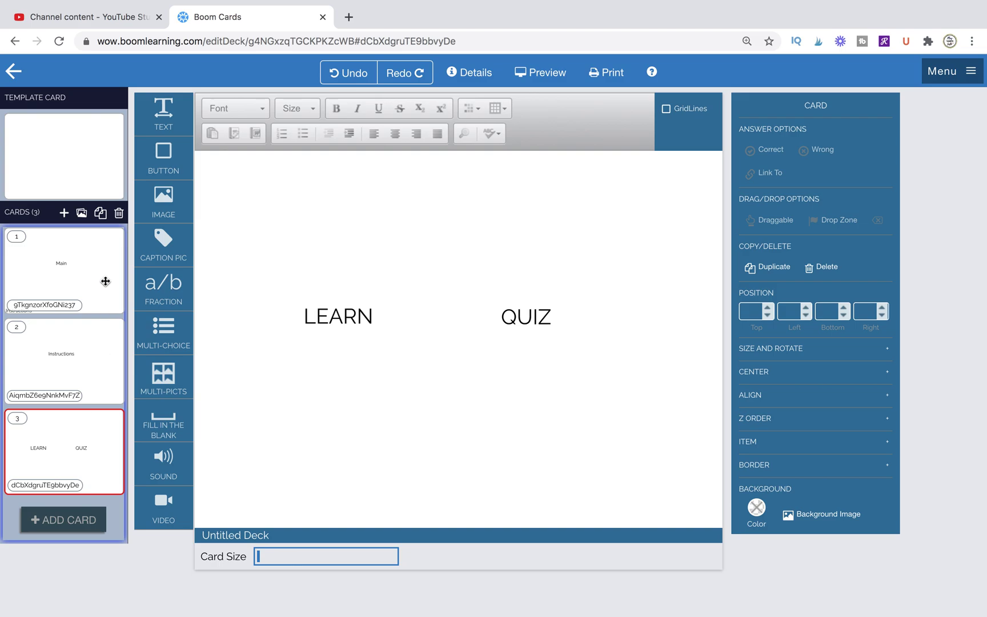
Add a blank card 4, paste the "Main" text box onto it and change its text to "LESSON #1"
click(64, 214)
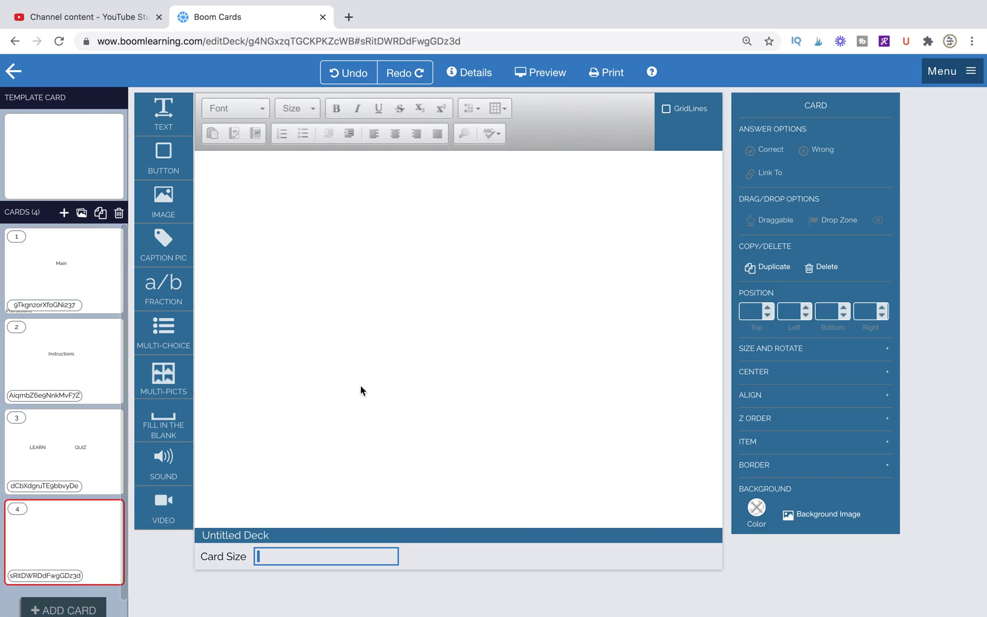
double_click(442, 305)
text(LEARN)
key(BackSpace)
key(BackSpace)
key(BackSpace)
key(BackSpace)
text(ESSON #!)
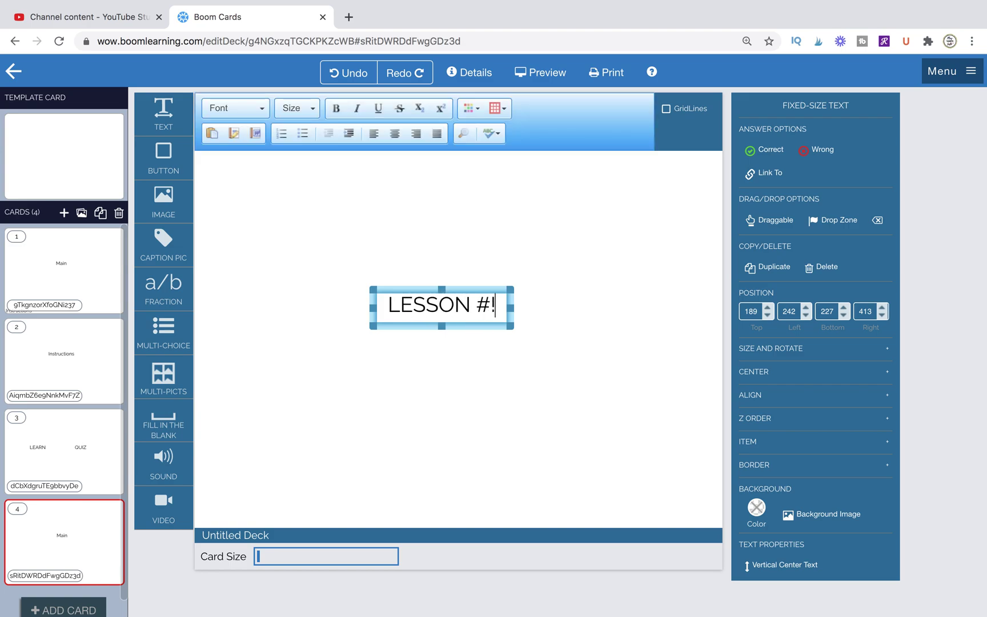
key(BackSpace)
text(1)
click(437, 349)
Duplicate the "LESSON #1" card and change the copy's text to "LESSON #2"
click(71, 548)
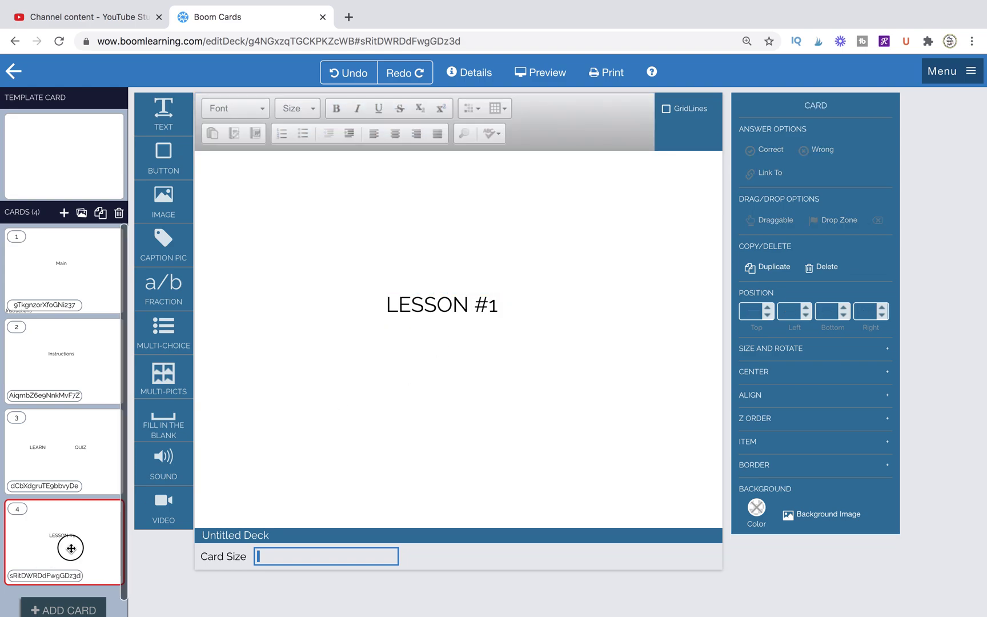
click(100, 215)
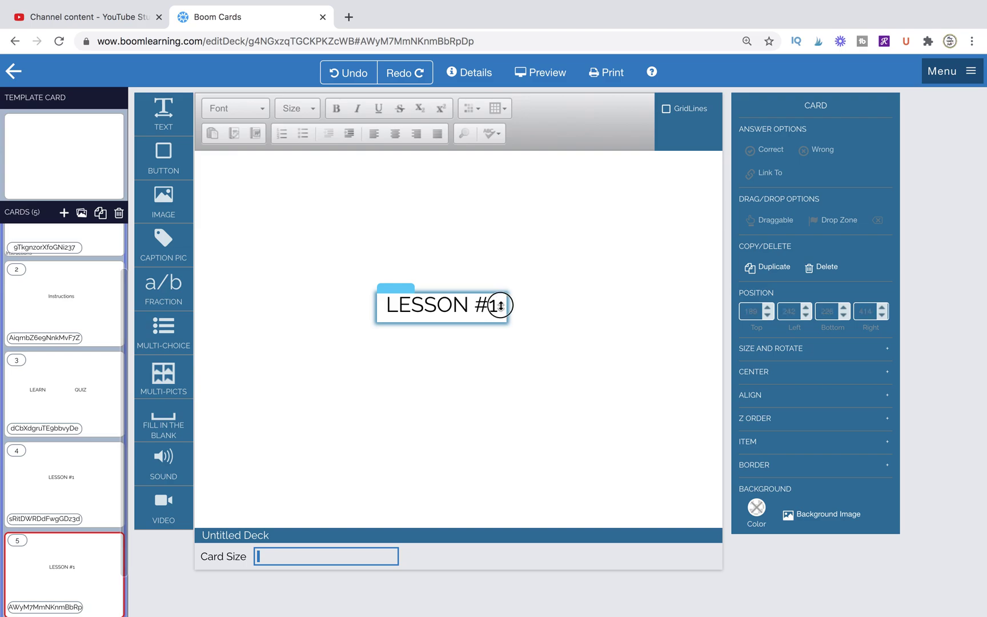
click(496, 306)
key(BackSpace)
text(2)
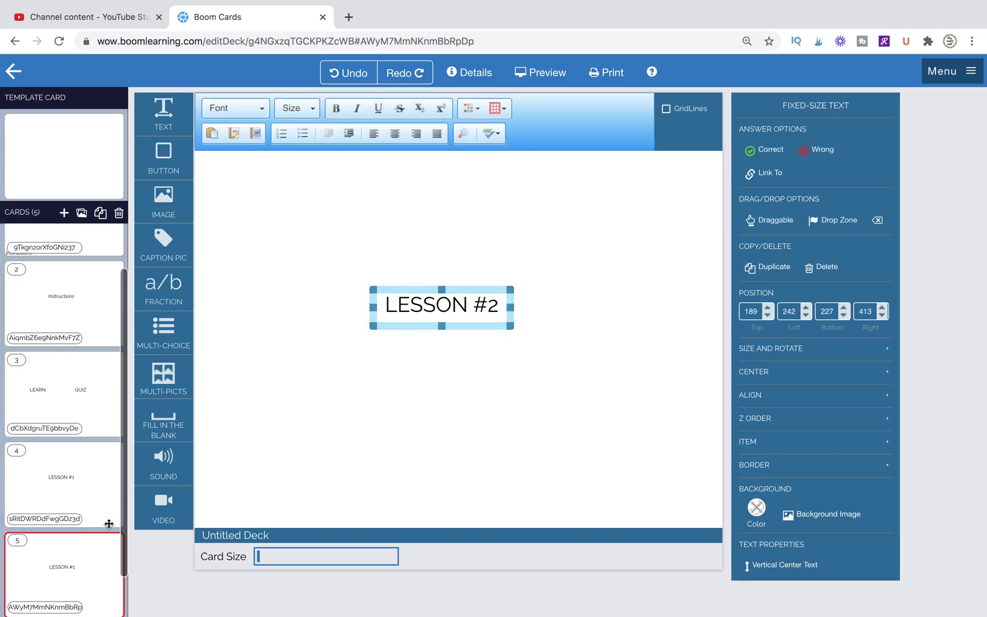
Duplicate the "LESSON #2" card and change the copy's text to "LESSON #3"
click(95, 558)
click(100, 212)
click(482, 311)
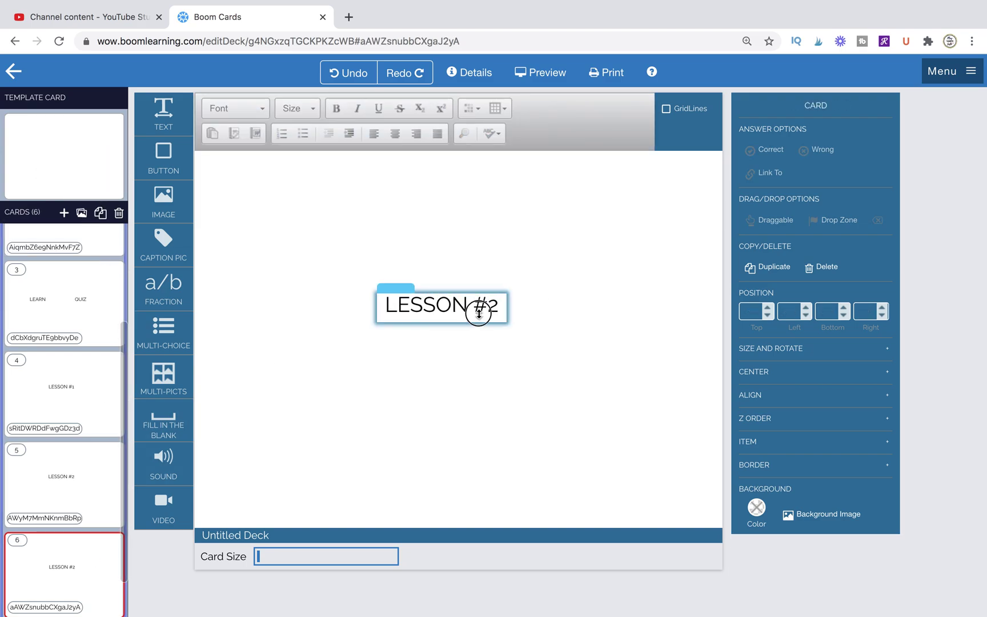
key(BackSpace)
text(3)
scroll(86, 567, down, 1)
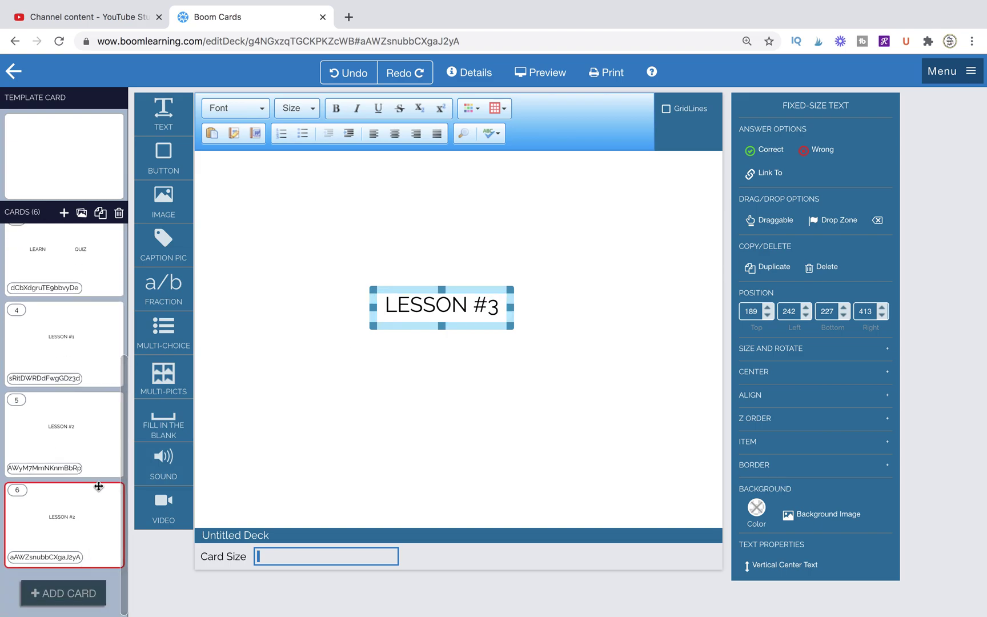
Set the background colour of the "LESSON #1" and "LESSON #2" cards to cyan
click(103, 446)
click(103, 347)
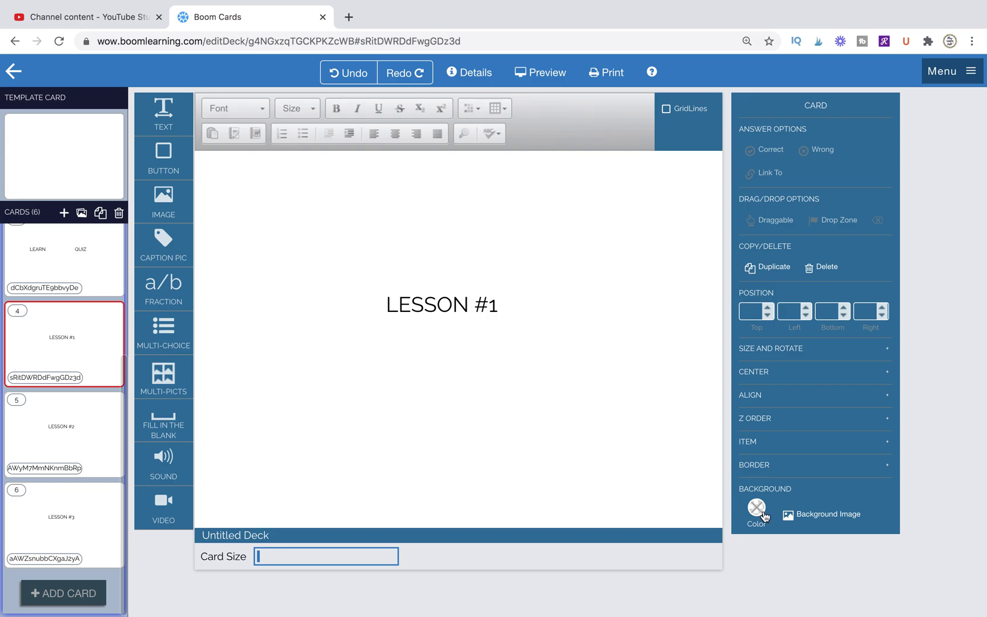
click(756, 510)
click(749, 358)
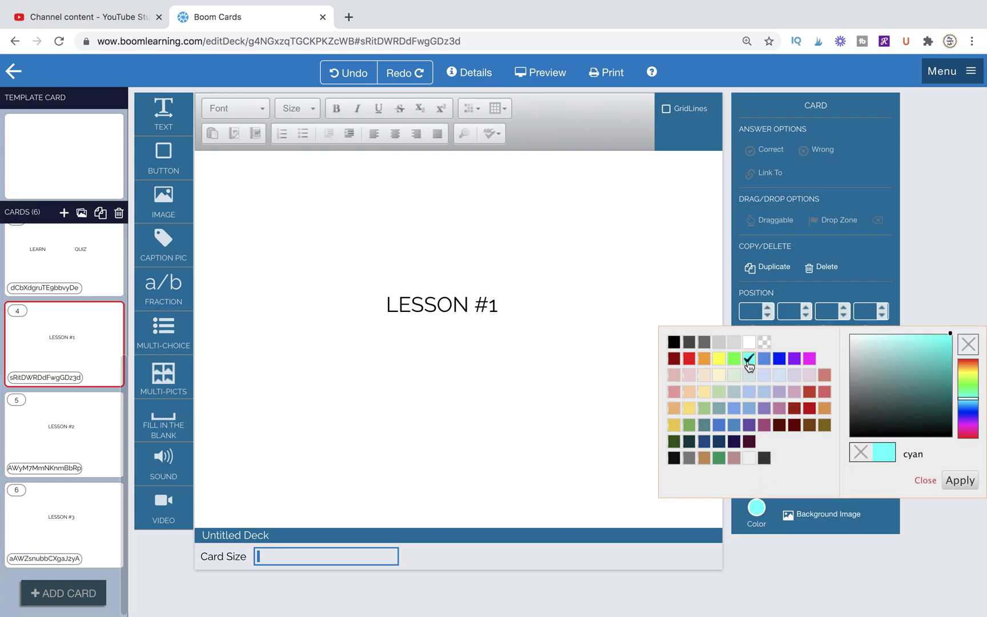
click(91, 439)
click(749, 358)
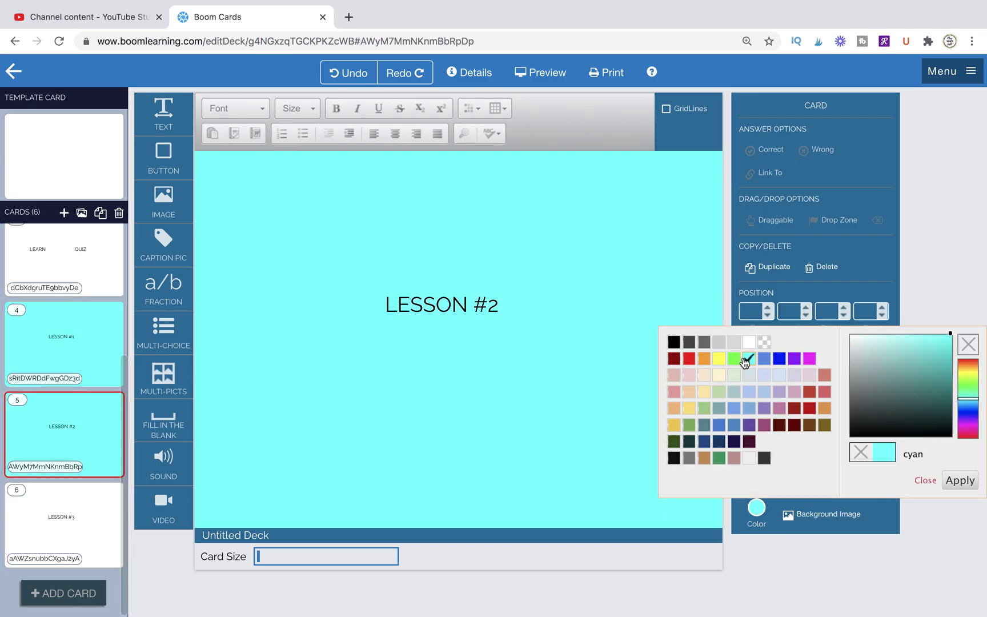
Set the background colour of the "LESSON #3" card and of the "LEARN" text box on card 3 to cyan
click(35, 526)
click(749, 358)
click(108, 270)
click(368, 323)
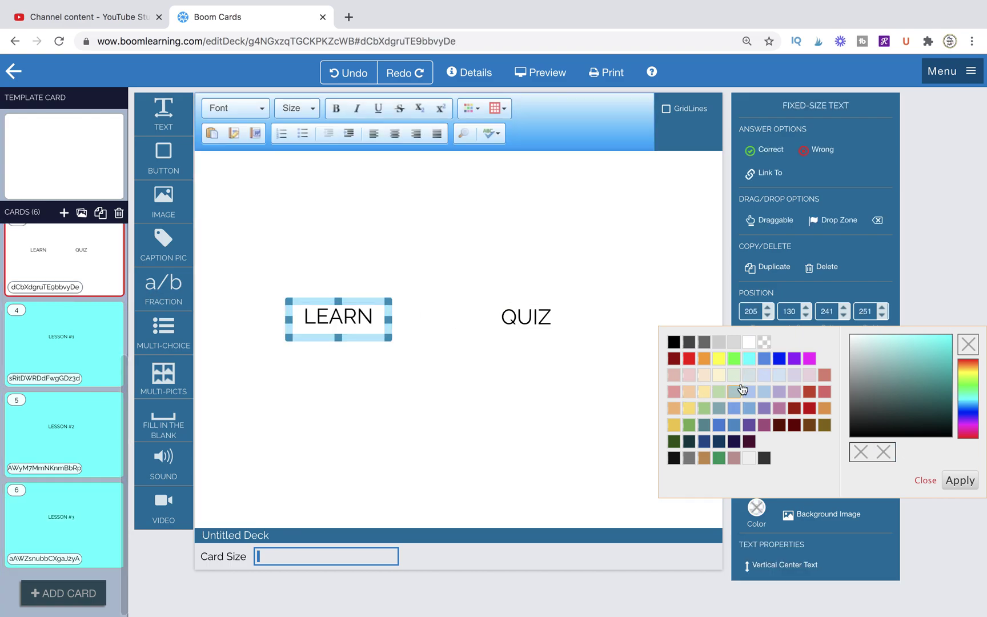
click(749, 358)
click(573, 407)
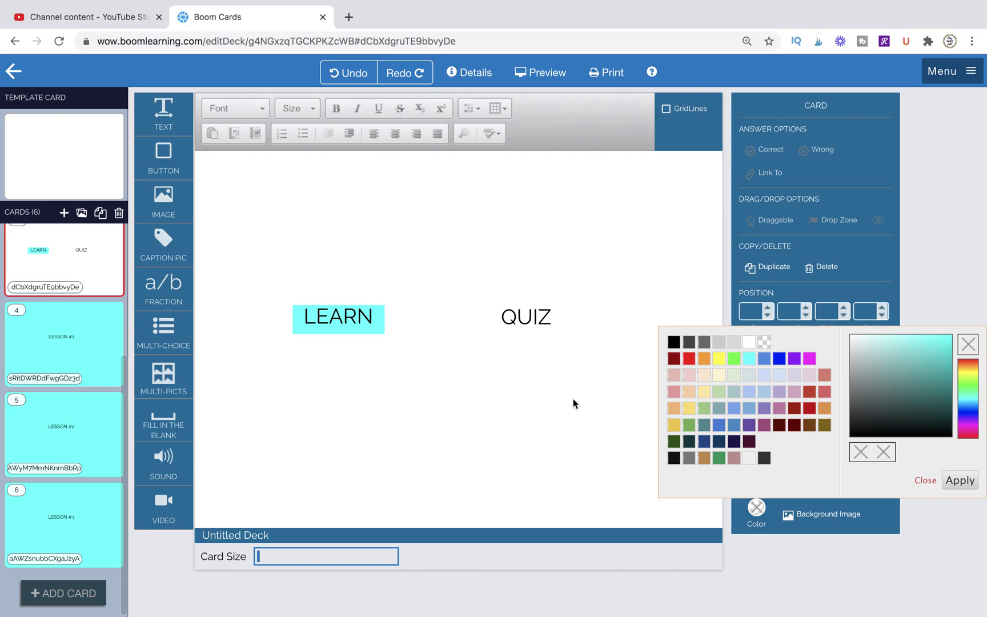
Duplicate the "LESSON #3" card and change the copy's text to "QUIZ #1"
click(100, 536)
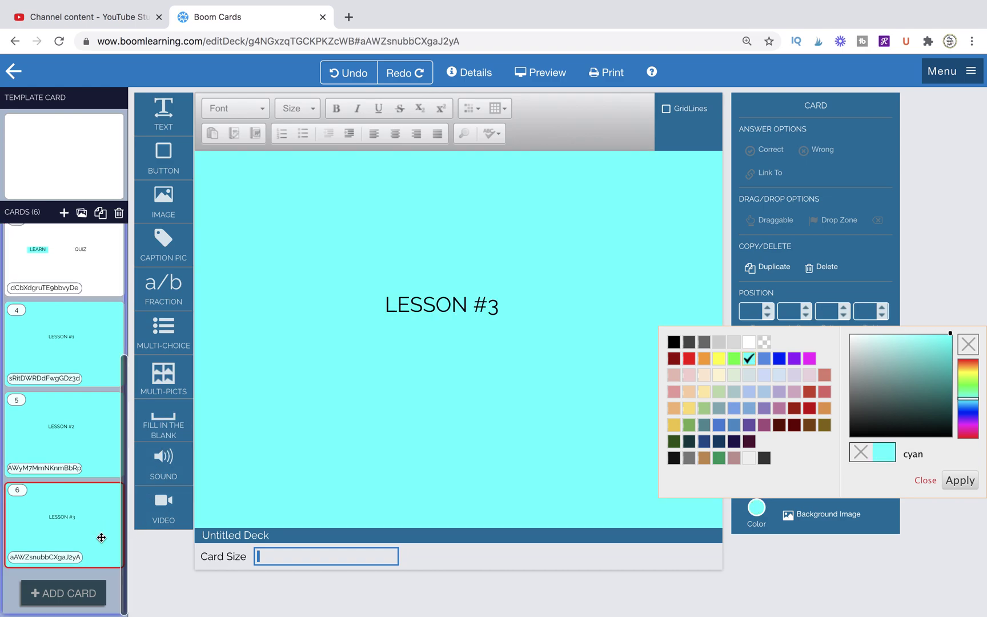
click(100, 212)
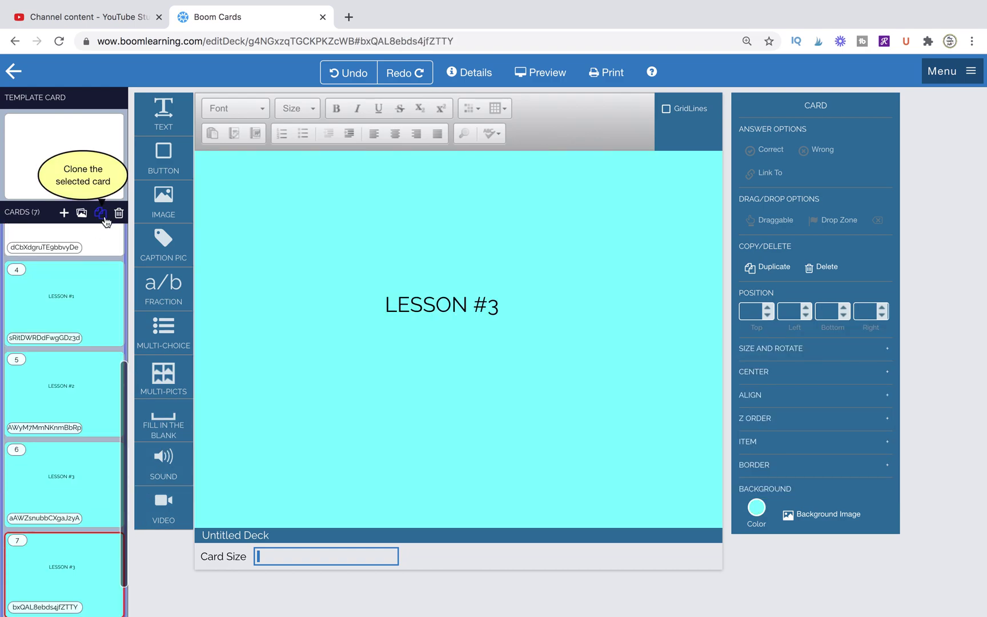
double_click(422, 307)
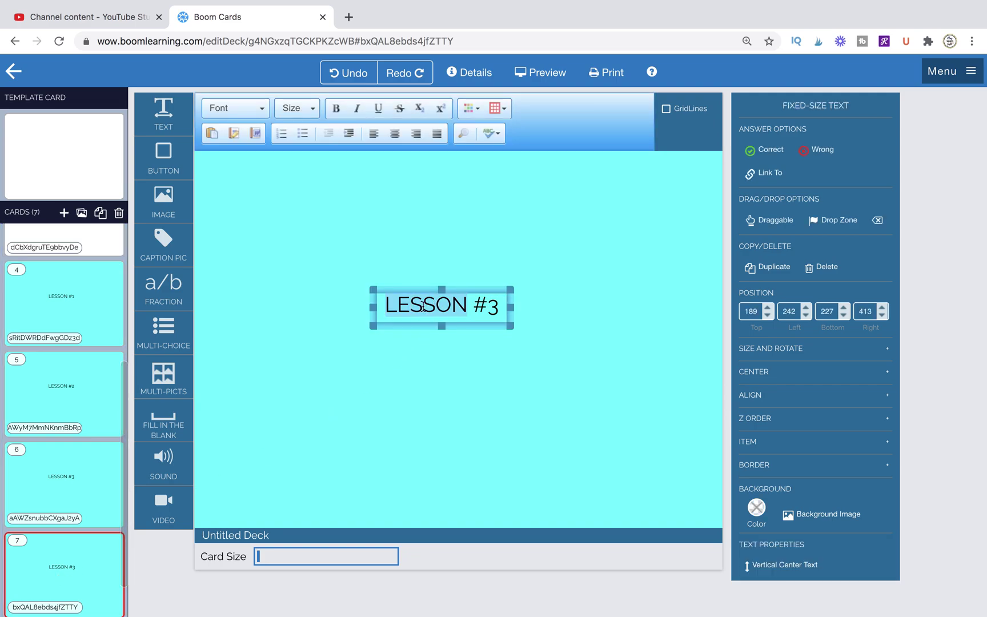
text(QUIZ)
click(474, 306)
key(BackSpace)
text(1)
click(581, 365)
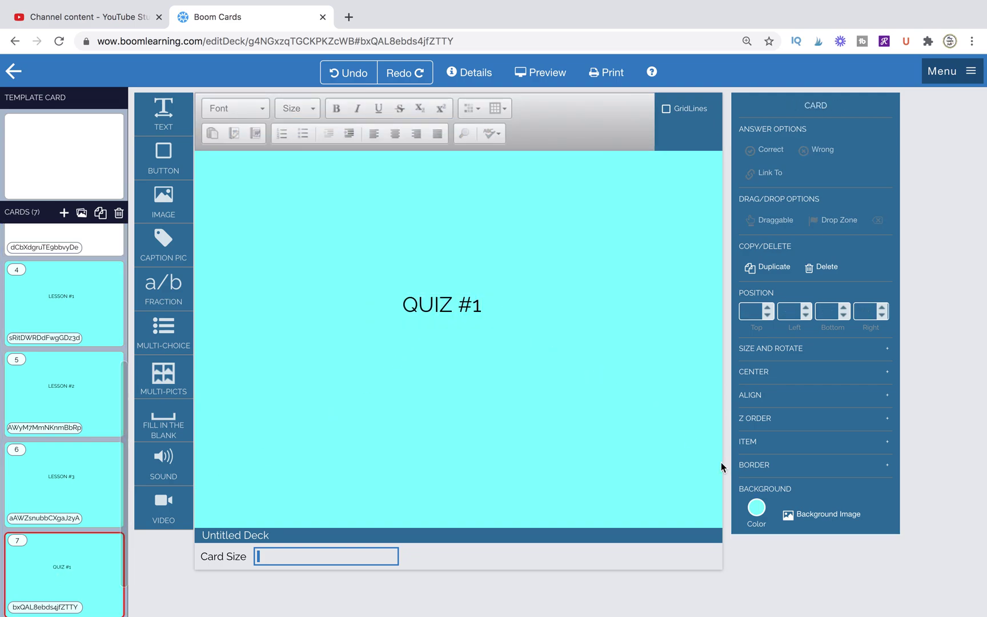
Set the background colour of the "QUIZ #1" card to yellow
click(755, 508)
click(719, 358)
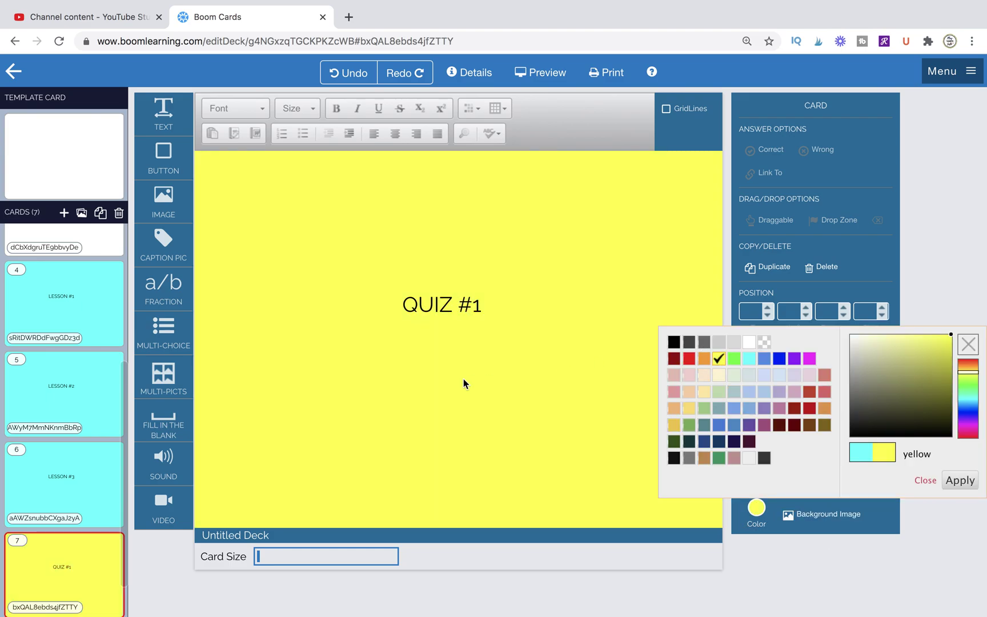
click(112, 227)
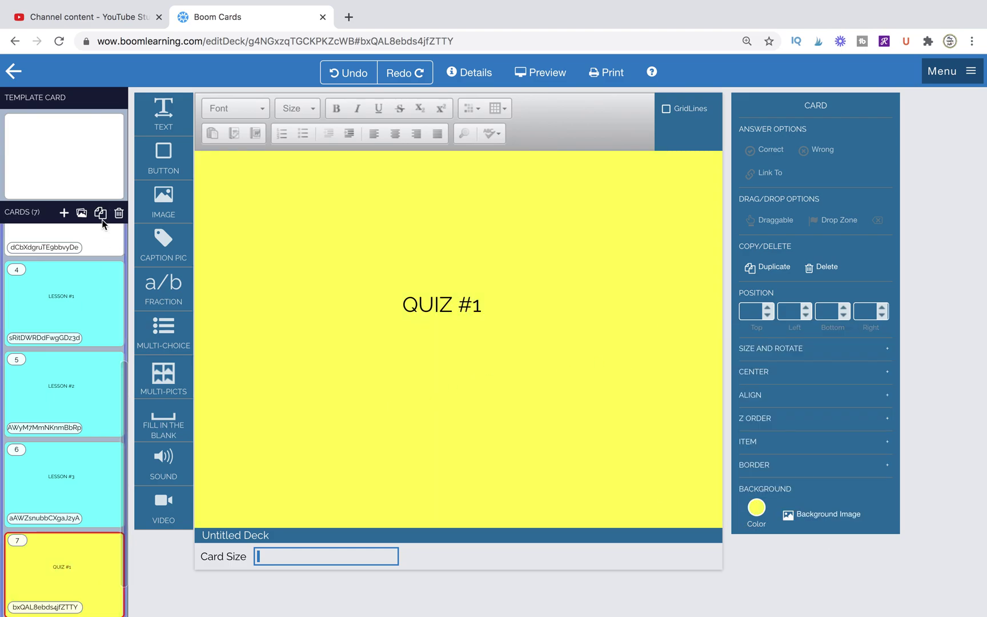
Duplicate the "QUIZ #1" card and change the copy's text to "QUIZ #2"
scroll(75, 534, down, 2)
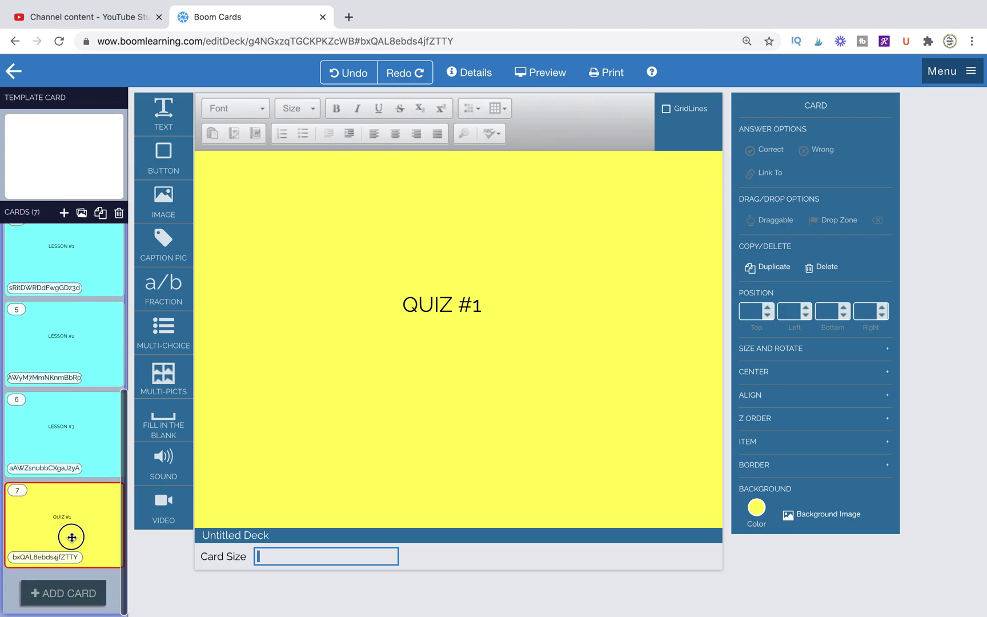
click(101, 220)
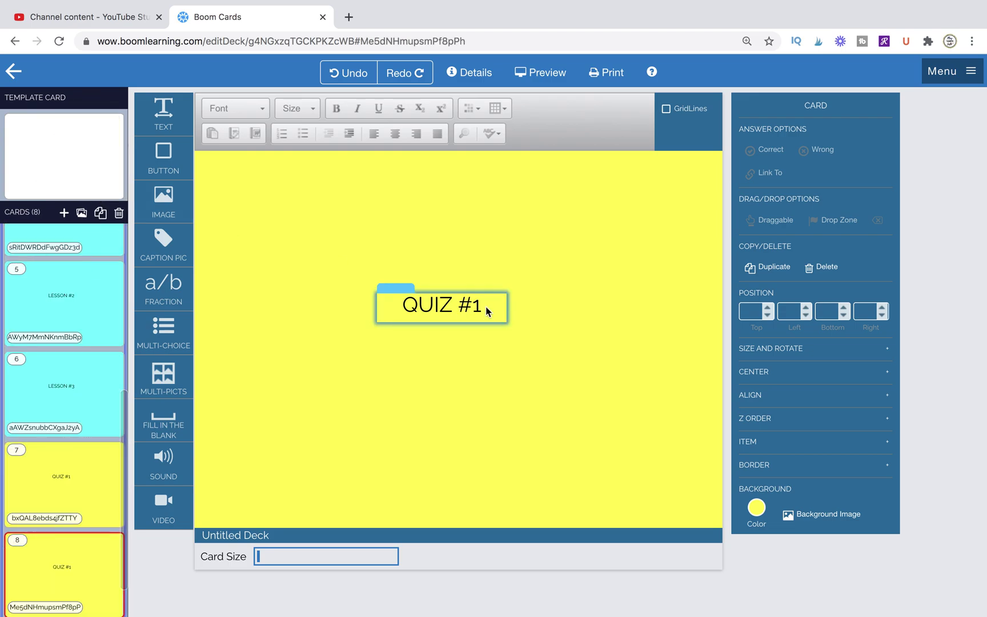
click(477, 307)
key(BackSpace)
text(2)
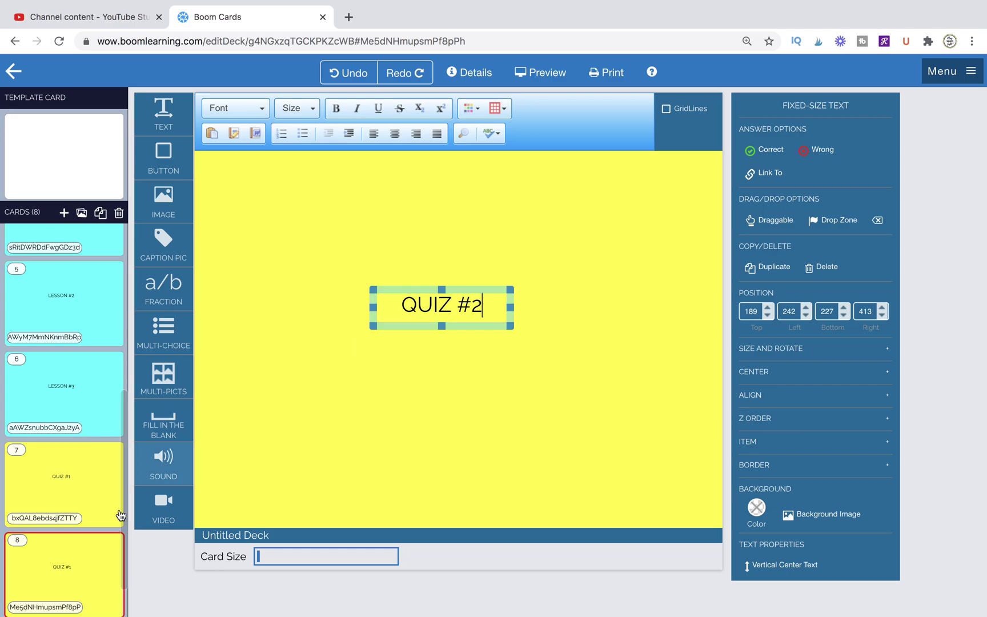
Duplicate the "QUIZ #2" card and change the copy's text to "QUIZ #3"
click(89, 568)
click(100, 212)
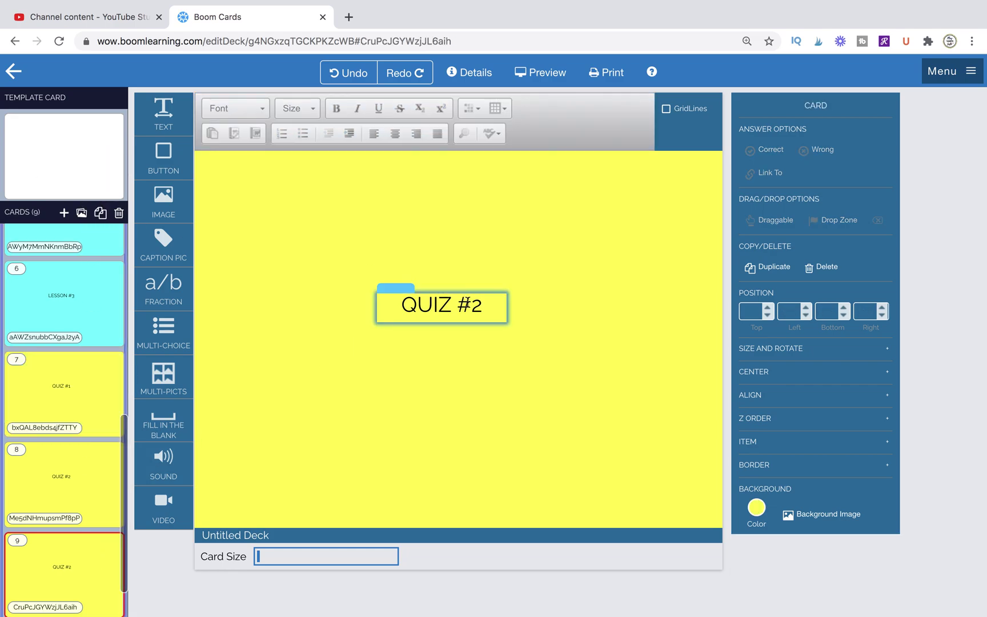
click(477, 306)
key(BackSpace)
text(3)
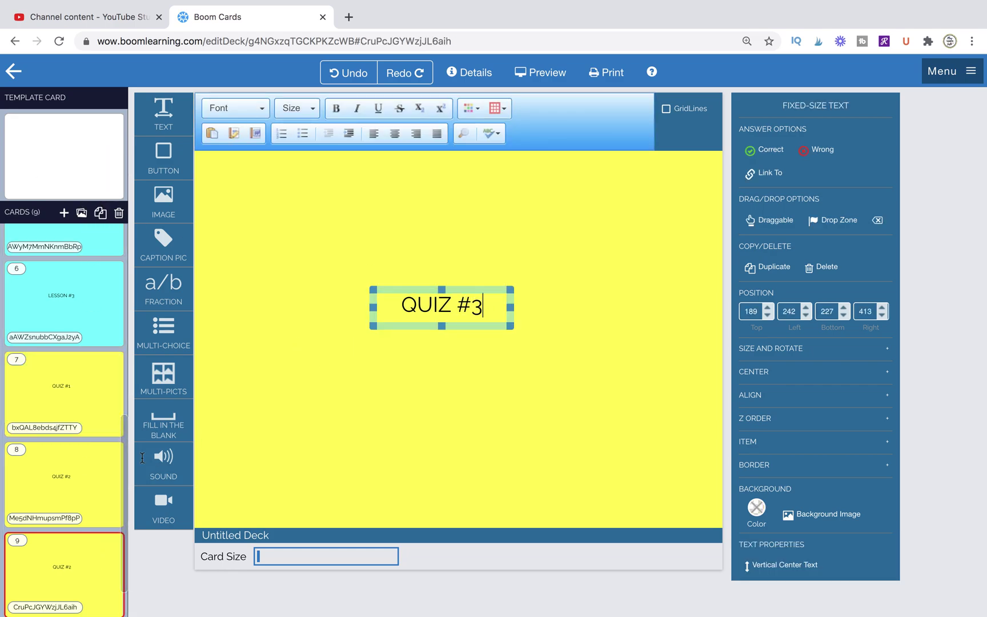
Set the background colour of the "QUIZ" text box on card 3 to yellow
scroll(63, 398, up, 2)
scroll(63, 398, up, 4)
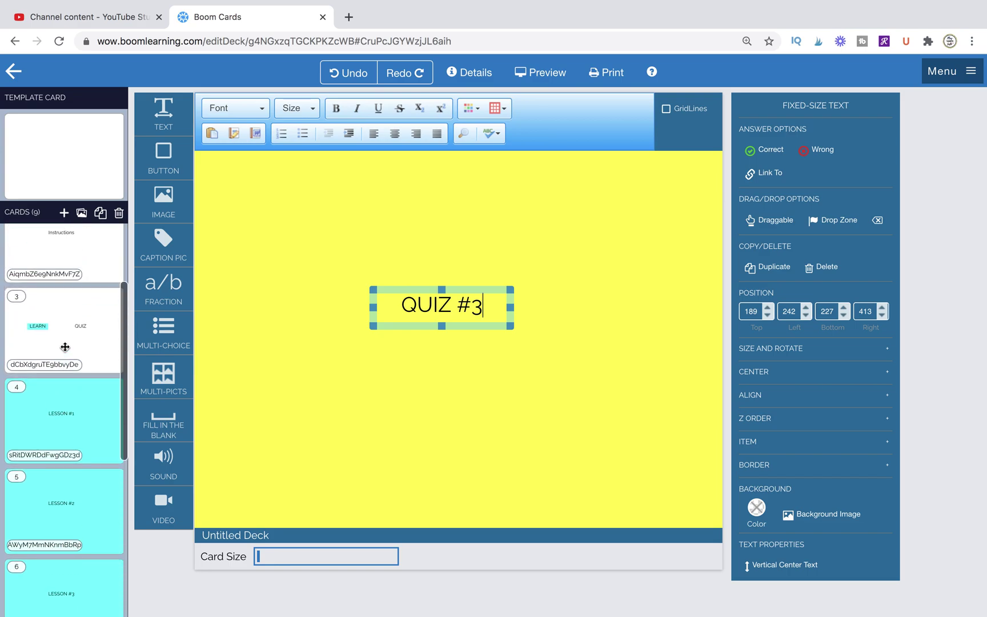
click(64, 345)
click(514, 323)
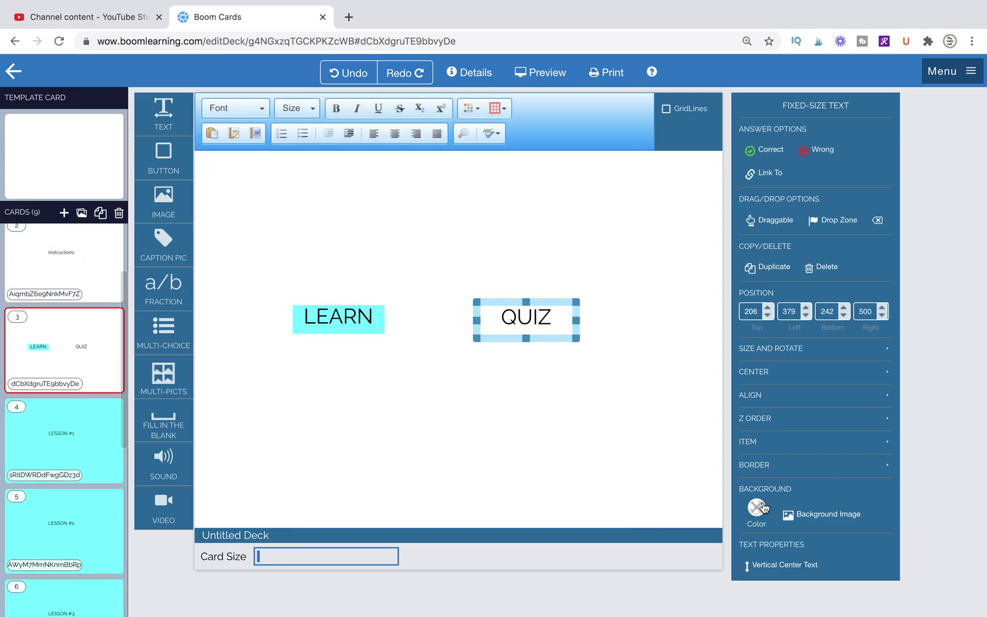
click(757, 507)
click(719, 358)
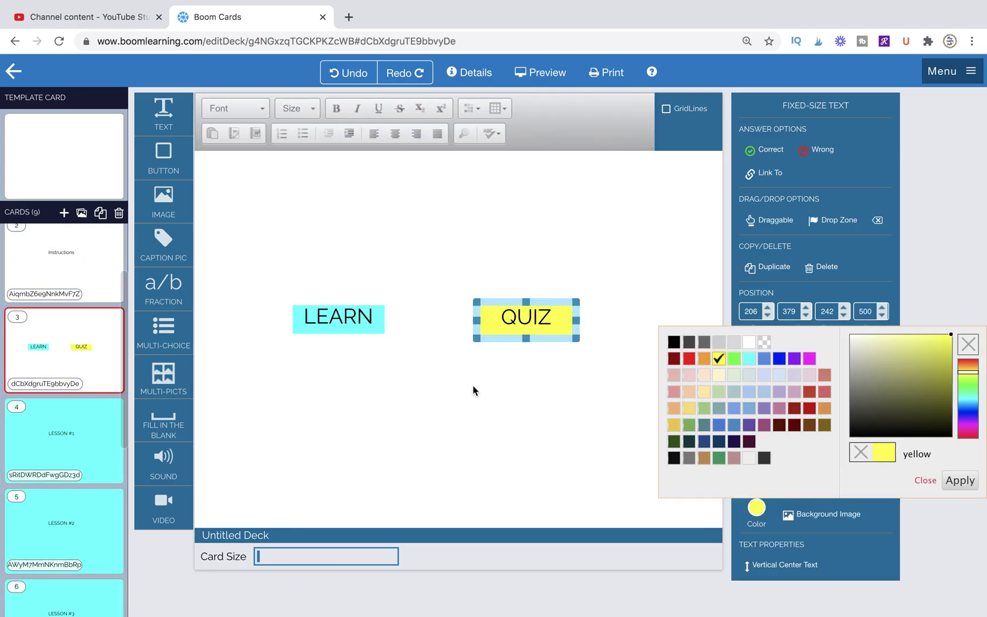
Look over the lesson and quiz cards, open the "LESSON #1" card and dismiss the colour palette
click(56, 503)
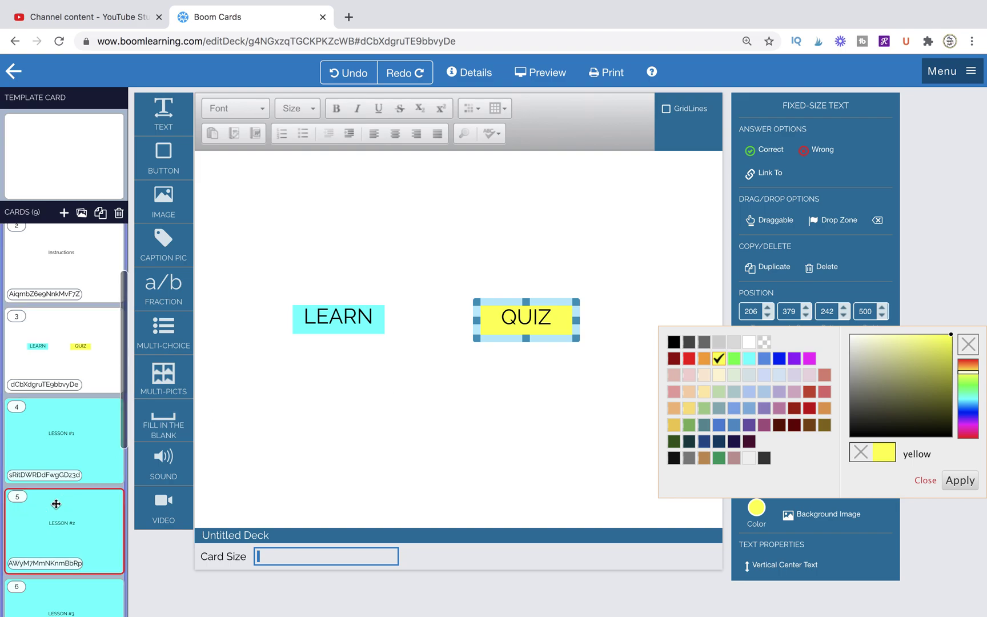
scroll(56, 503, down, 3)
scroll(63, 434, up, 3)
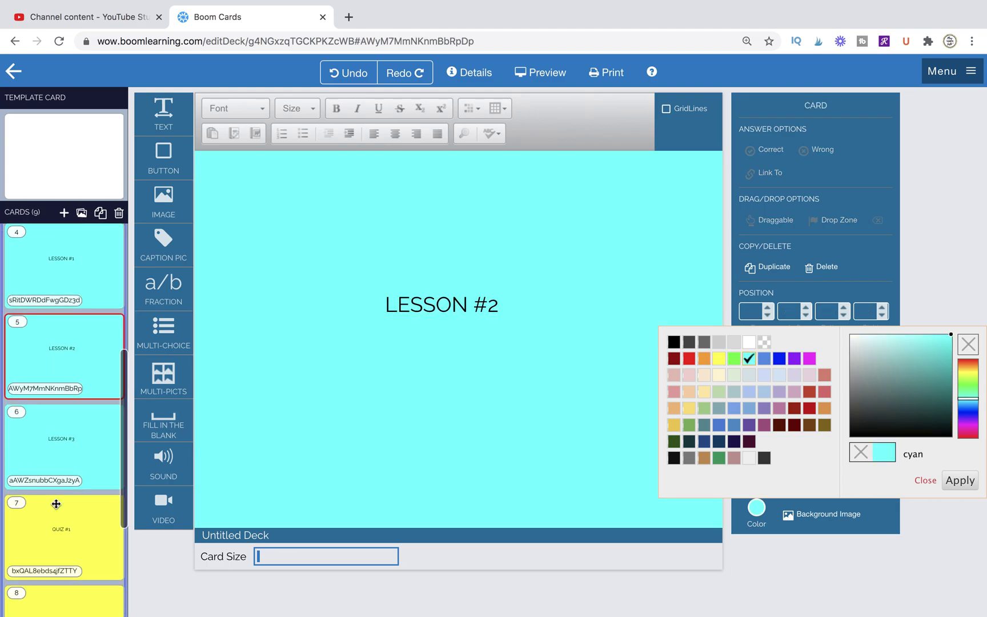
click(85, 308)
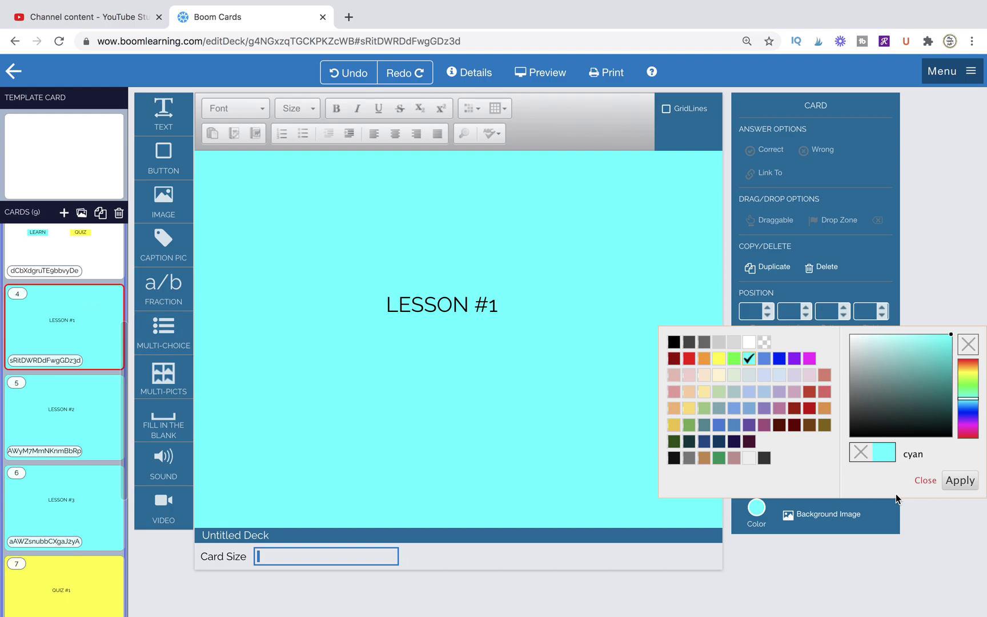
click(958, 480)
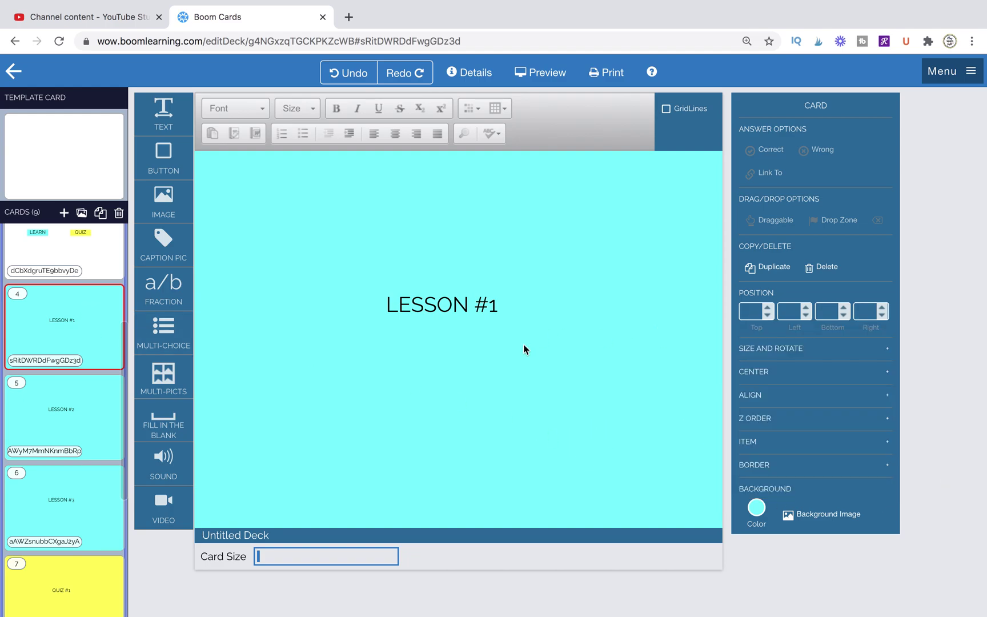
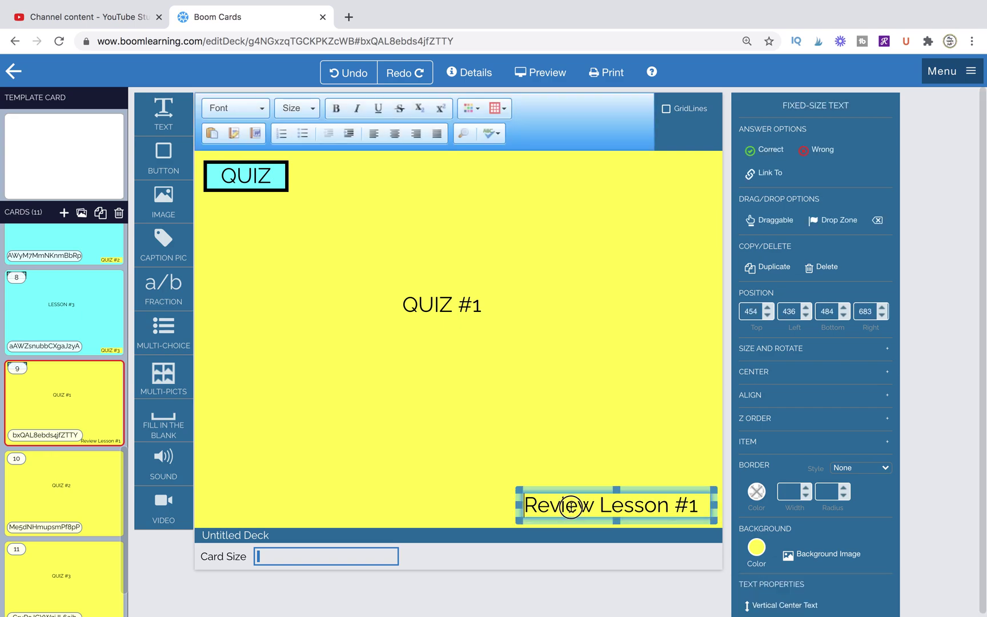
Set the "Review Lesson #1" text on the "QUIZ #1" card to size 16 and centre it
click(299, 109)
click(291, 165)
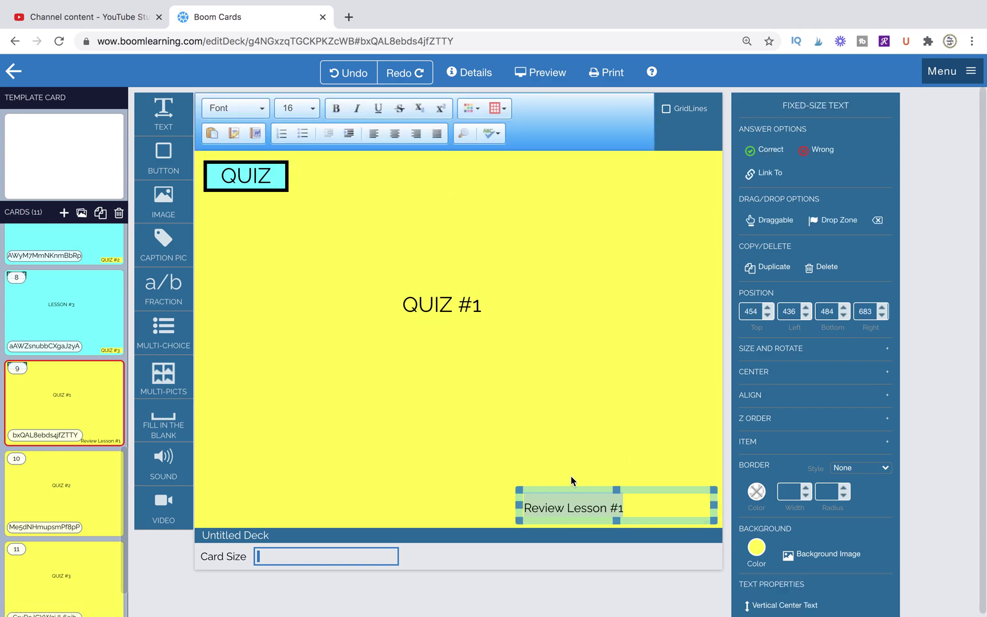
click(395, 134)
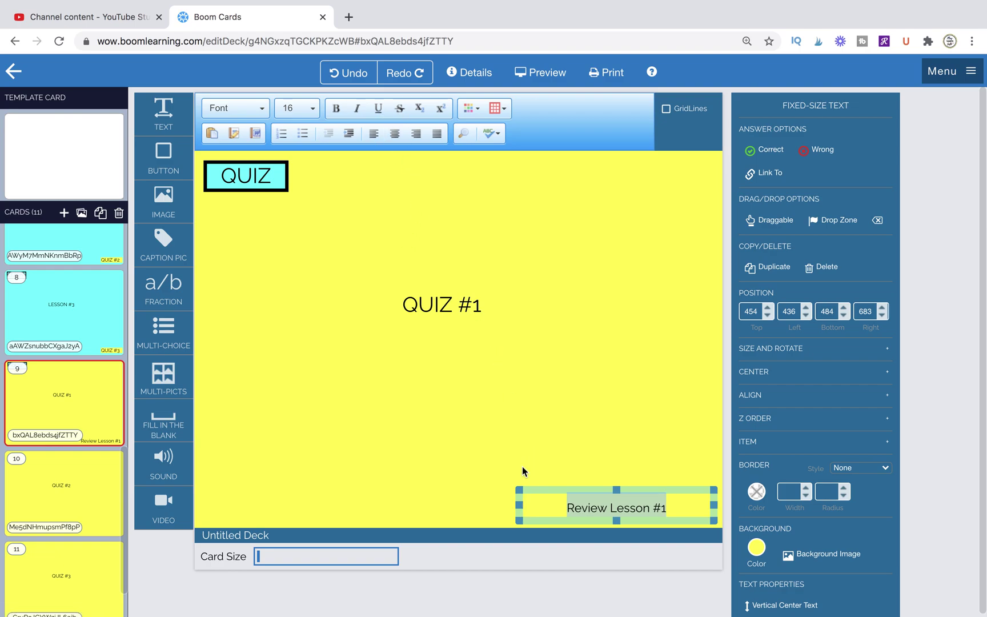
Narrow the "Review Lesson #1" box so it starts at about 527 from the card's left edge, and set its background to cyan
drag(519, 489, 587, 487)
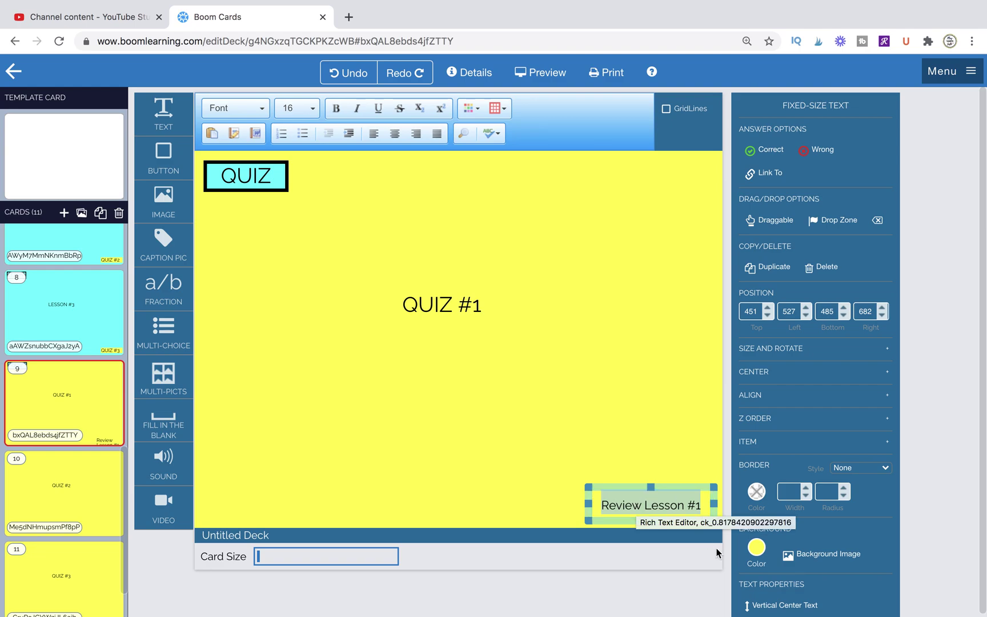
click(756, 547)
click(749, 398)
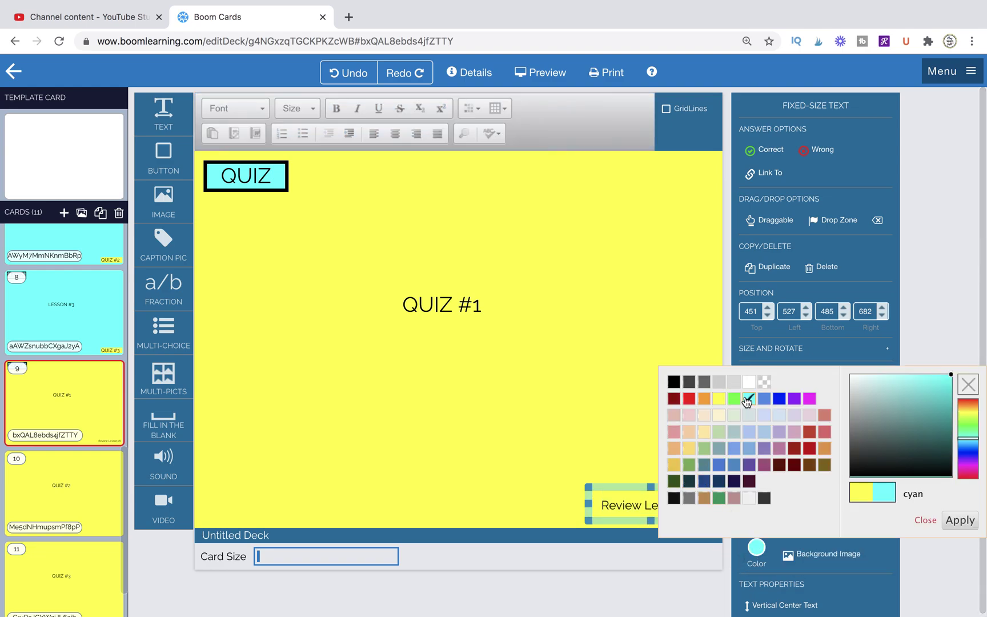
click(293, 187)
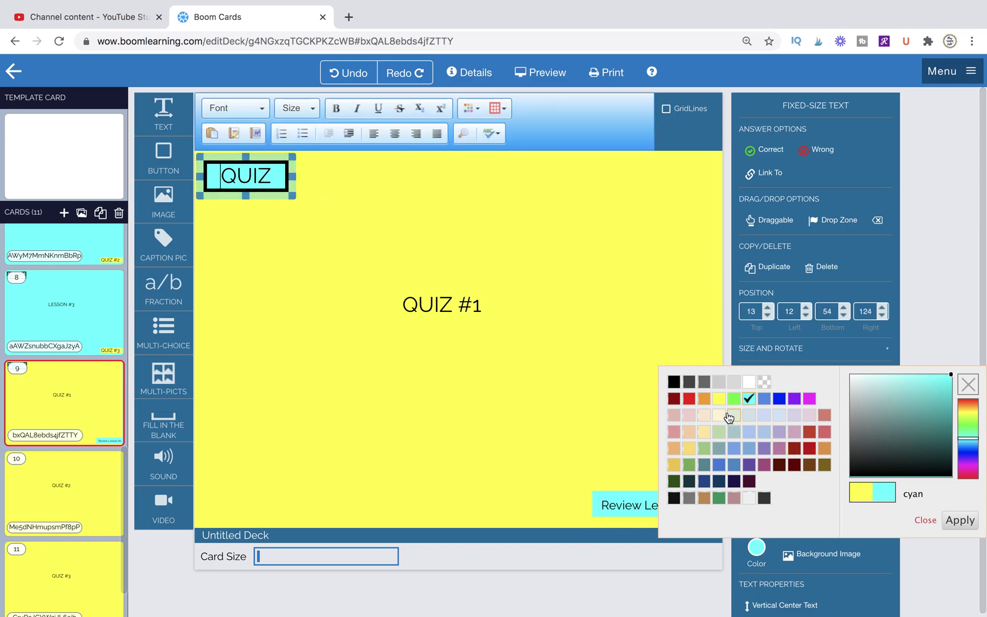
click(656, 404)
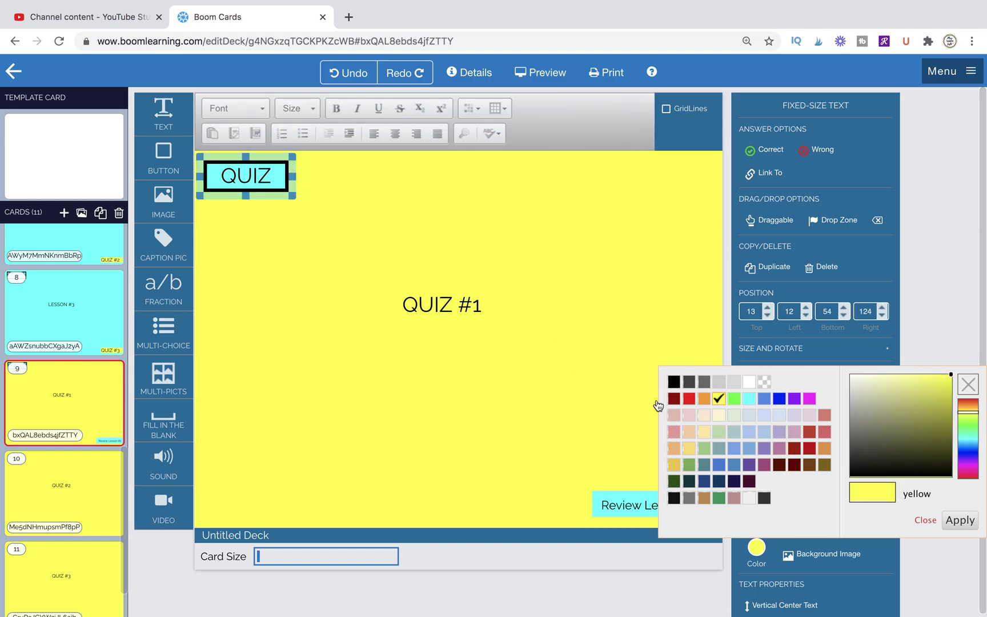
click(961, 522)
Set the background colour of the bordered "QUIZ" box on the "QUIZ #1" card to yellow
click(278, 177)
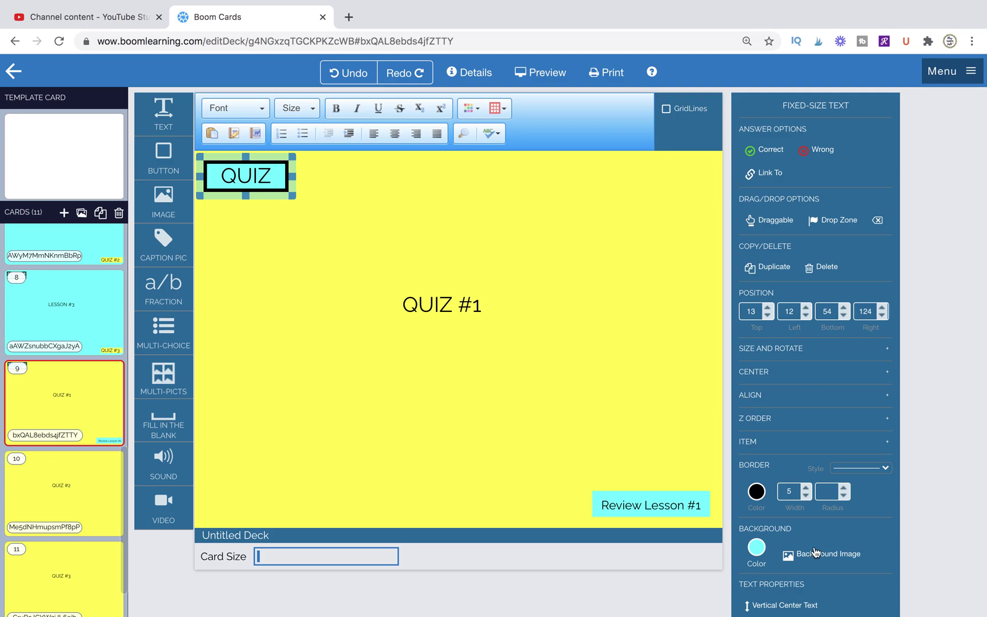
click(756, 548)
click(719, 399)
click(490, 413)
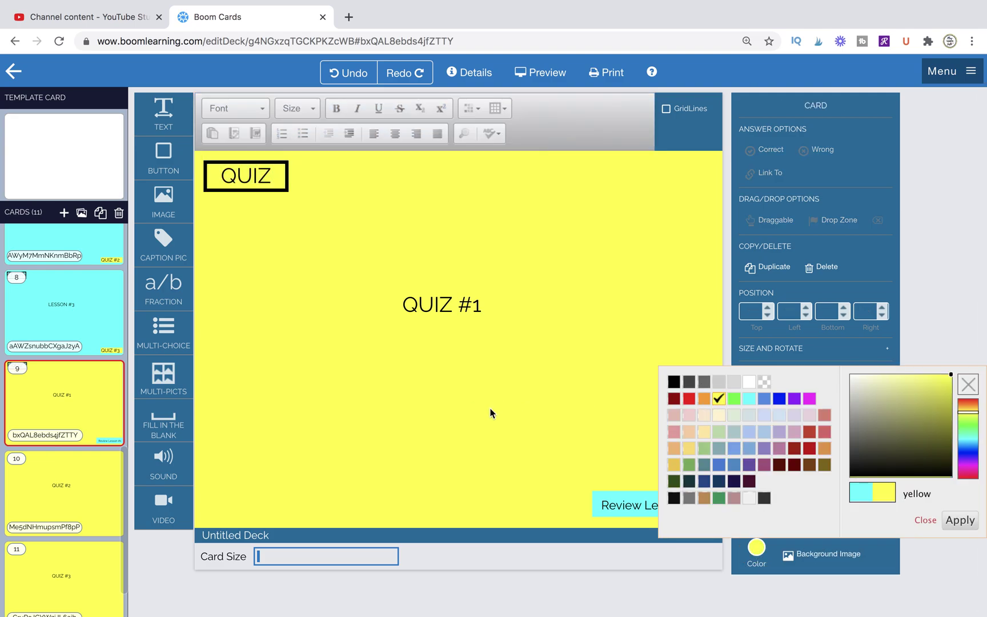
click(959, 520)
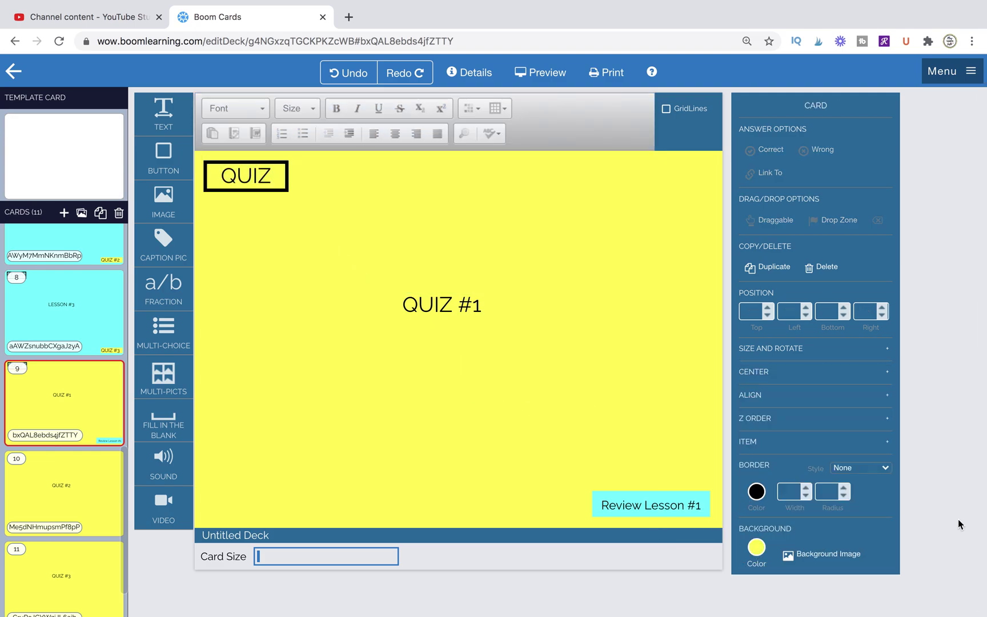
Copy the "Review Lesson #1" and bordered "QUIZ" boxes from the "QUIZ #1" card onto the "QUIZ #2" card
click(619, 486)
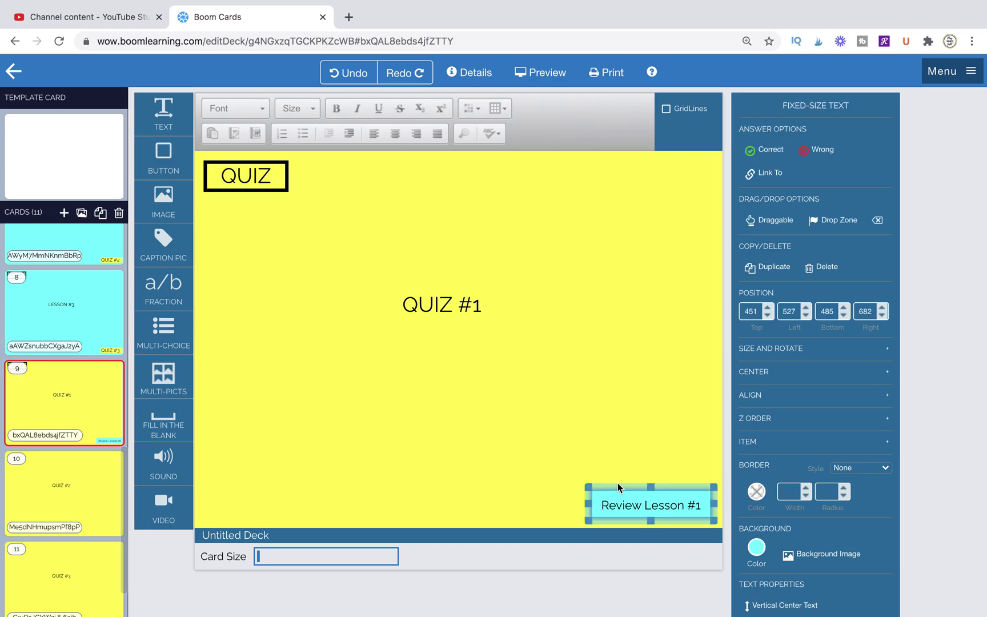
shift+click(221, 159)
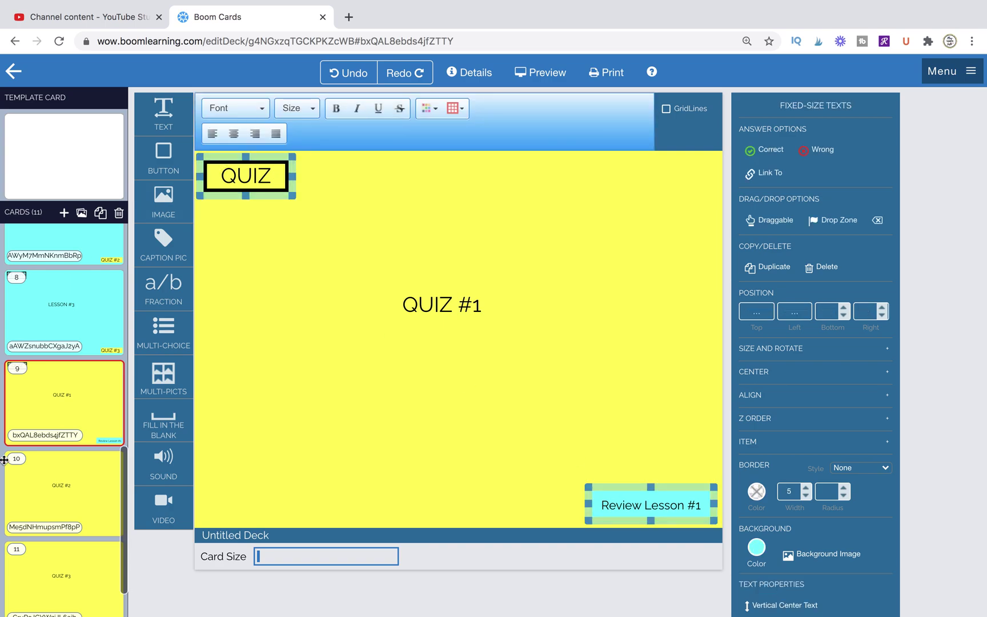
click(56, 474)
key(ctrl+v)
click(428, 470)
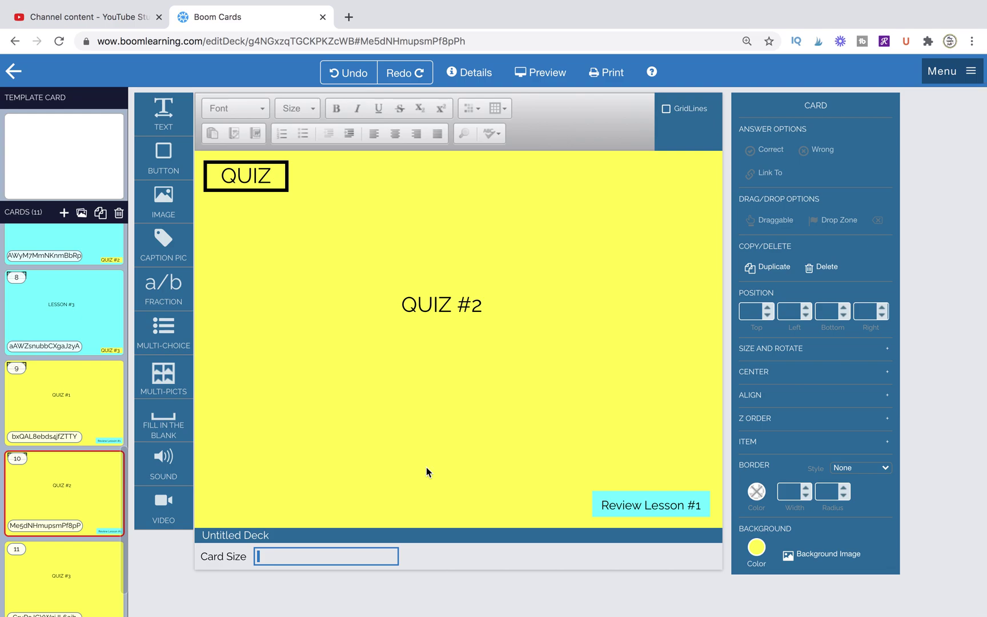
Renumber the review box on the "QUIZ #2" card, and paste both boxes onto the "QUIZ #3" card with the review text "Review Lesson #3"
click(699, 507)
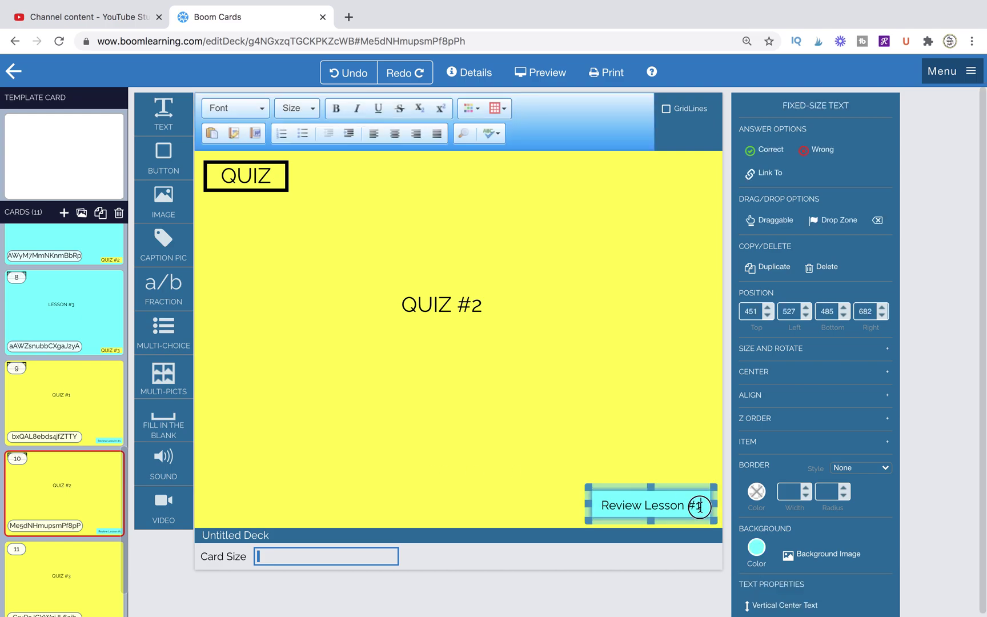
click(85, 566)
click(280, 469)
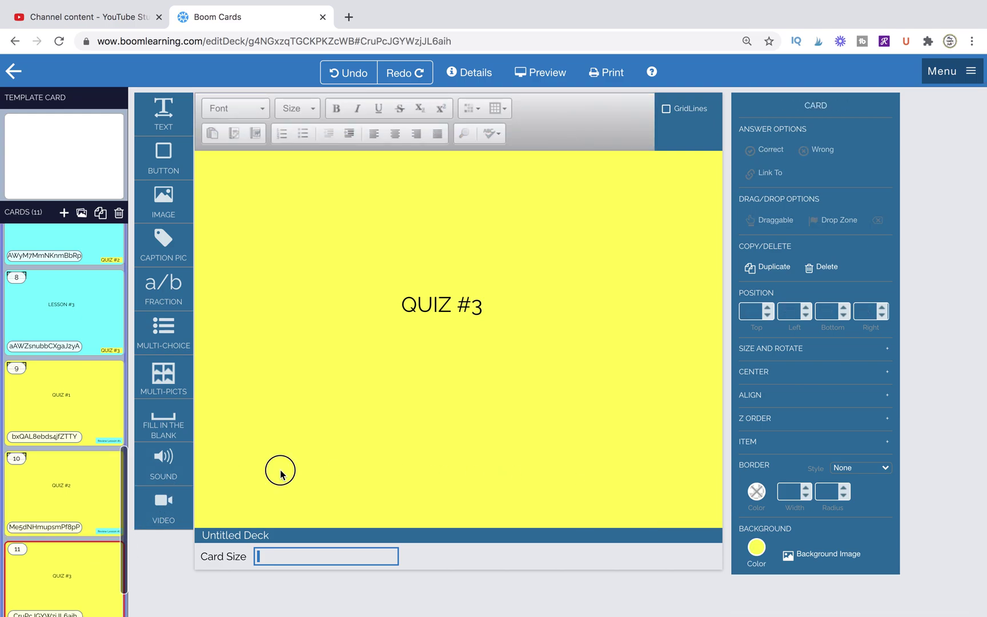
key(ctrl+v)
click(695, 496)
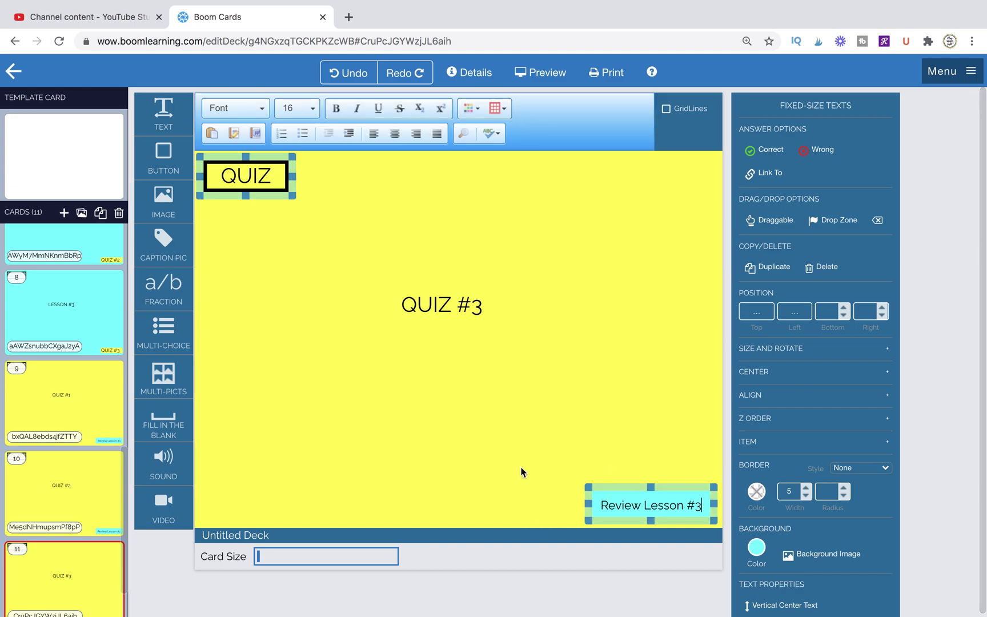
Link the "Instructions" text on the "Main" card to the Instructions card
scroll(83, 545, down, 2)
scroll(83, 545, up, 12)
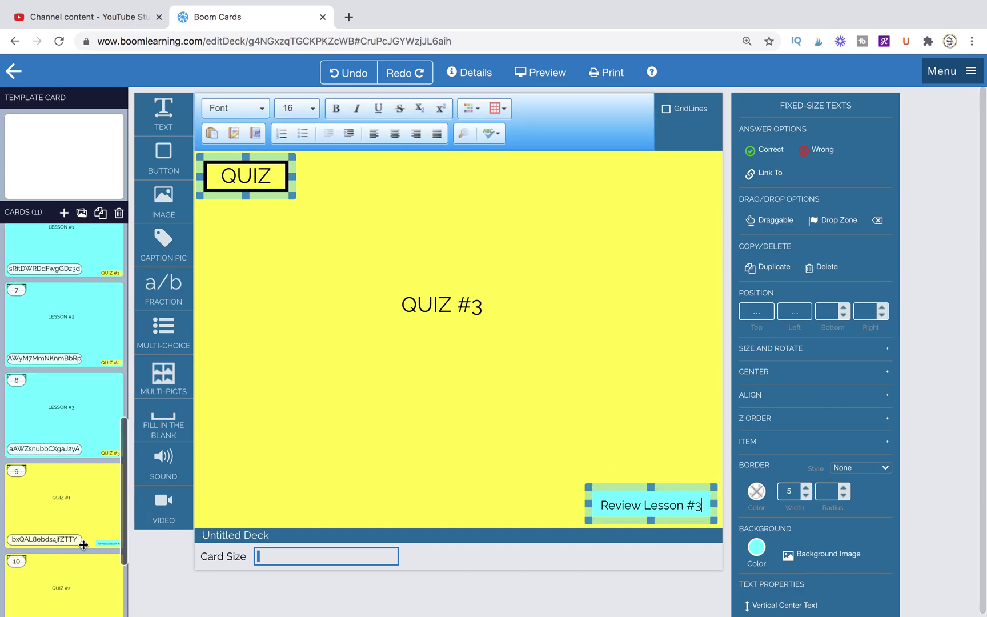
click(94, 285)
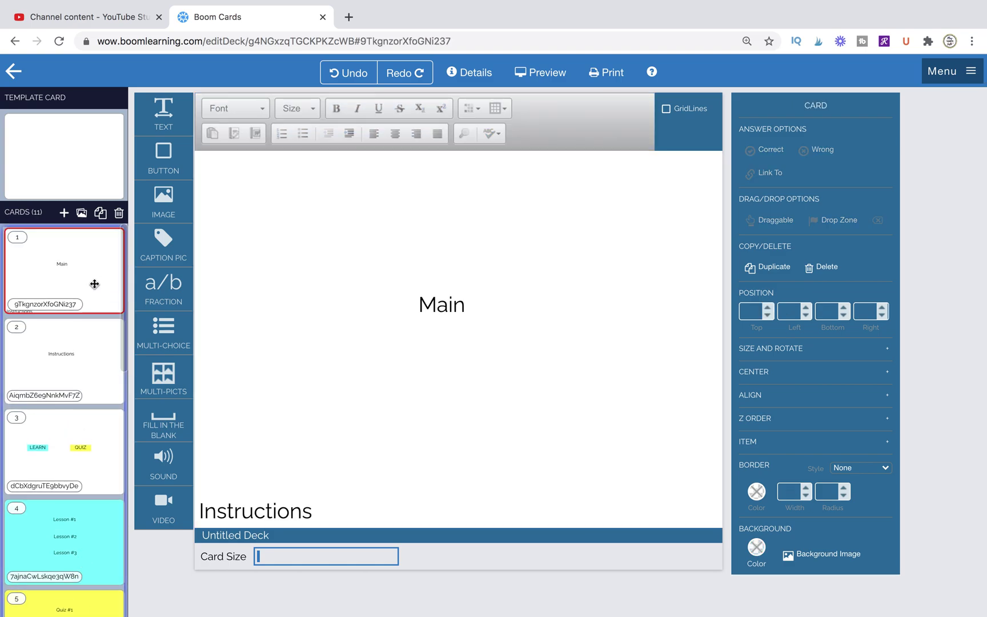
click(273, 504)
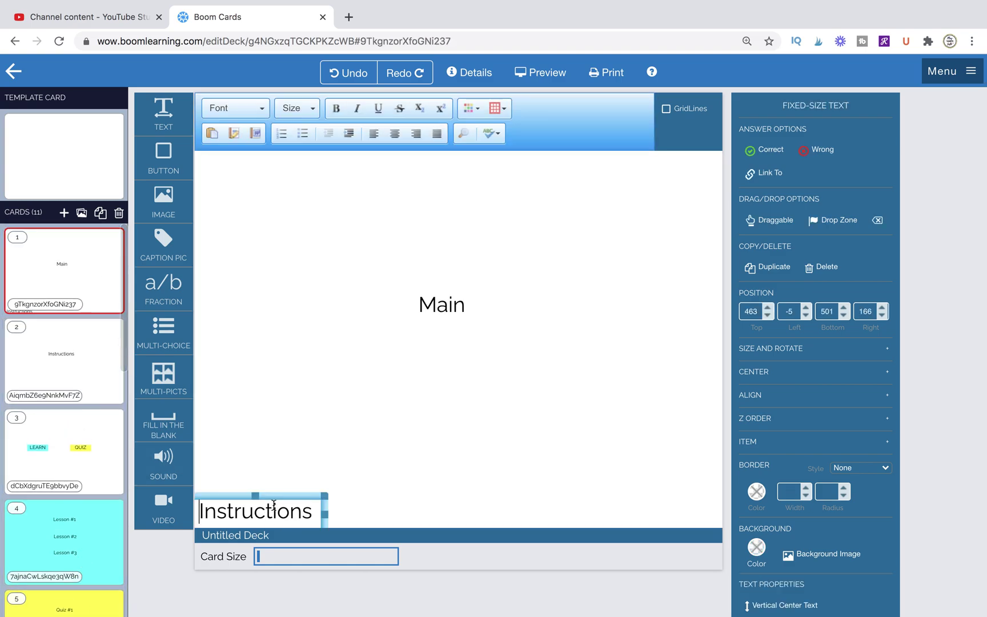
click(767, 173)
click(82, 353)
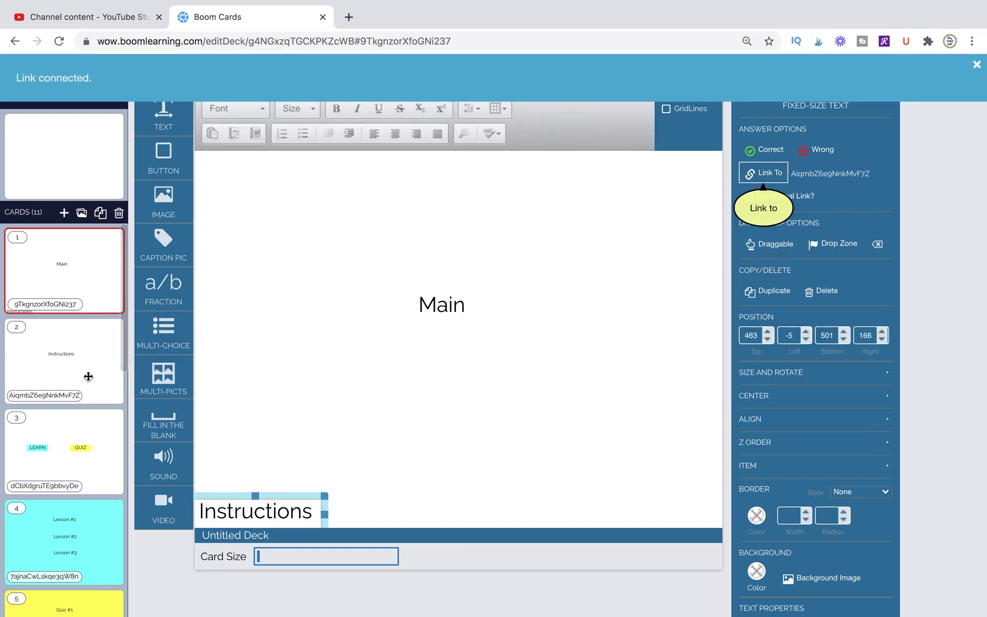
Duplicate the "Instructions" text on card 2, change the copy to "START", and fit it into the card's lower-right corner
click(90, 380)
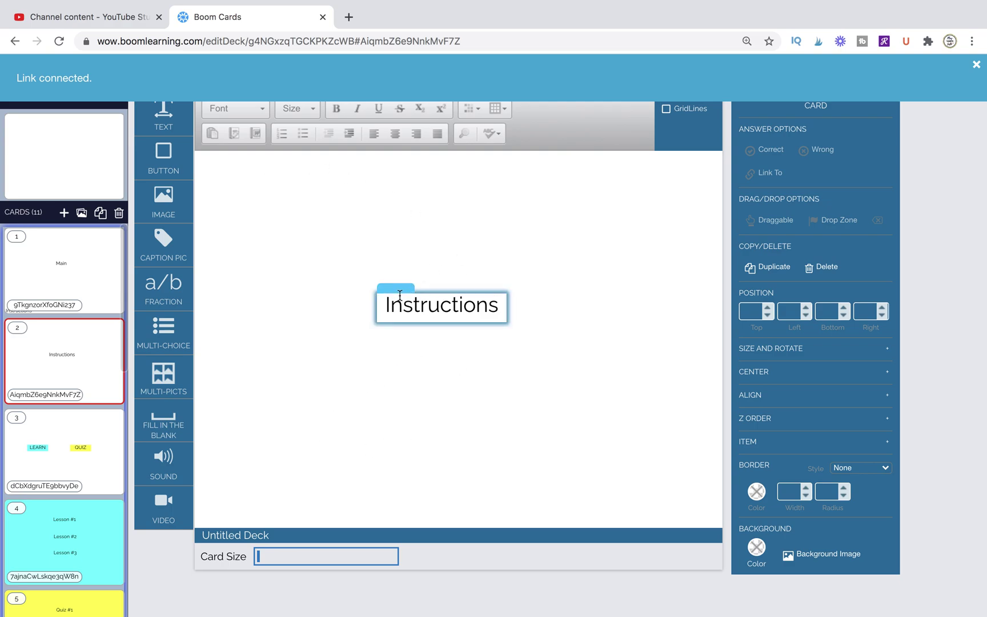
click(402, 292)
key(ctrl+d)
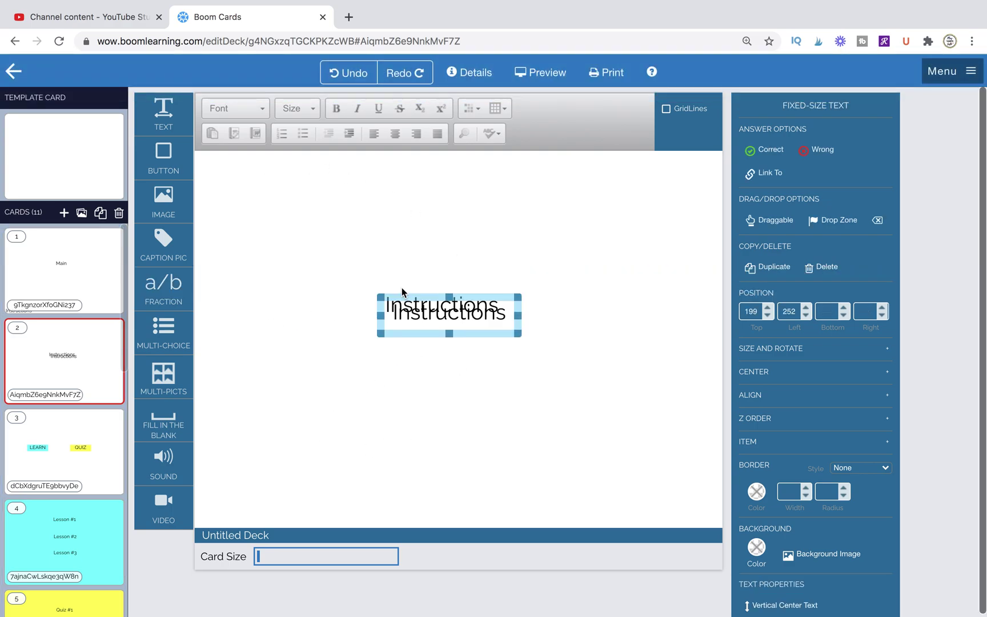
drag(434, 293, 433, 347)
double_click(433, 347)
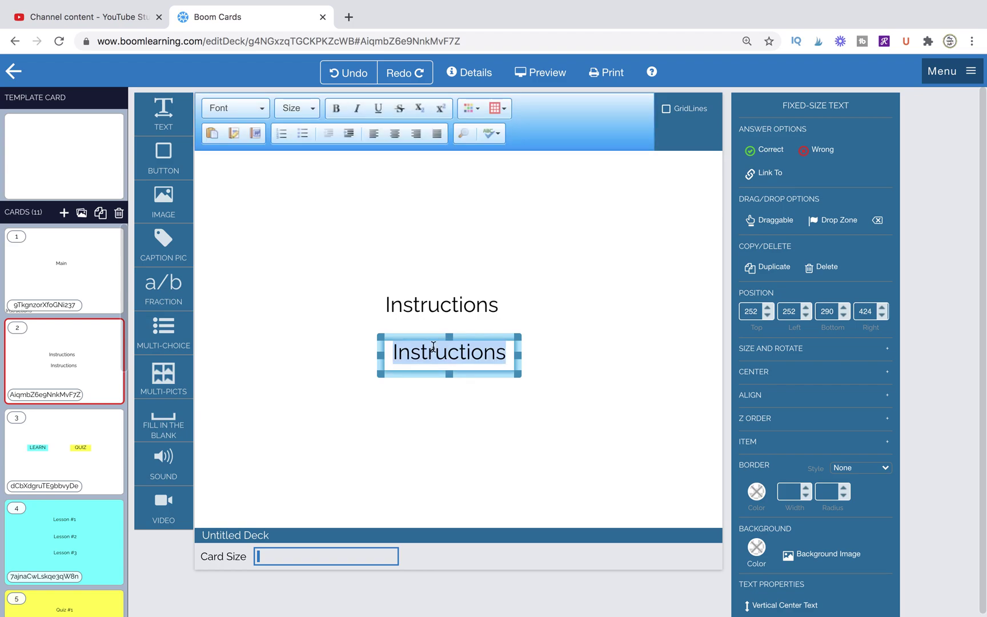
text(M)
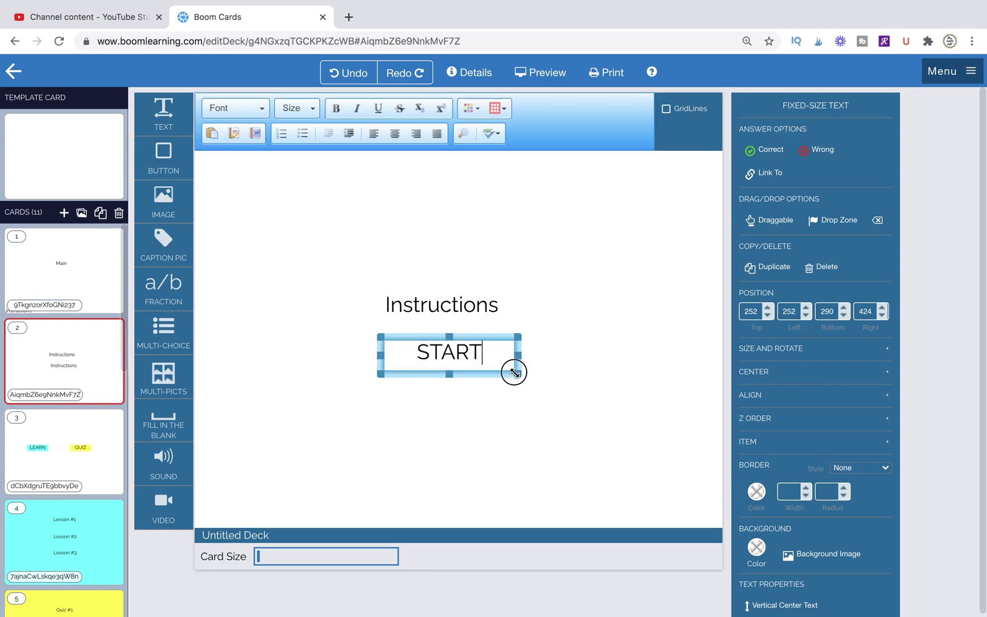
drag(514, 372, 695, 488)
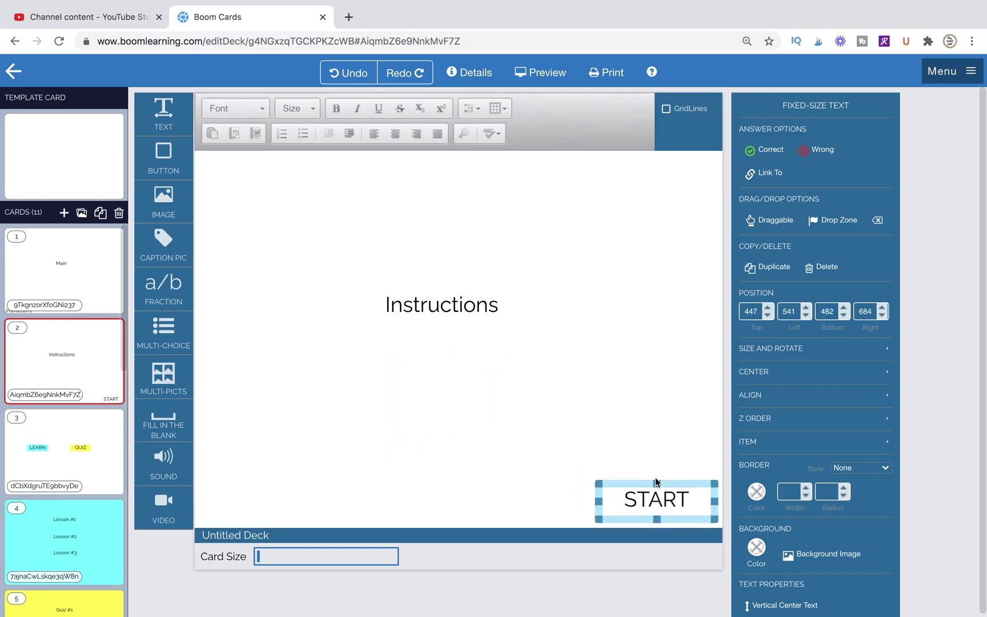
Link the "START" text on the Instructions card to the card with the LEARN and QUIZ boxes
click(651, 447)
click(652, 497)
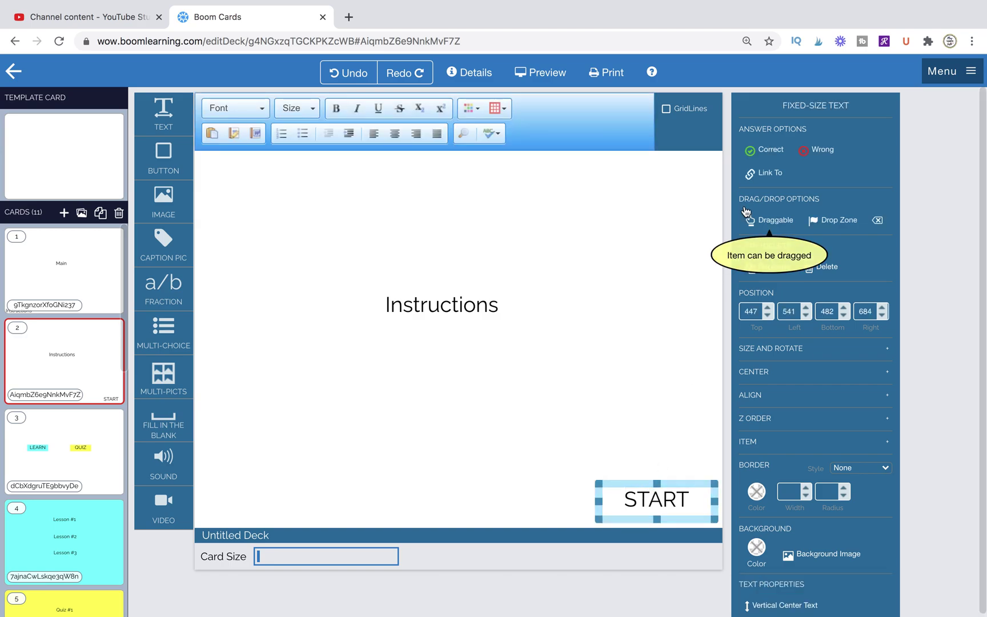
click(764, 174)
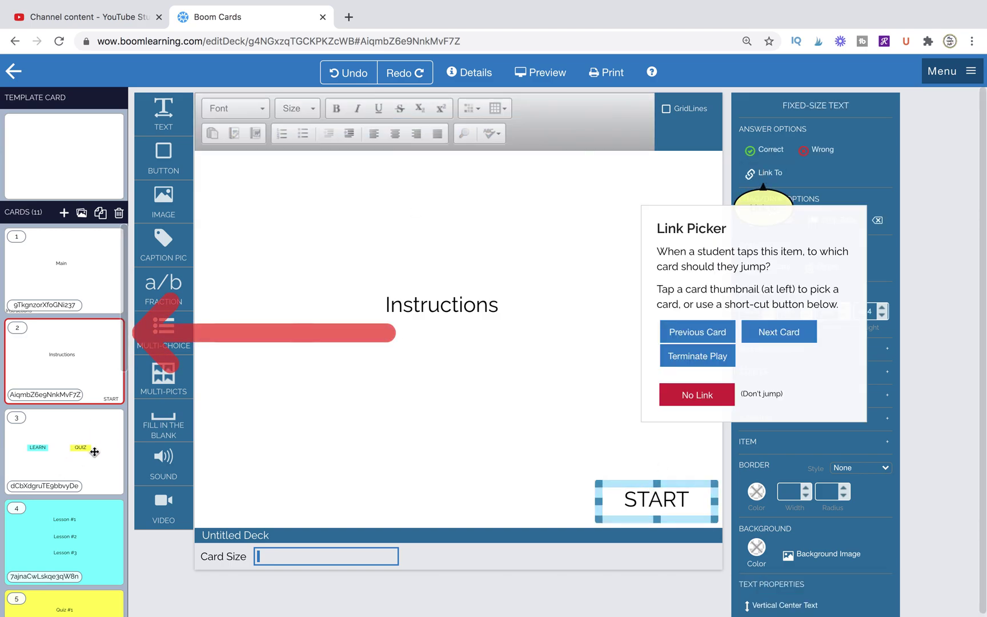
click(72, 435)
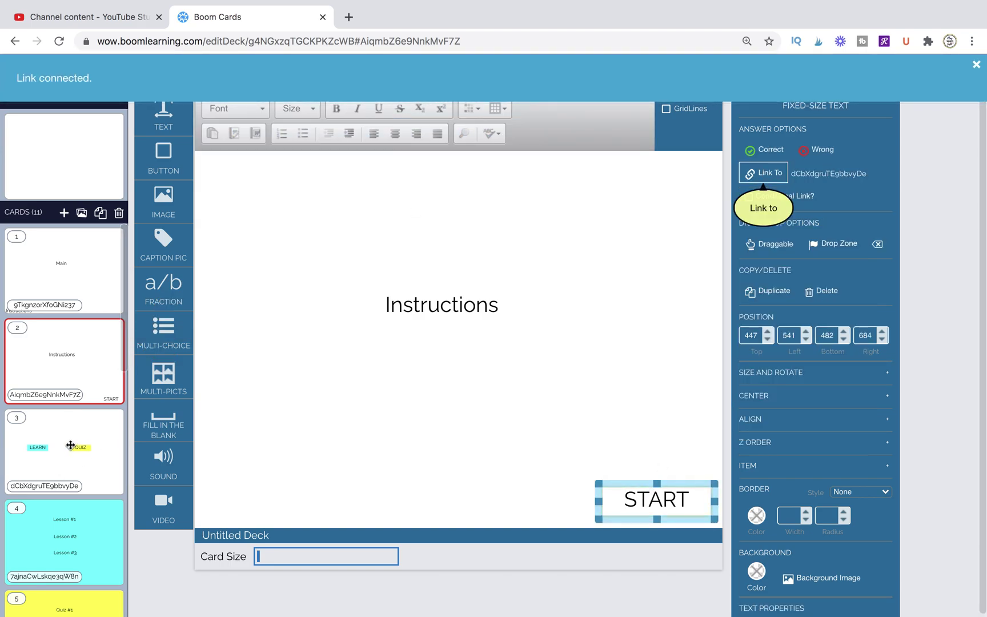
Move the "LEARN" and "QUIZ" boxes on card 3 together to the right, with left positions of about 174 and 423
click(70, 445)
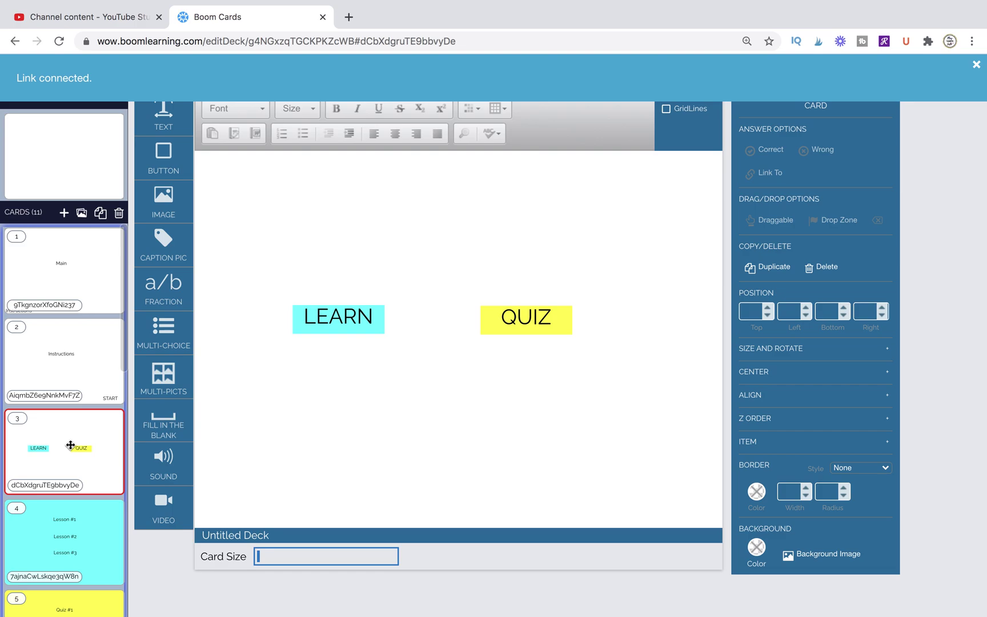
click(340, 306)
shift+click(517, 318)
drag(507, 306, 541, 303)
click(480, 409)
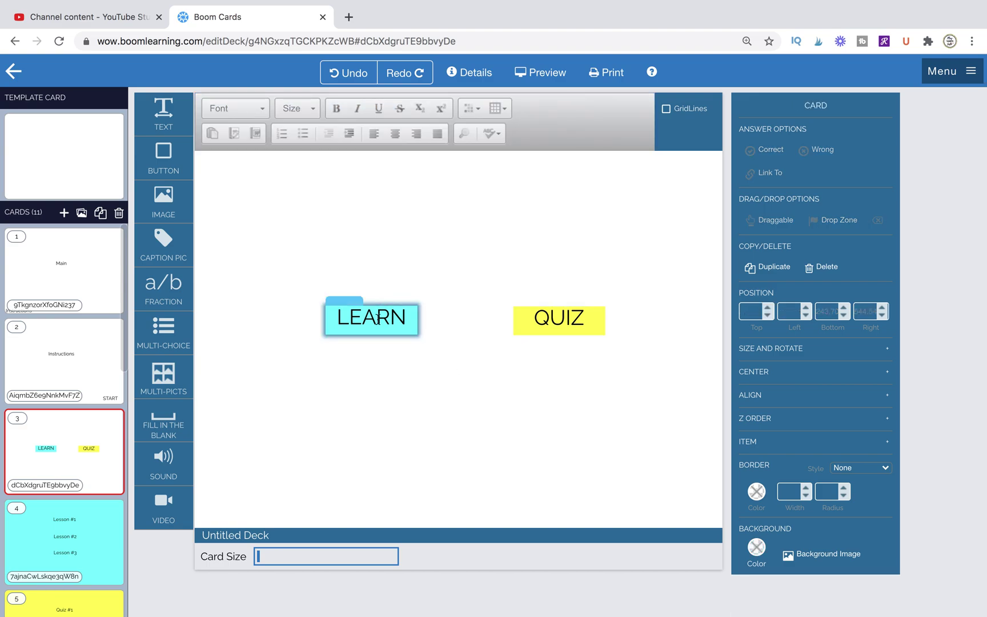
click(376, 321)
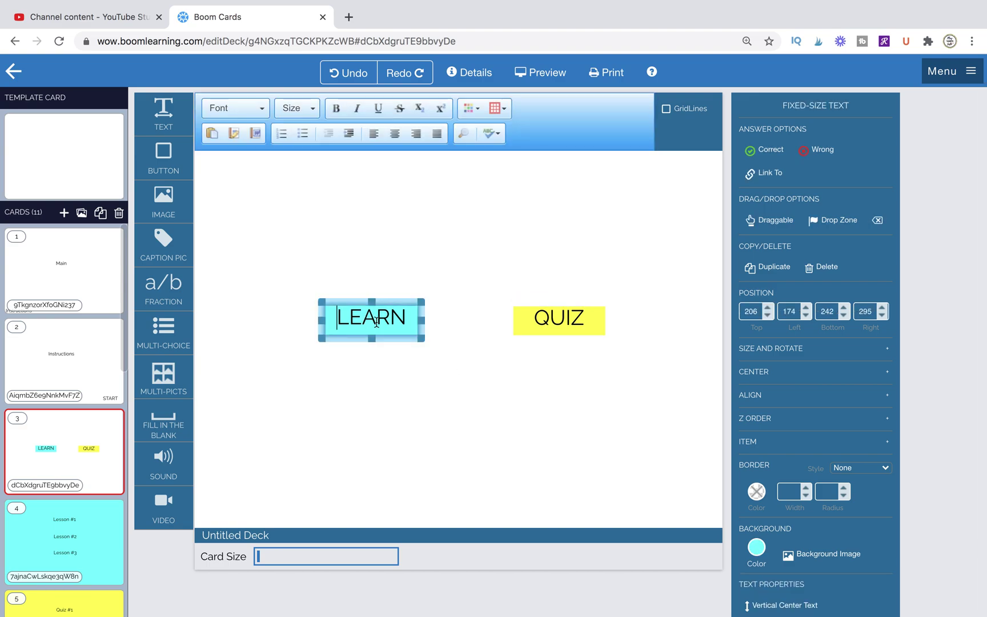
shift+click(574, 331)
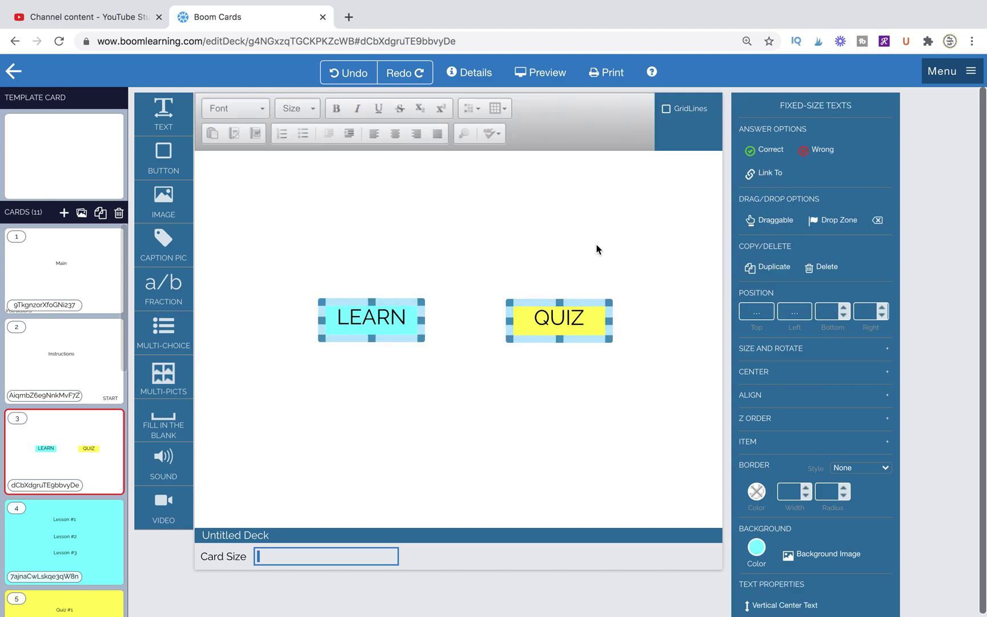
Link the "LEARN" box to the cyan lesson list card and the "QUIZ" box to the yellow quiz list card
click(353, 324)
click(770, 170)
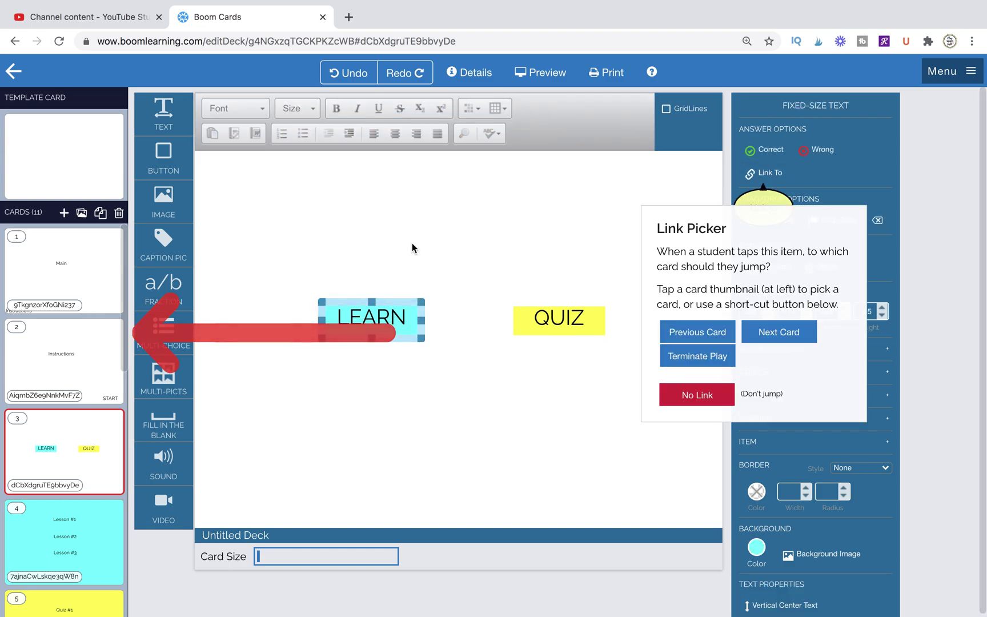
click(58, 537)
click(533, 309)
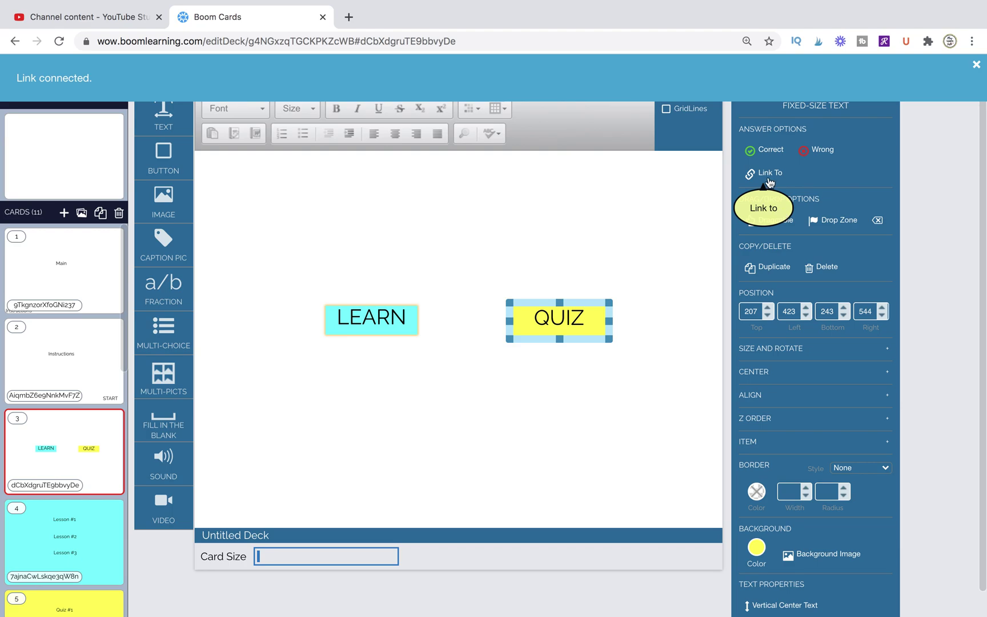
scroll(16, 571, down, 2)
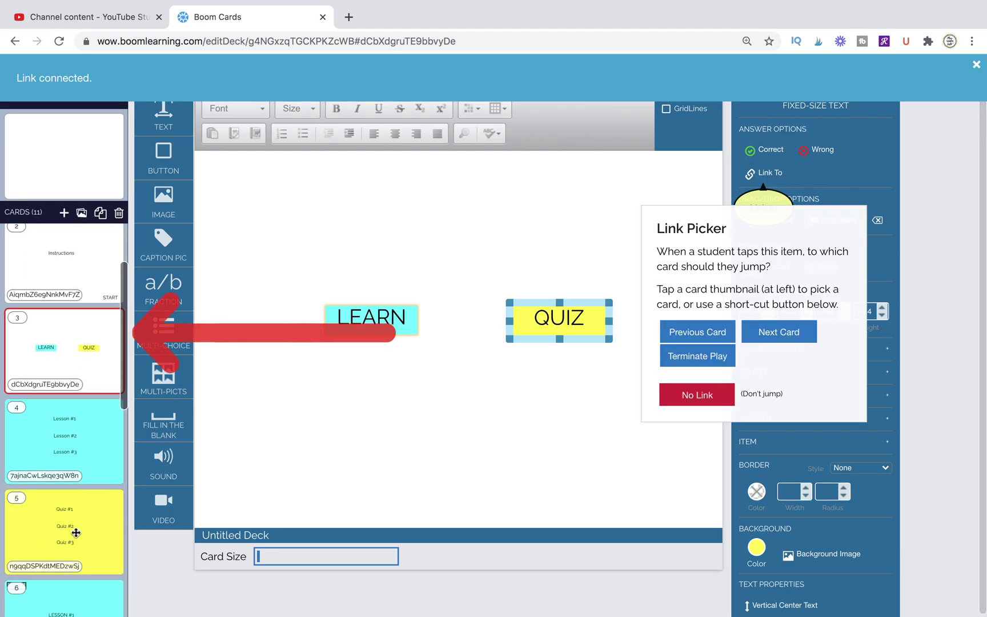
click(76, 533)
Duplicate the "Lesson #1" text on the lesson list card, change the copy to "Back", and fit it into the card's upper-left corner
click(49, 446)
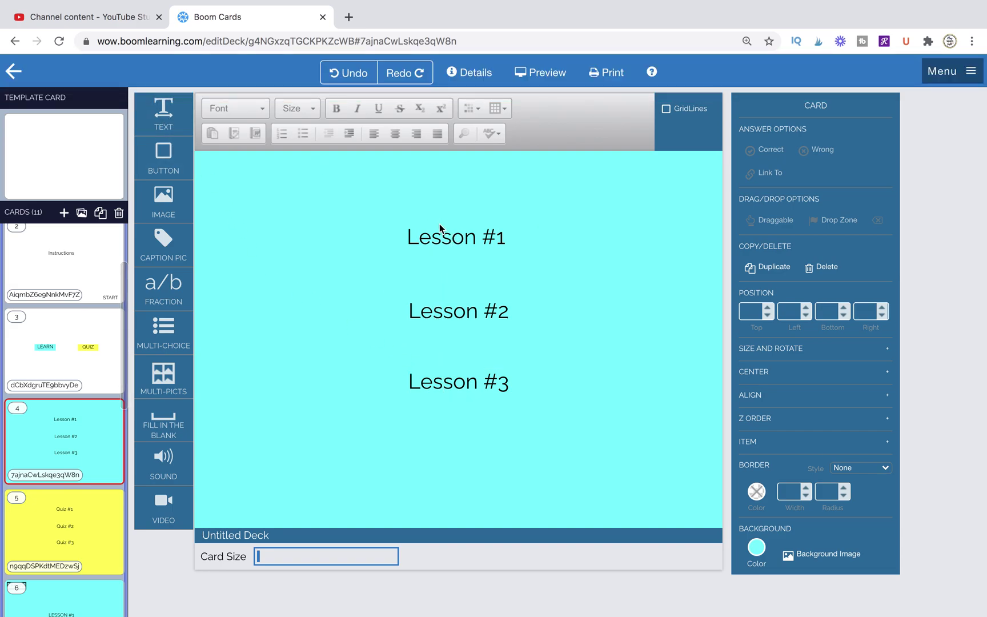
click(410, 225)
key(ctrl+v)
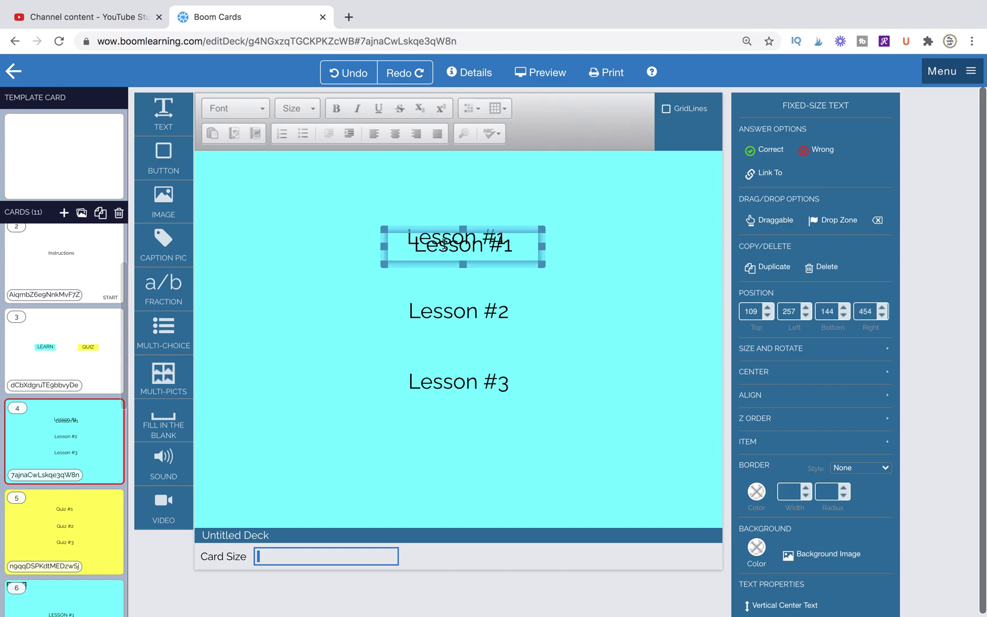
text(Back)
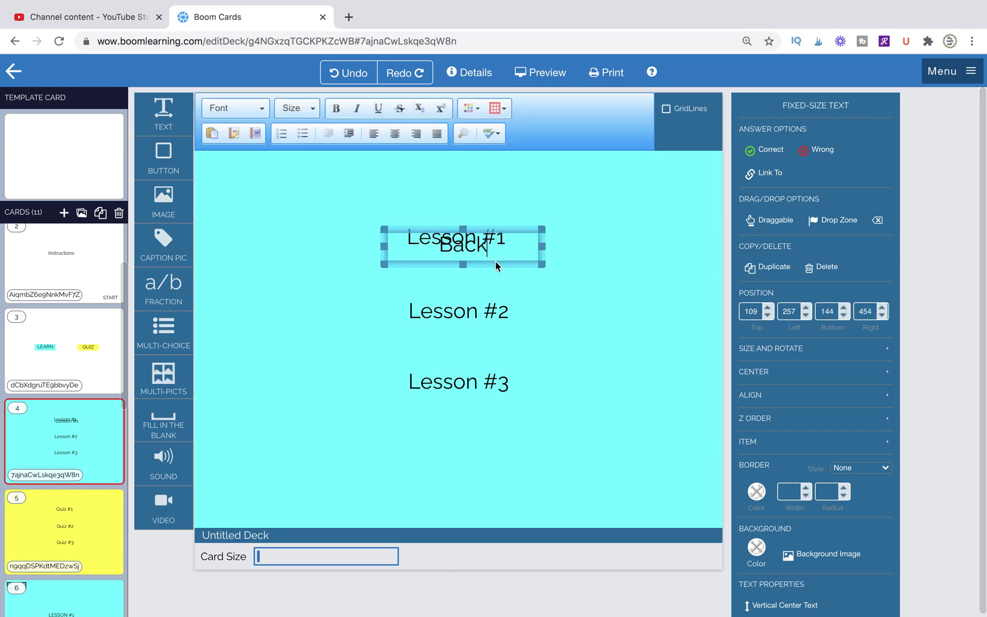
drag(544, 269, 260, 163)
Link the "Back" box to the LEARN and QUIZ choice card, and copy it onto the yellow quiz list card
click(754, 173)
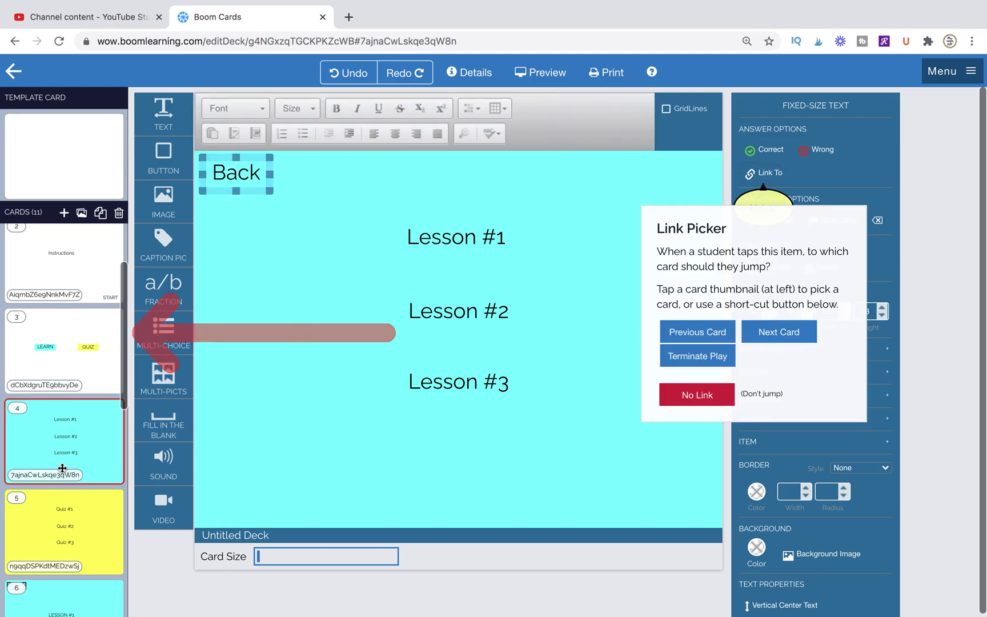
click(101, 346)
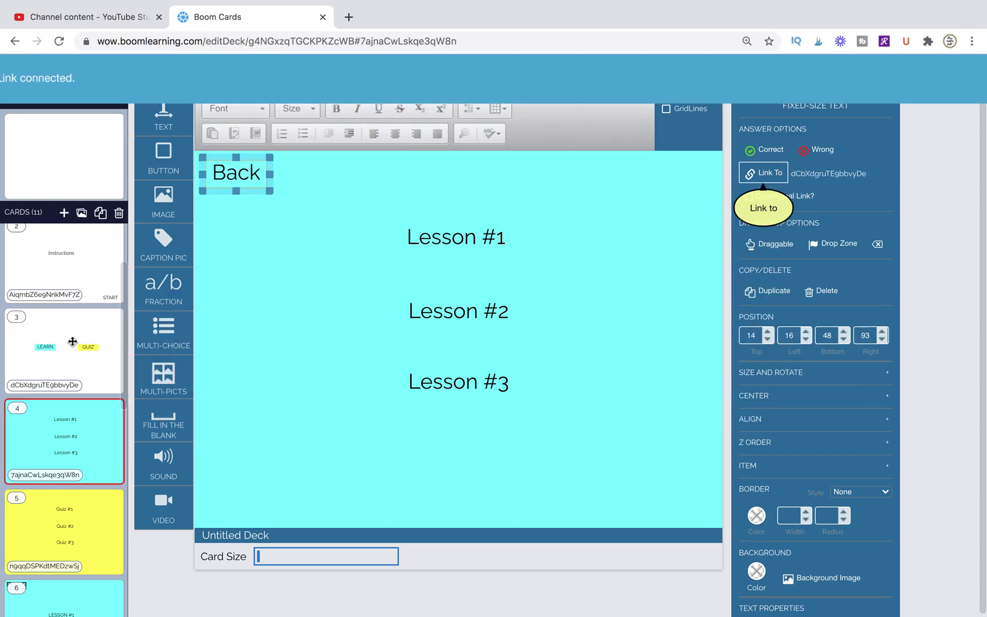
click(265, 249)
click(217, 158)
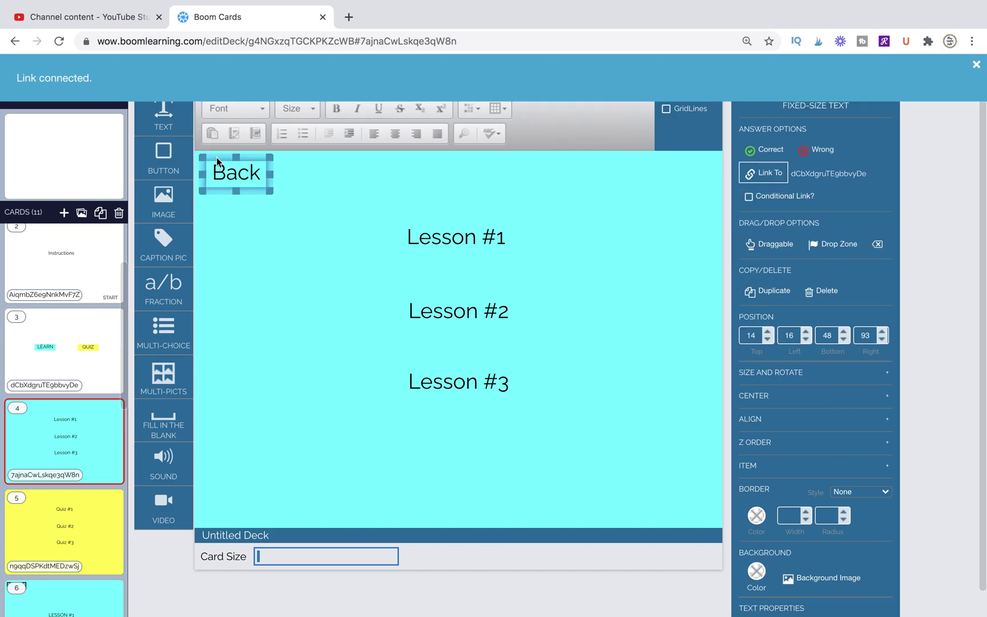
click(85, 518)
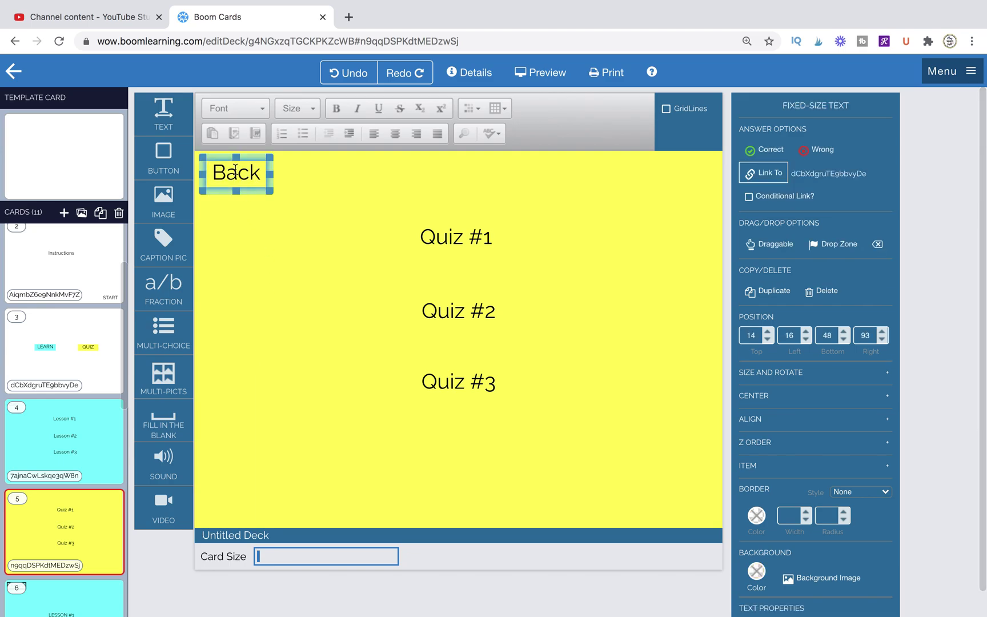
Link the "Lesson #1" text on the lesson list card to the "LESSON #1" card
click(90, 434)
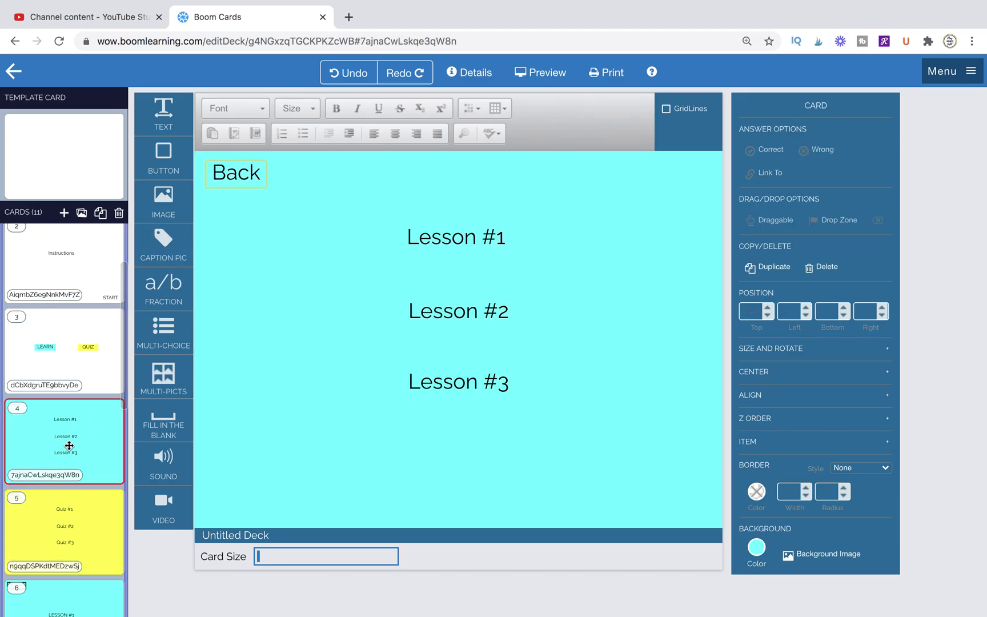
click(457, 237)
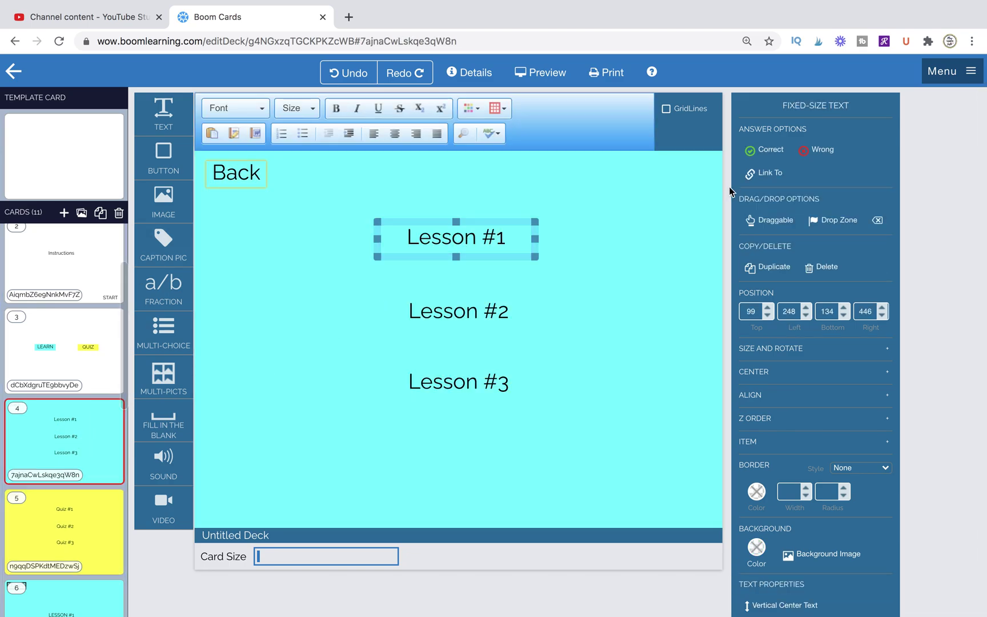
click(762, 173)
scroll(82, 525, down, 2)
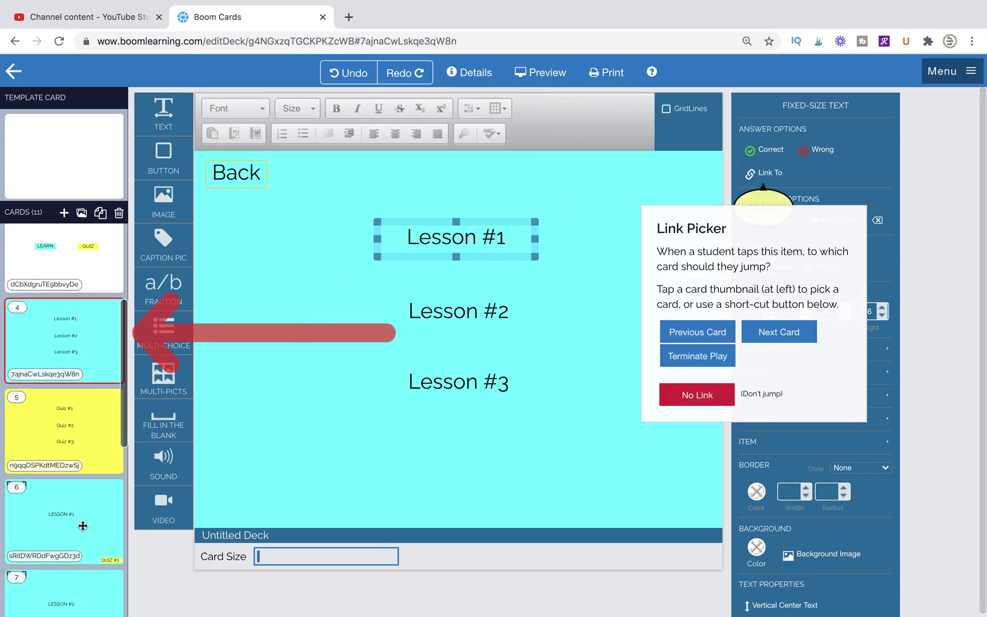
click(83, 525)
Link the "Lesson #2" text on the lesson list card to the "LESSON #2" card
click(459, 311)
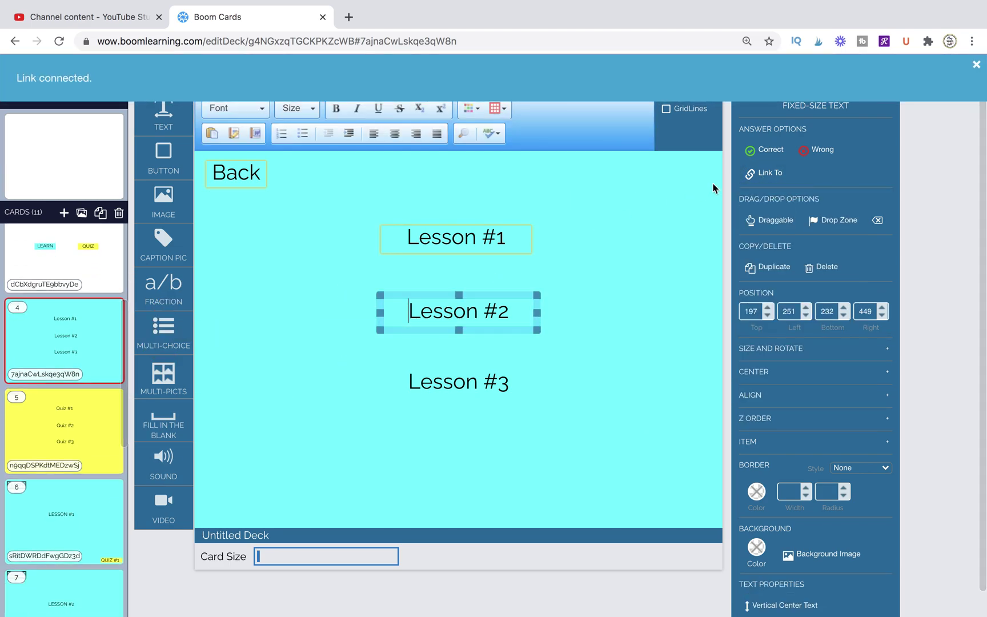
click(755, 173)
click(86, 601)
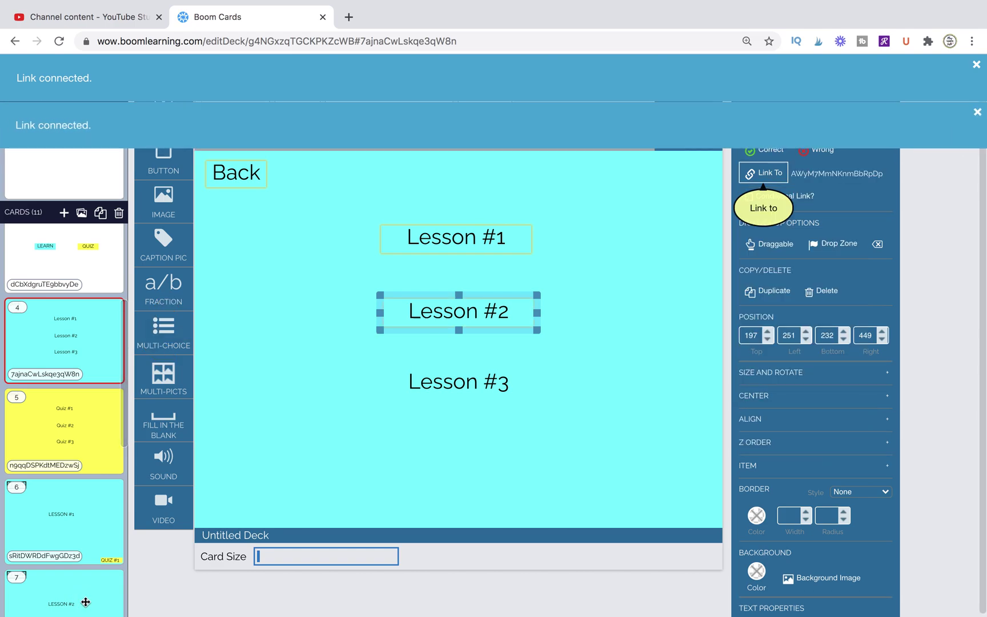
Link the "Lesson #3" text on the lesson list card to the "LESSON #3" card
scroll(86, 602, down, 2)
click(410, 382)
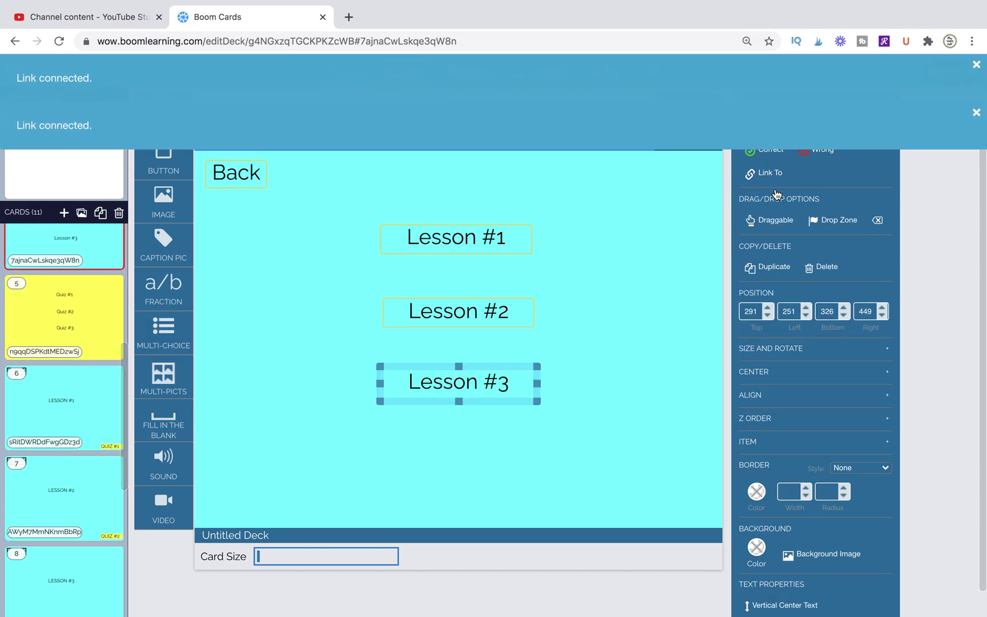
click(755, 173)
click(67, 590)
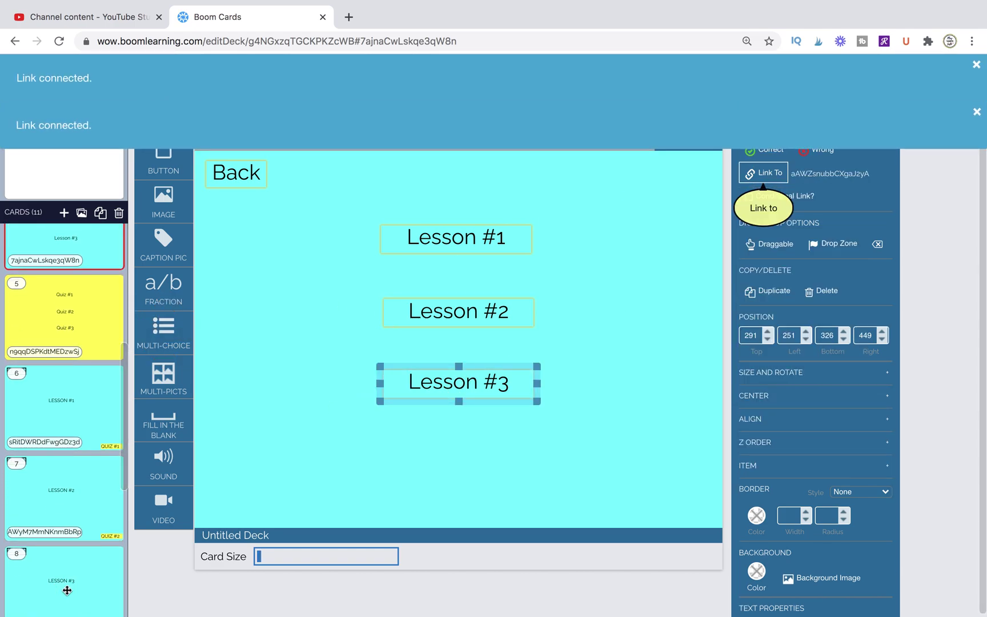
Open the yellow quiz list card and link its "Quiz #1" text to the "QUIZ #1" card
scroll(70, 451, up, 2)
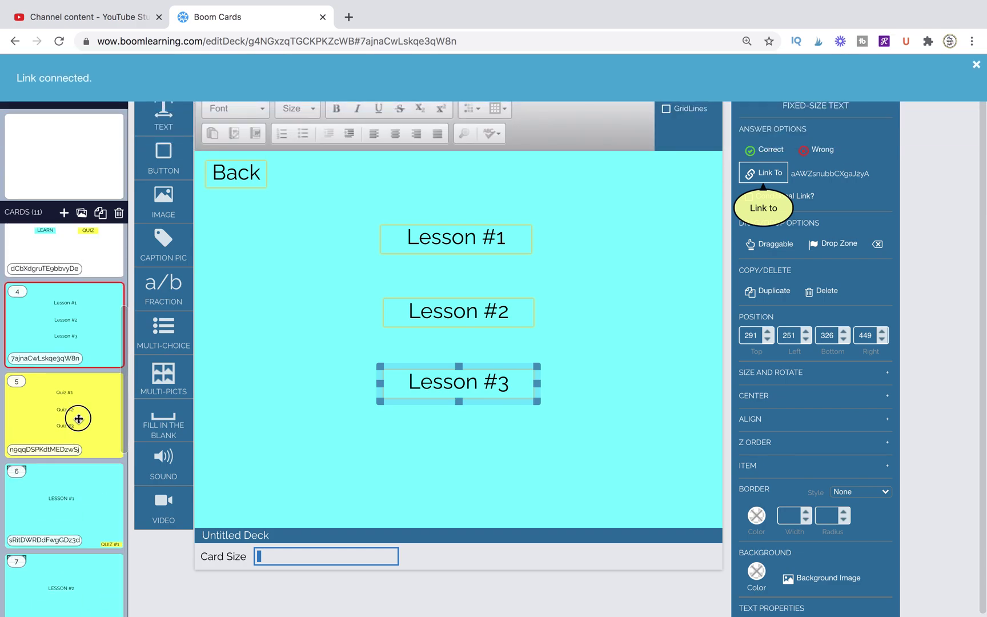
click(78, 418)
click(449, 243)
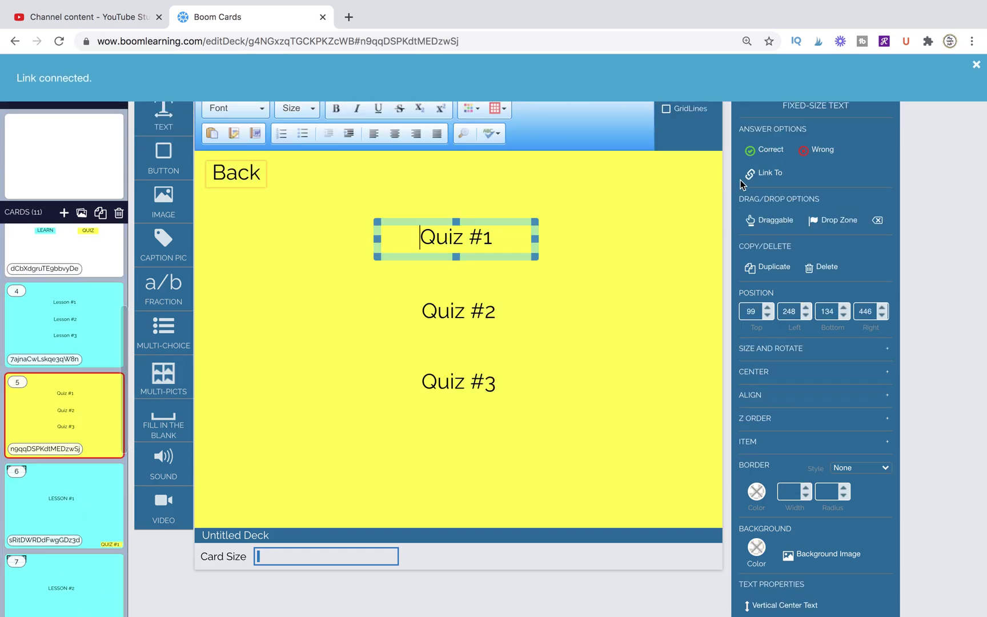
click(765, 173)
scroll(54, 532, down, 5)
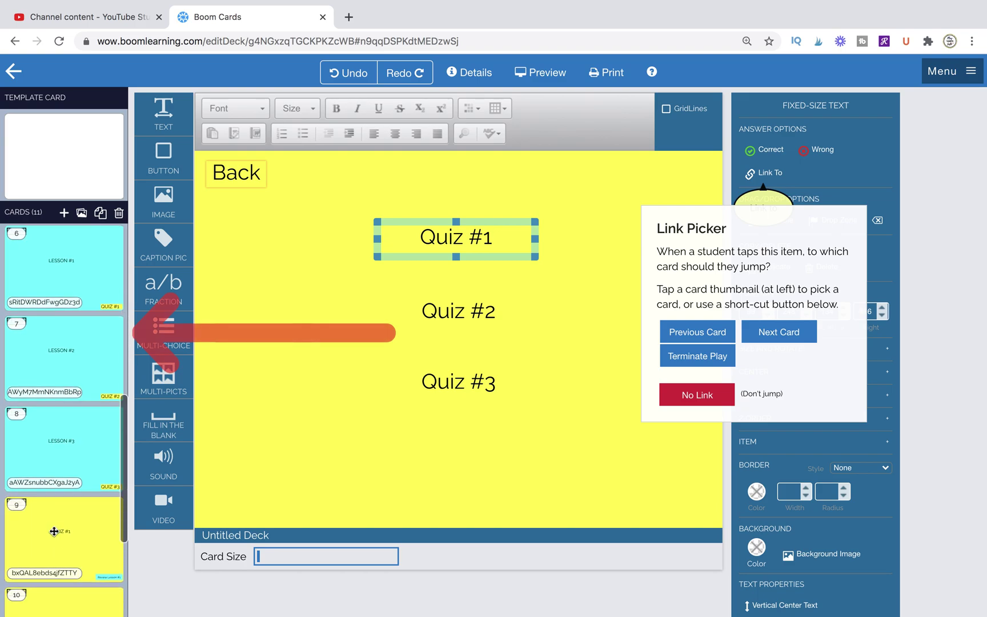
click(53, 532)
Link the "Quiz #2" text on the quiz list card to the "QUIZ #2" card
click(443, 317)
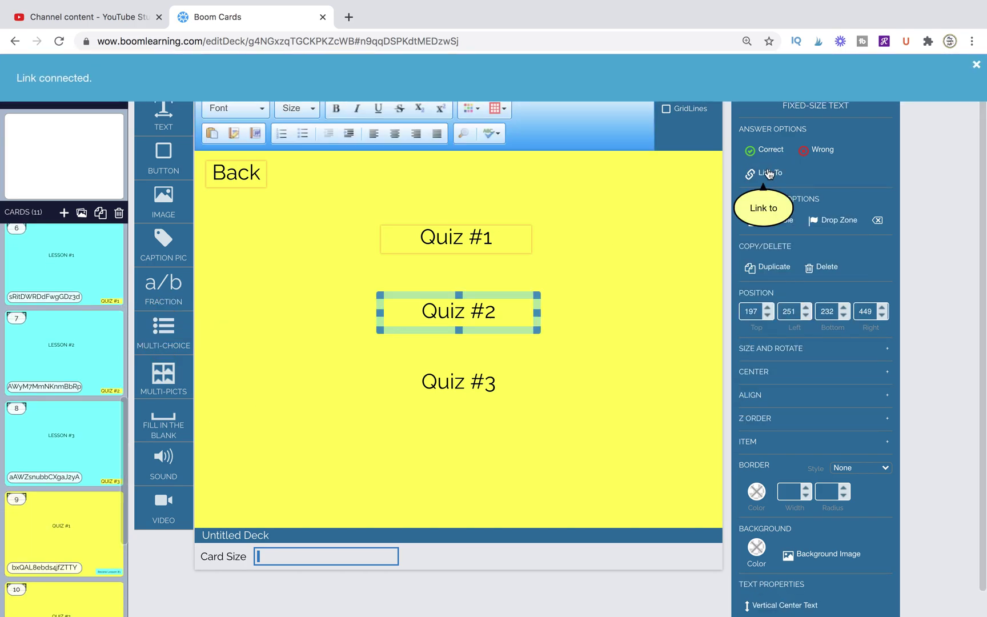
click(769, 174)
scroll(77, 536, down, 2)
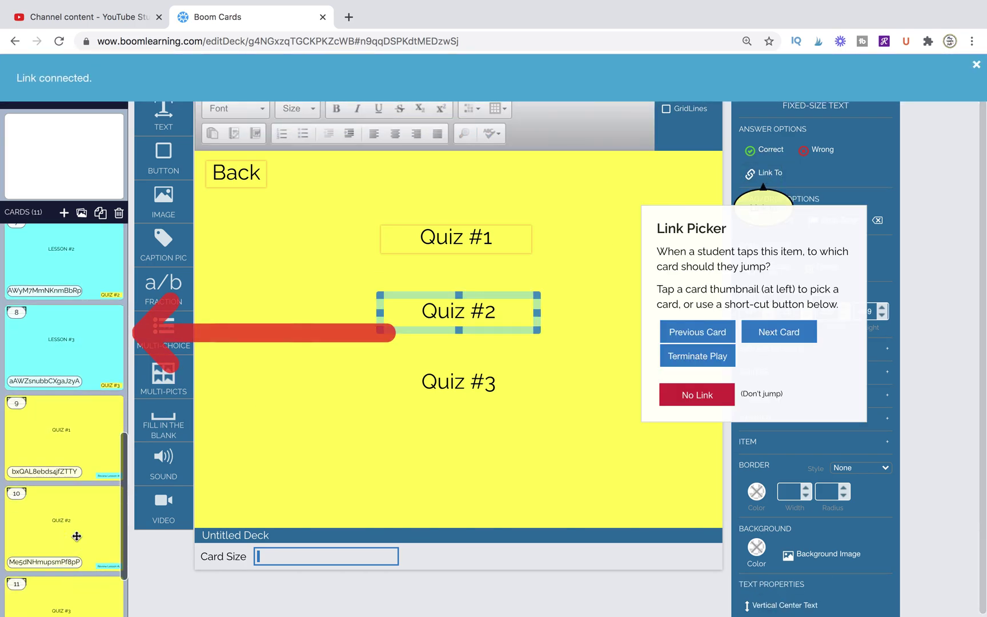
click(77, 536)
Link the "Quiz #3" text on the quiz list card to the "QUIZ #3" card
click(460, 381)
click(763, 172)
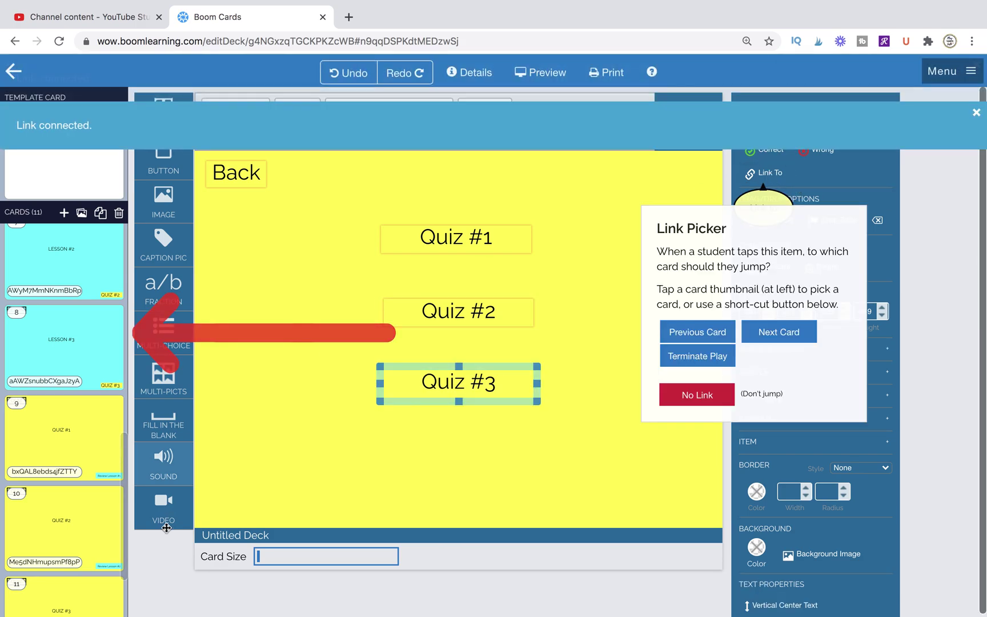
scroll(115, 534, down, 1)
click(115, 534)
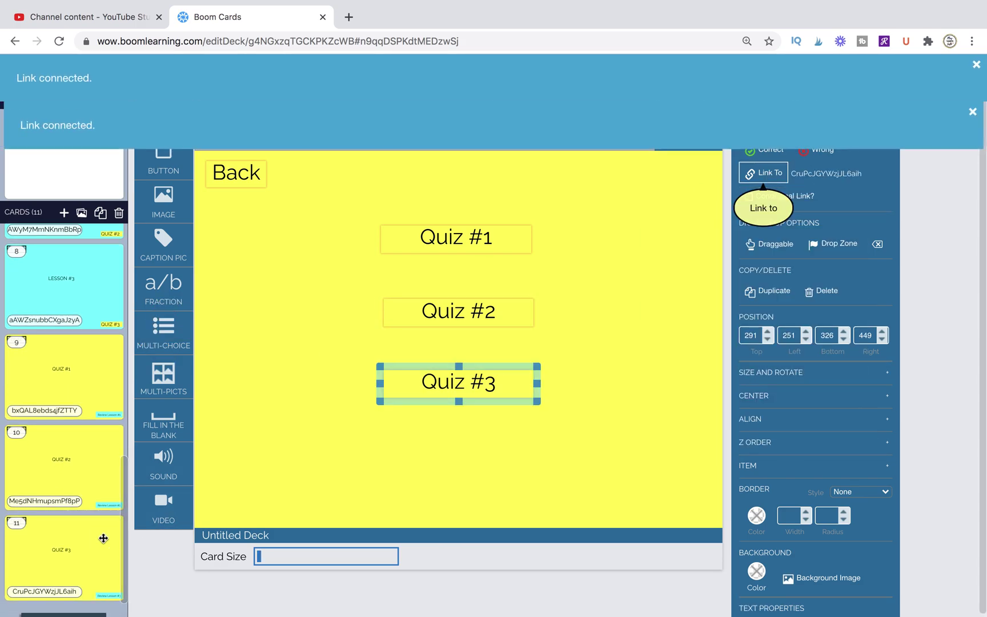
scroll(104, 537, up, 5)
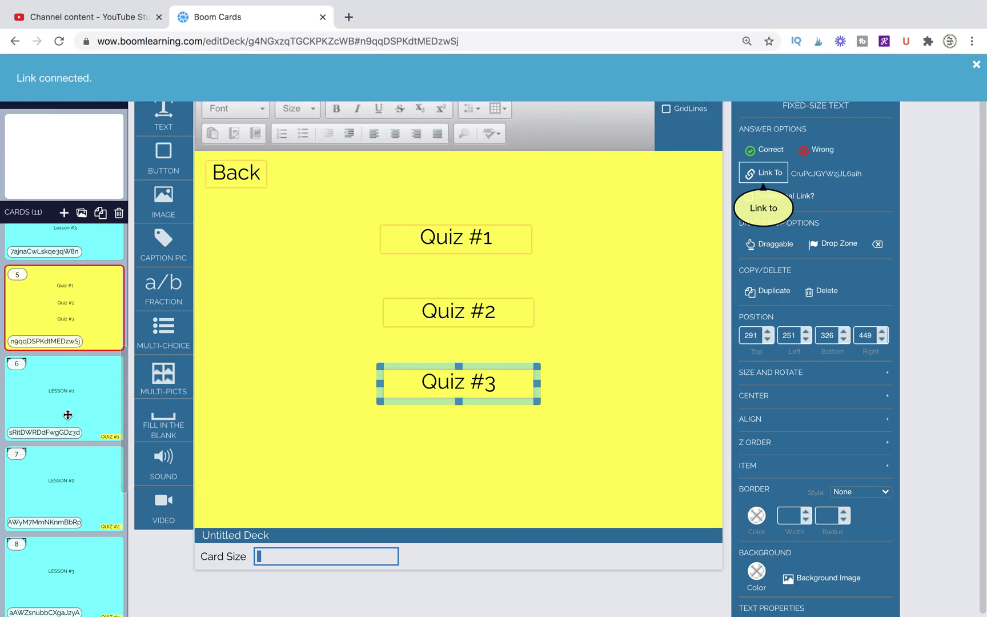
click(68, 415)
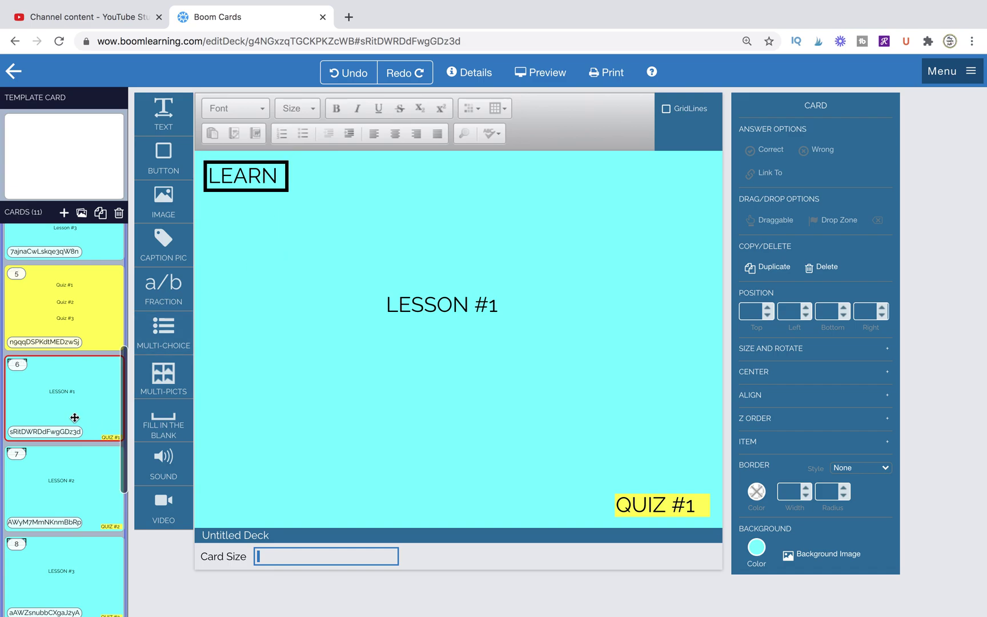
click(80, 314)
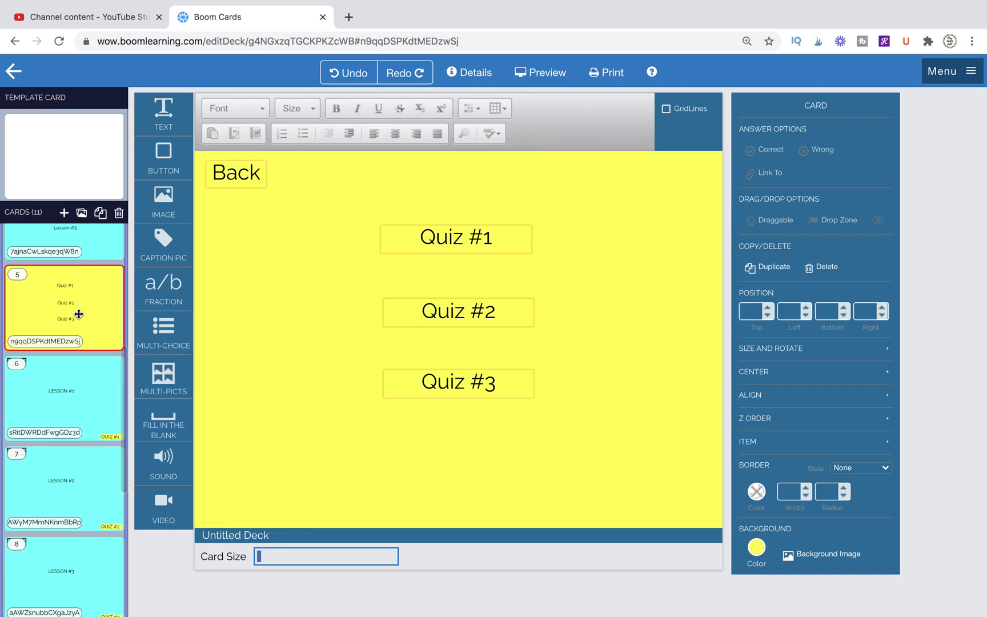
scroll(73, 343, up, 3)
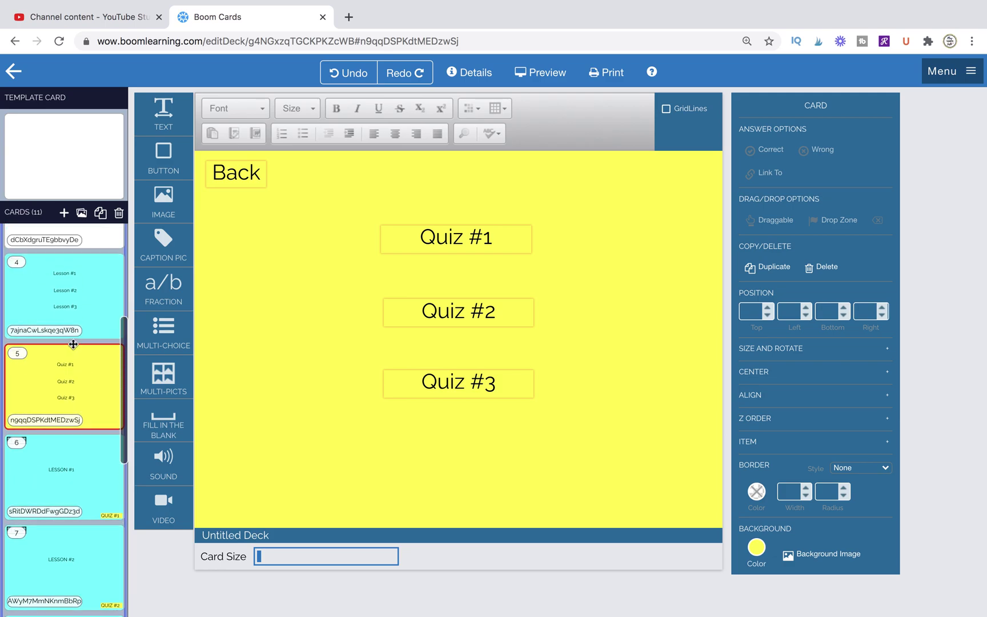
click(74, 347)
click(58, 427)
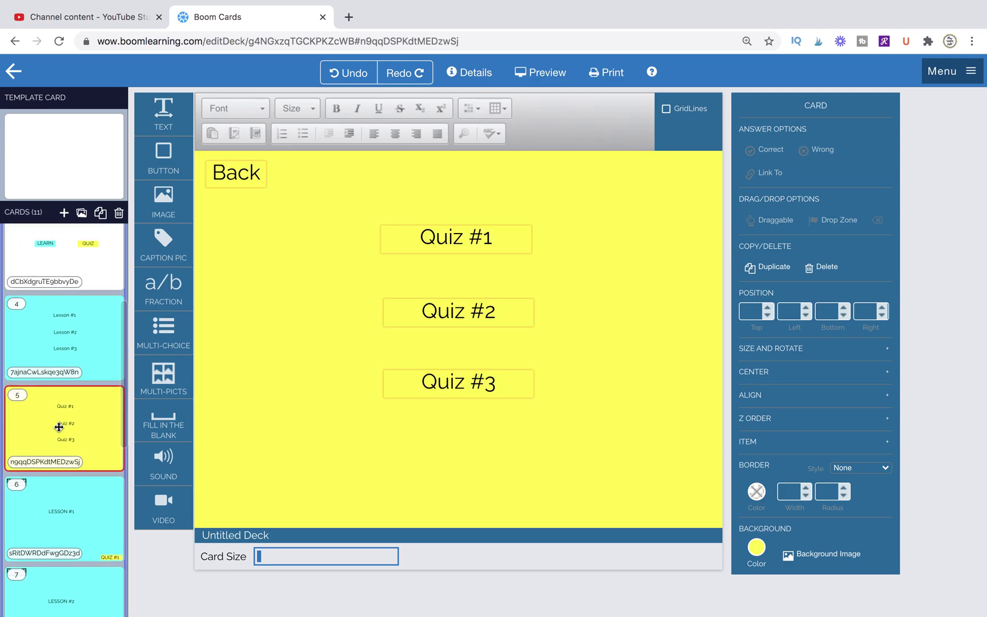
Link the "LEARN" box on the "LESSON #1" card to the lesson list card
click(54, 509)
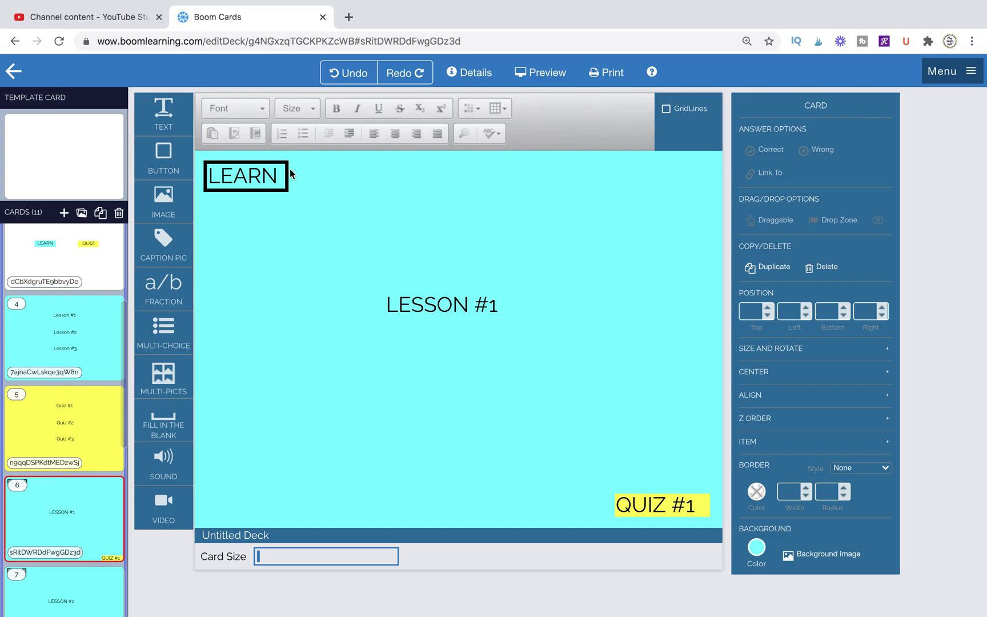
click(272, 175)
click(765, 173)
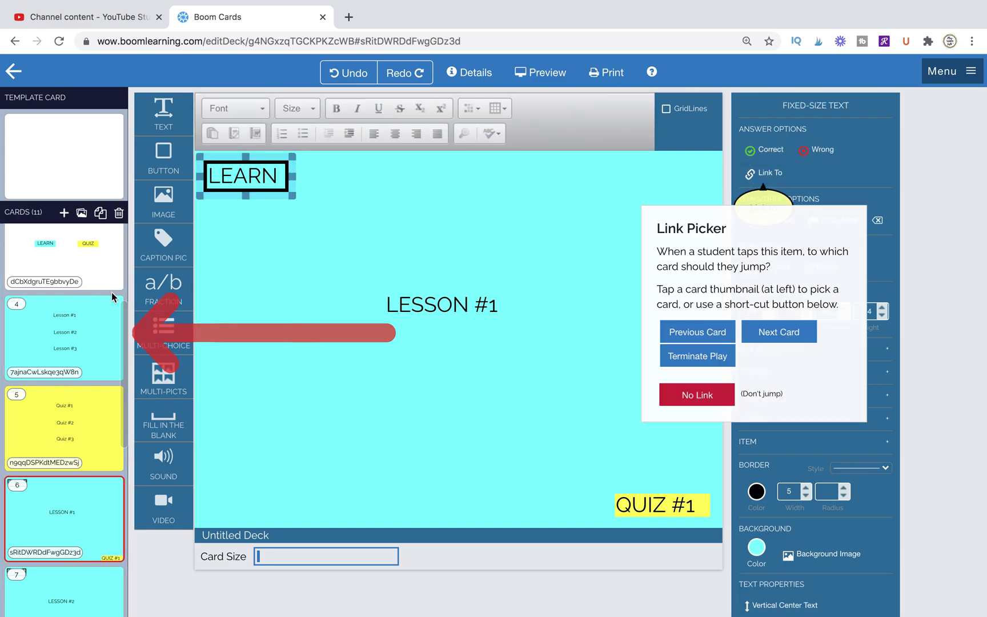
scroll(82, 297, up, 2)
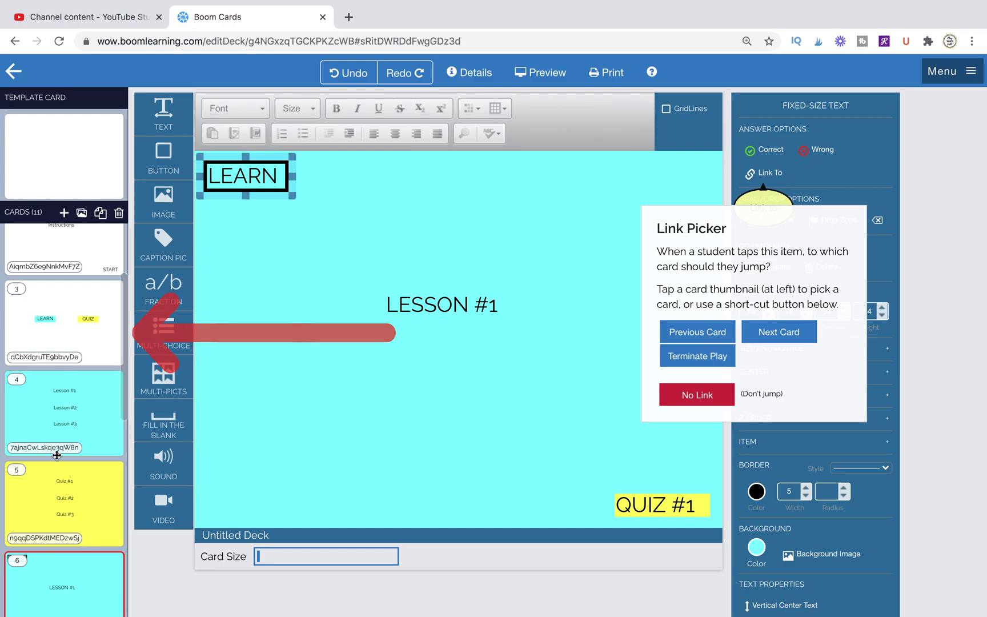
scroll(56, 455, down, 2)
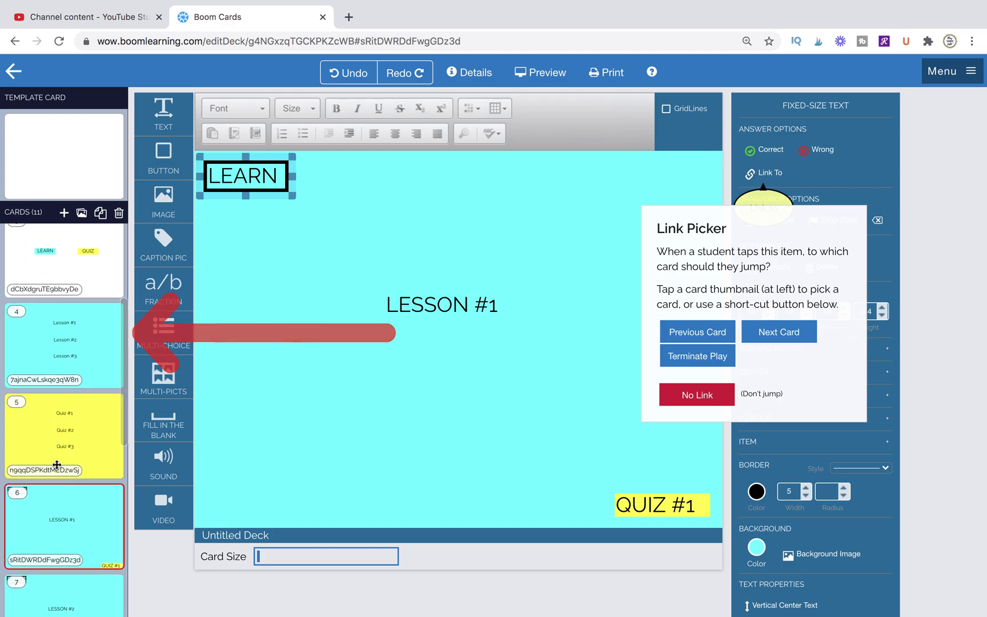
click(72, 348)
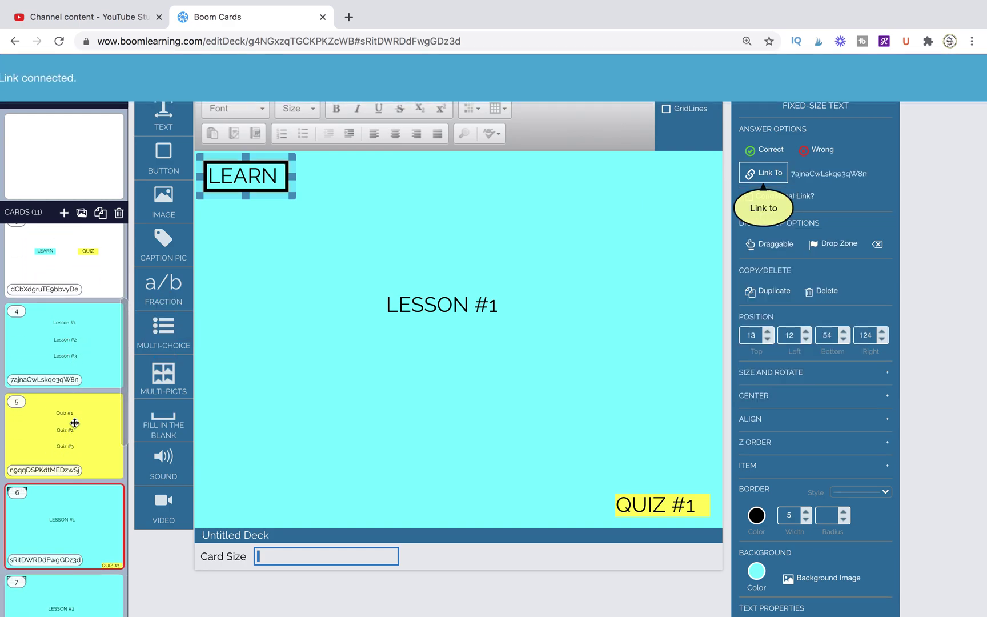
click(240, 240)
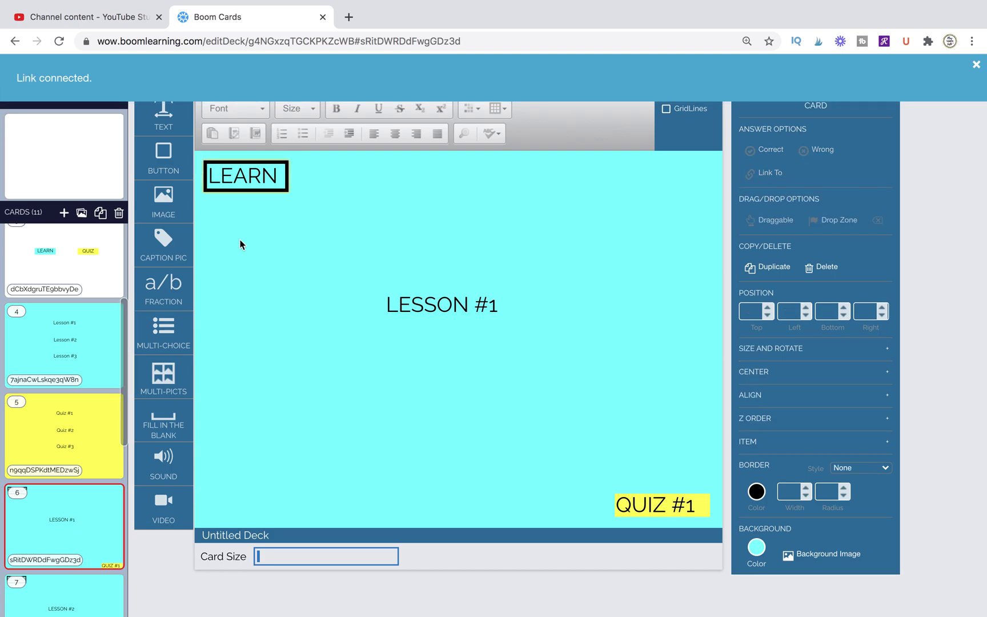
Link the "LEARN" box on the "LESSON #2" card to the lesson list card
scroll(69, 554, down, 6)
click(99, 476)
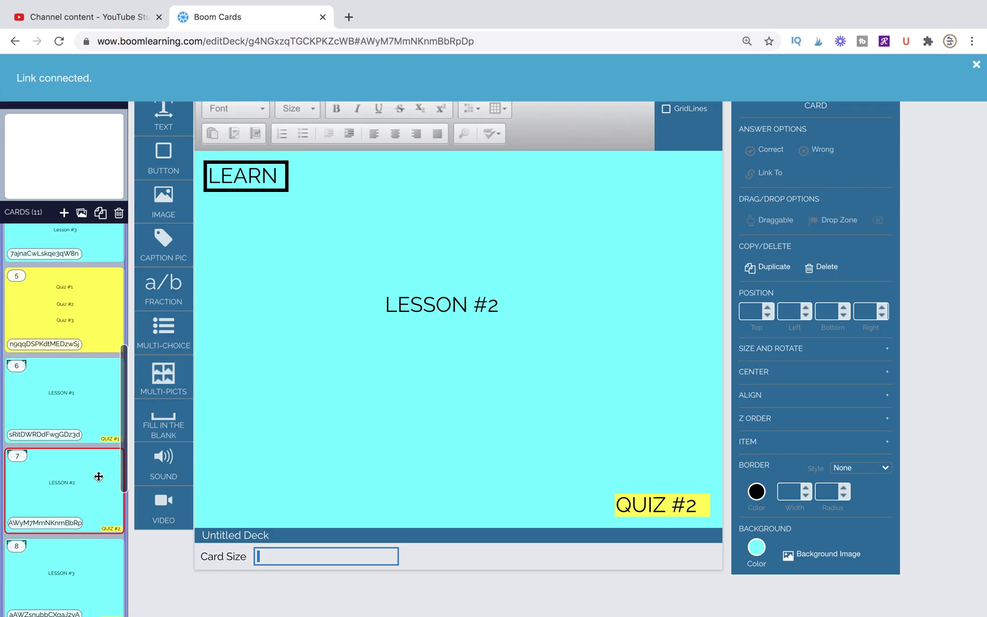
click(241, 194)
click(769, 172)
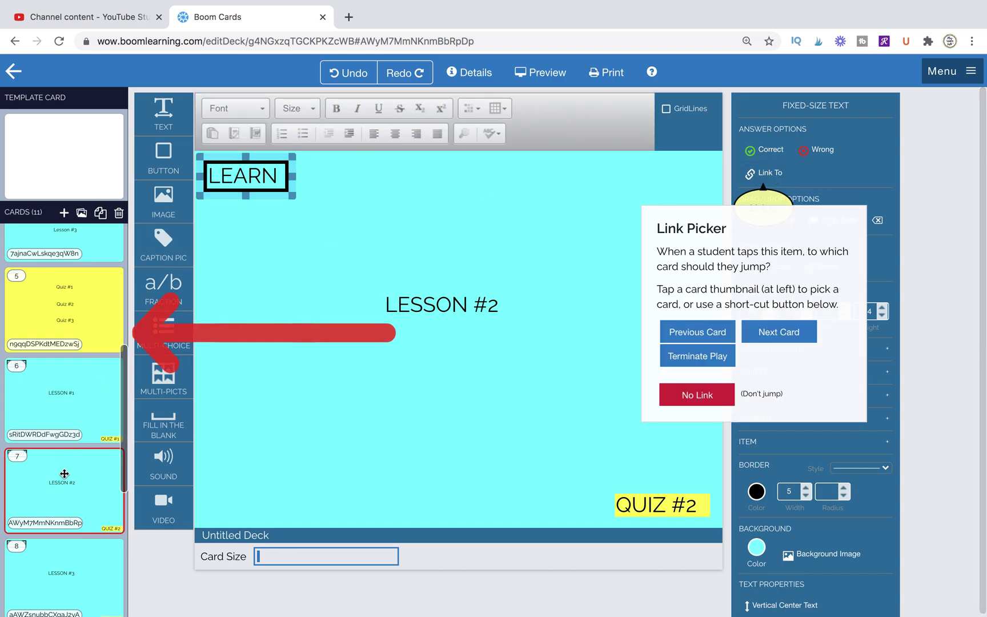
scroll(63, 468, up, 1)
scroll(64, 474, up, 4)
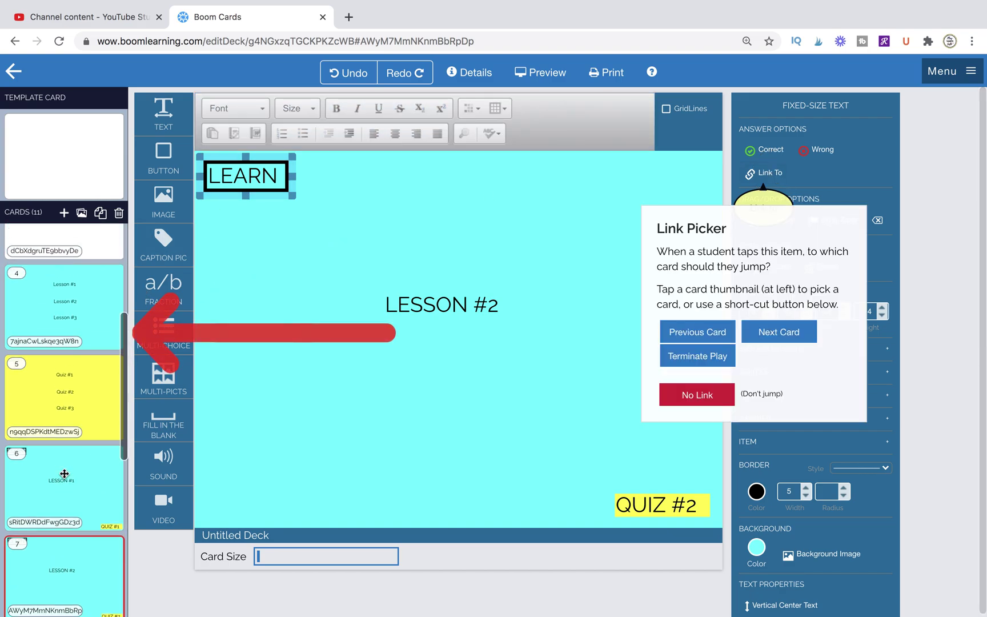
click(70, 323)
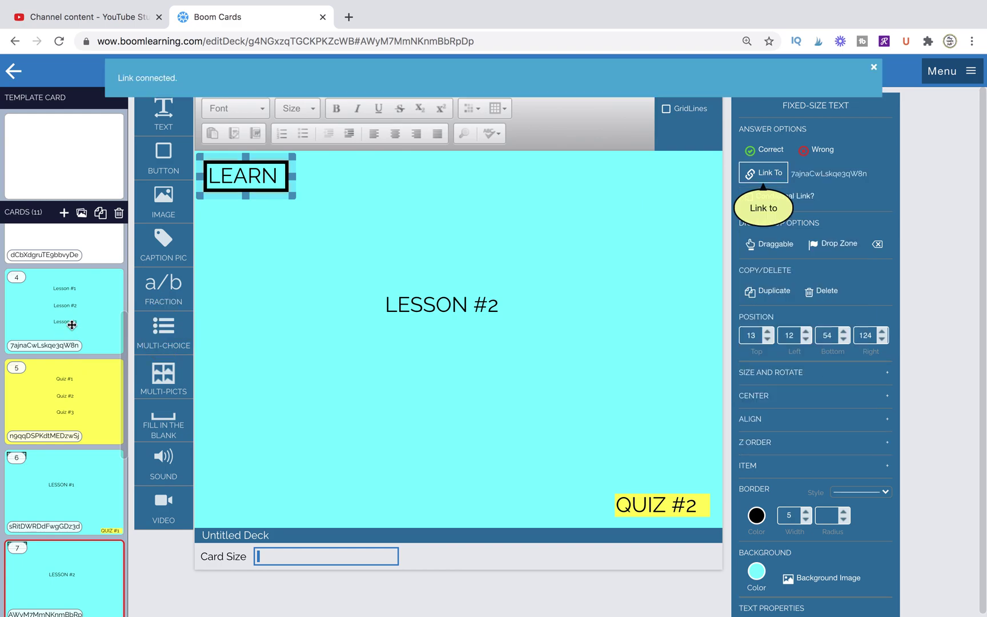
Link the "LEARN" box on the "LESSON #3" card to the lesson list card
scroll(85, 485, down, 9)
click(97, 505)
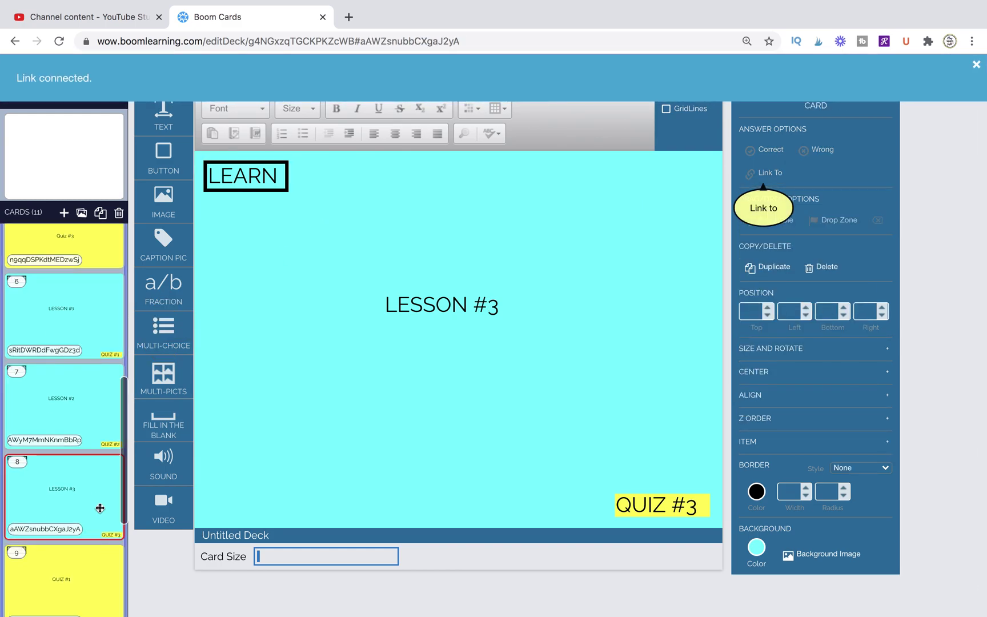
click(255, 187)
click(760, 175)
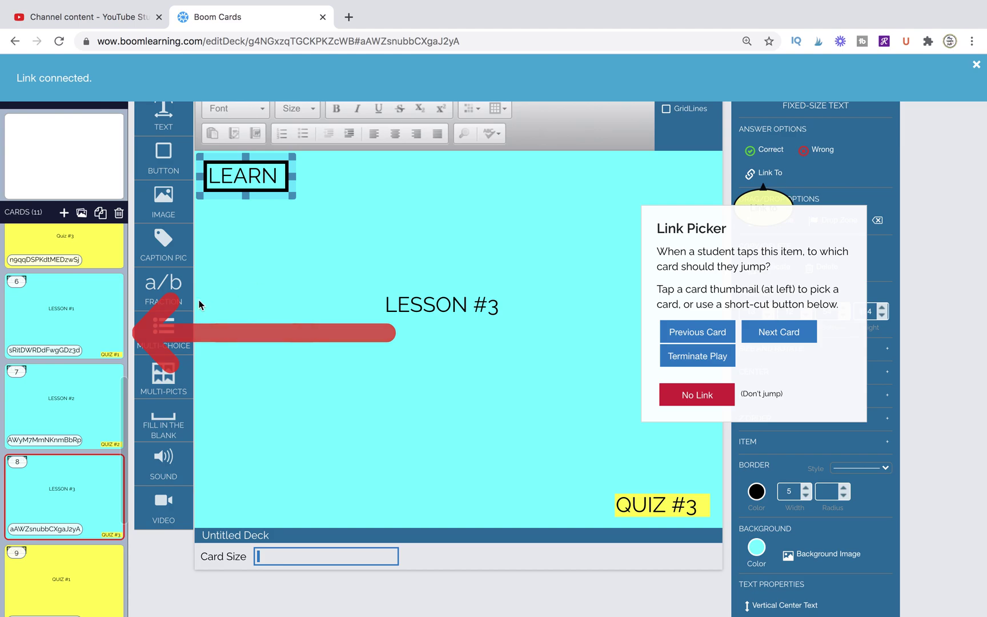
scroll(41, 346, up, 4)
click(40, 346)
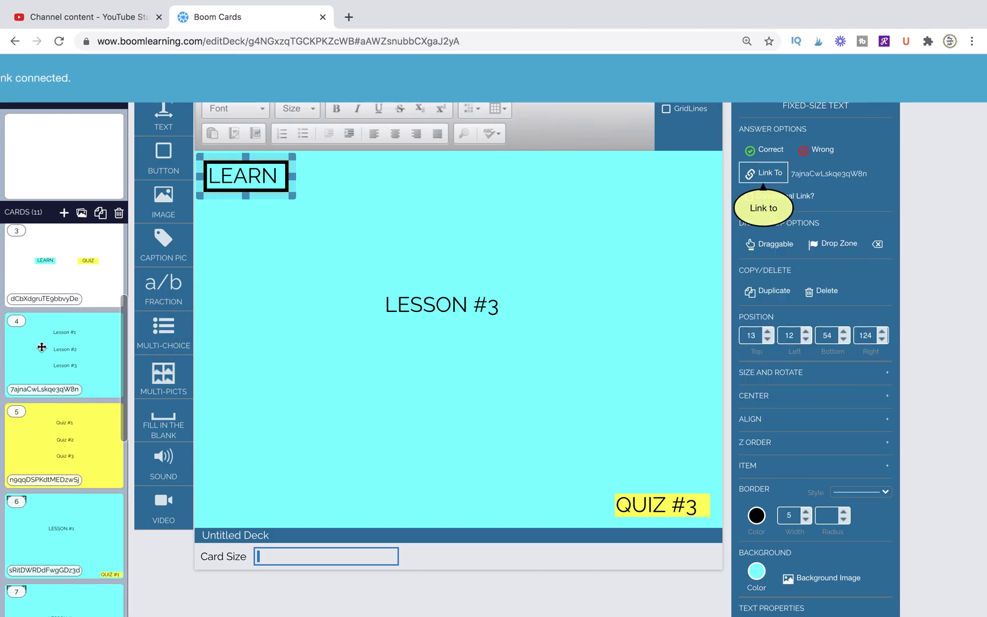
Link the yellow "QUIZ #1" box on the "LESSON #1" card to the "QUIZ #1" card
scroll(42, 429, down, 5)
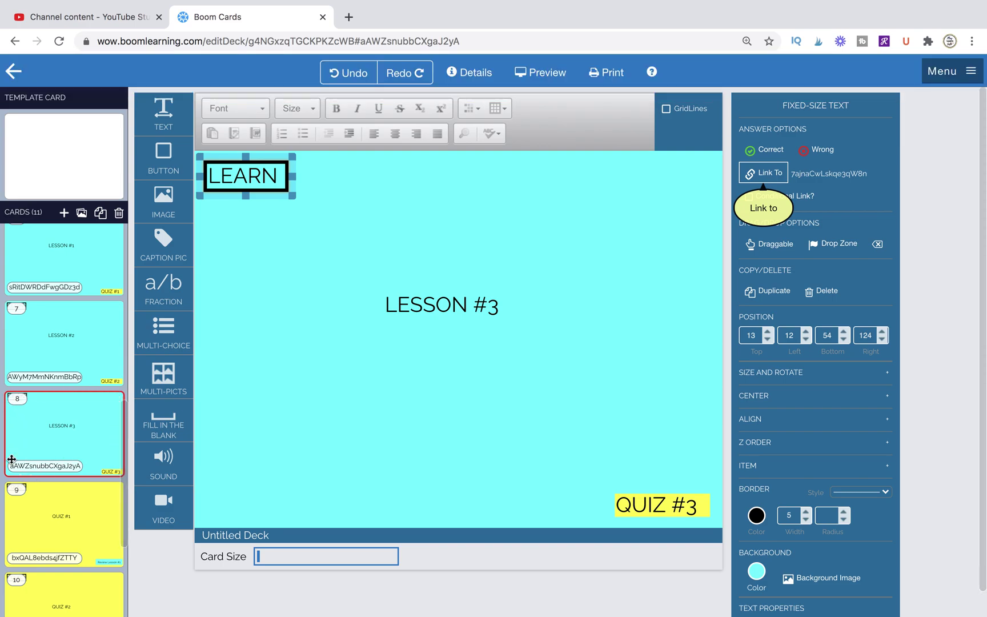
click(55, 441)
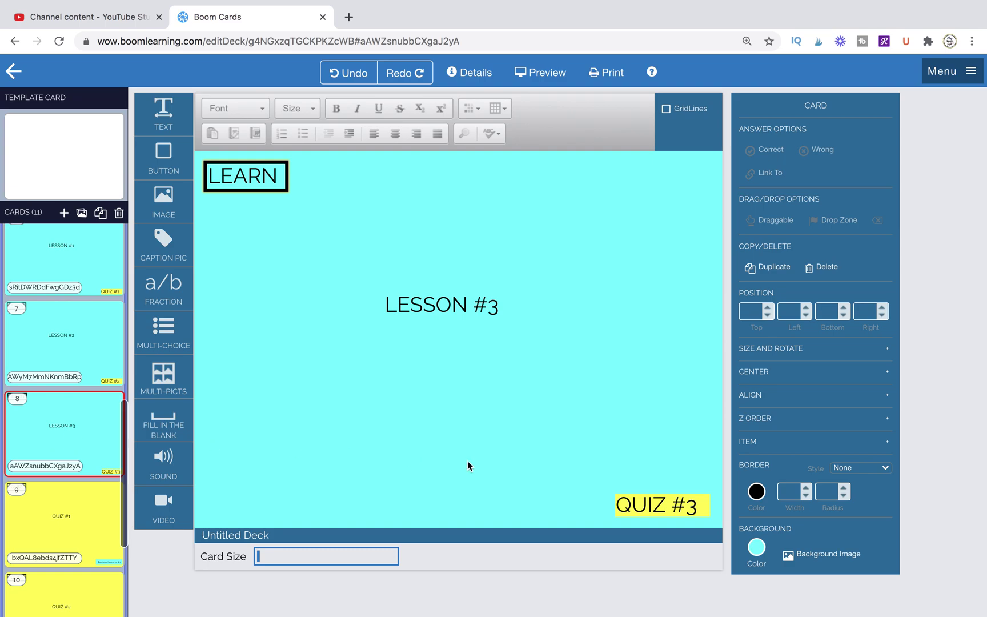
click(95, 360)
click(95, 261)
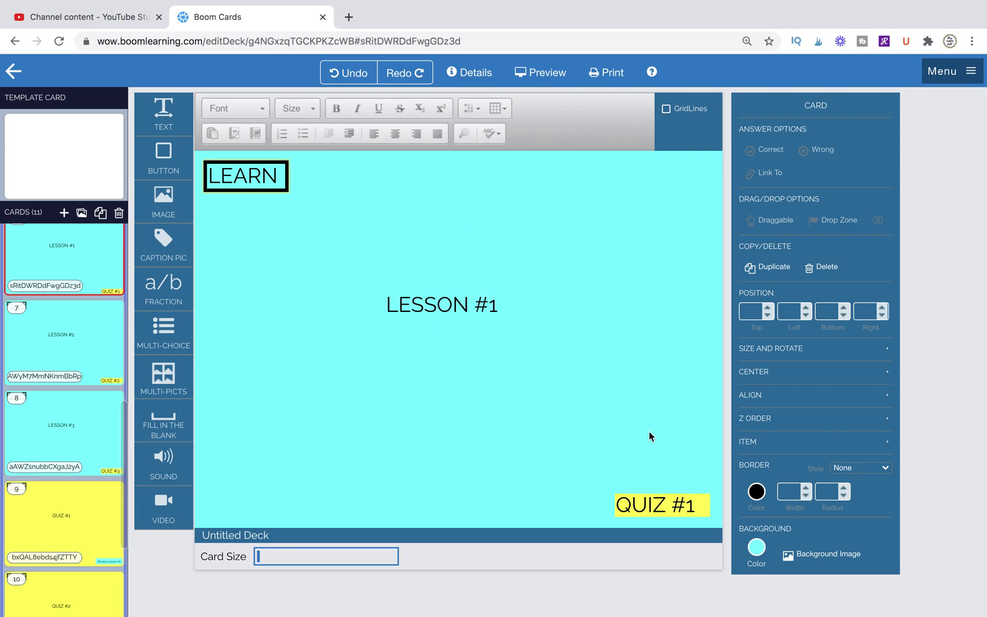
click(644, 503)
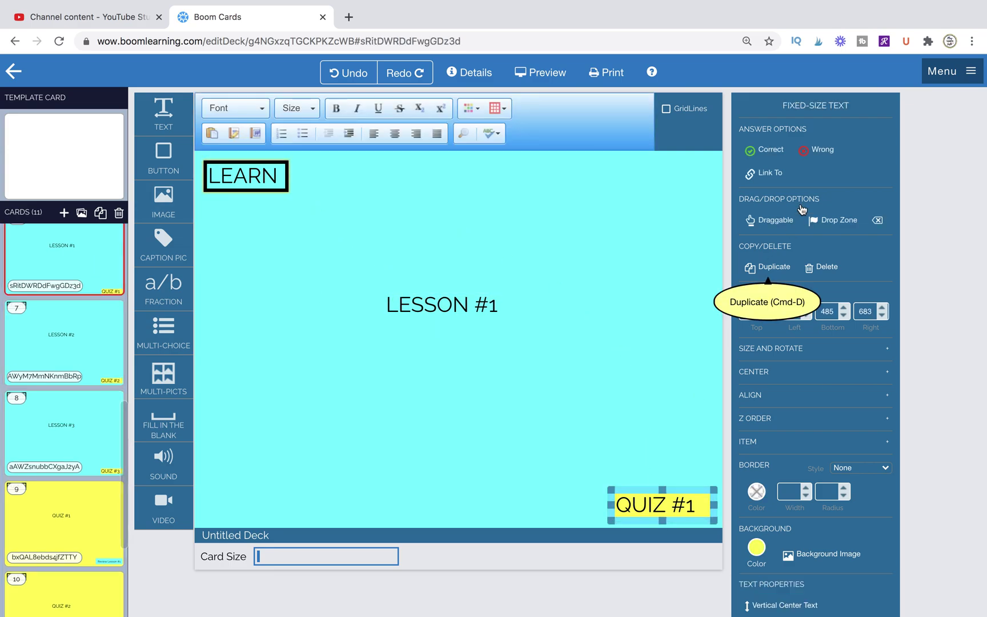
click(766, 173)
click(56, 517)
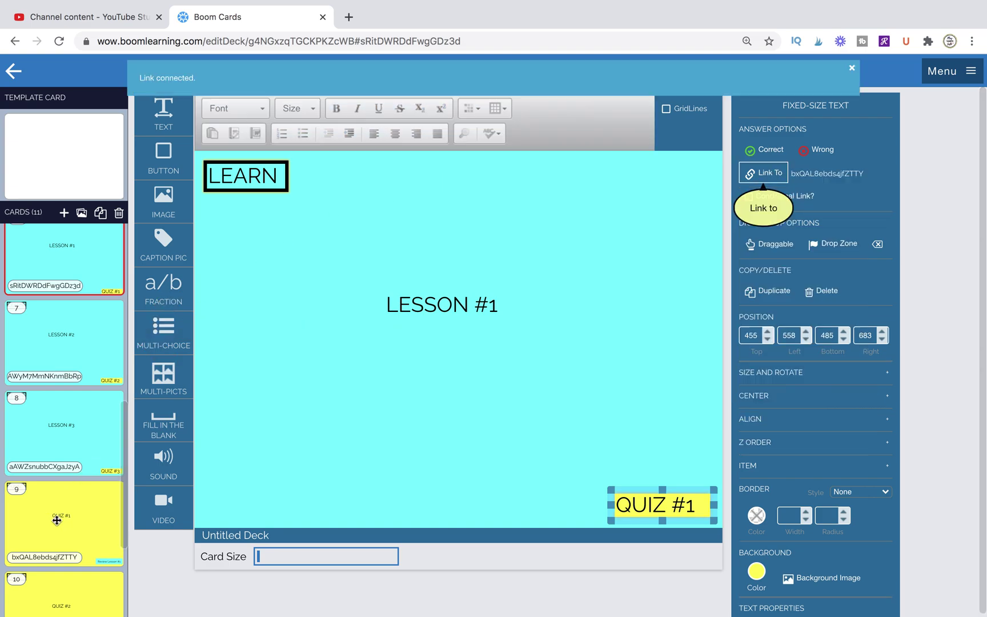
Link the yellow "QUIZ #2" box on the "LESSON #2" card to the "QUIZ #2" card
click(65, 328)
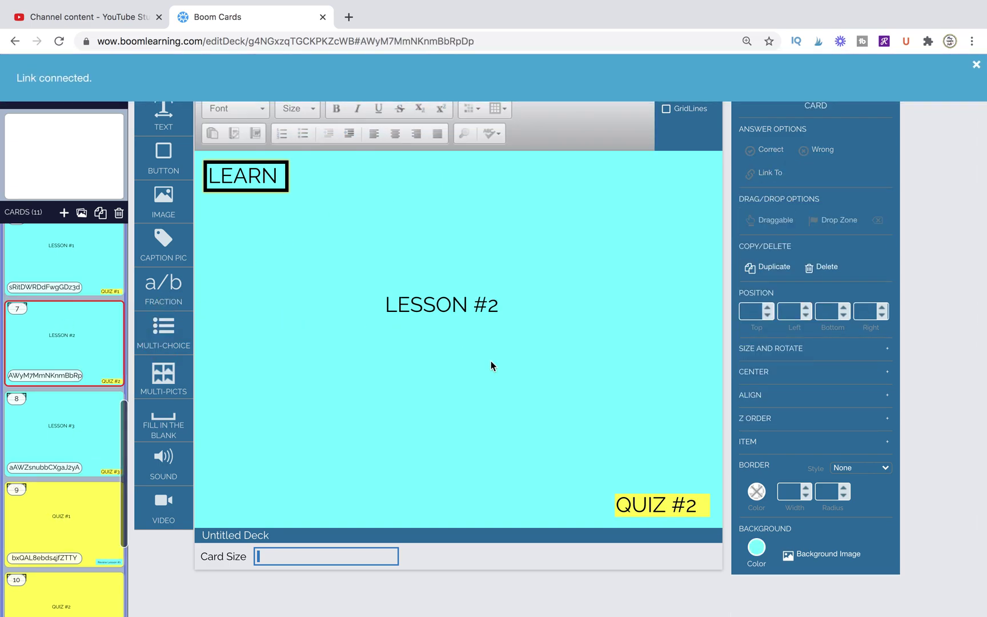
click(657, 504)
click(766, 173)
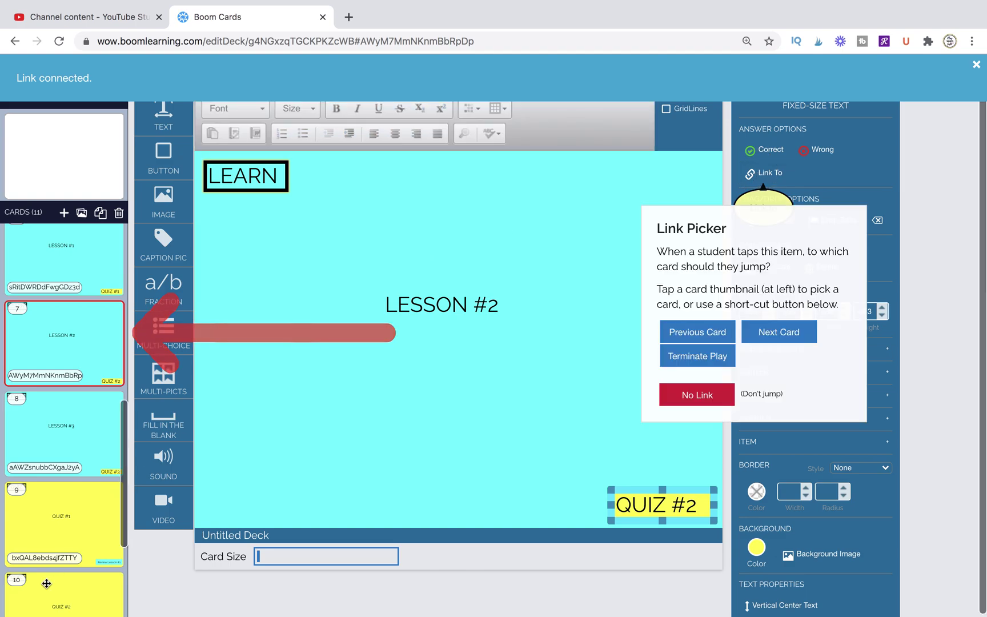
click(88, 597)
Link the yellow "QUIZ #3" box on the "LESSON #3" card to the "QUIZ #3" card
click(87, 432)
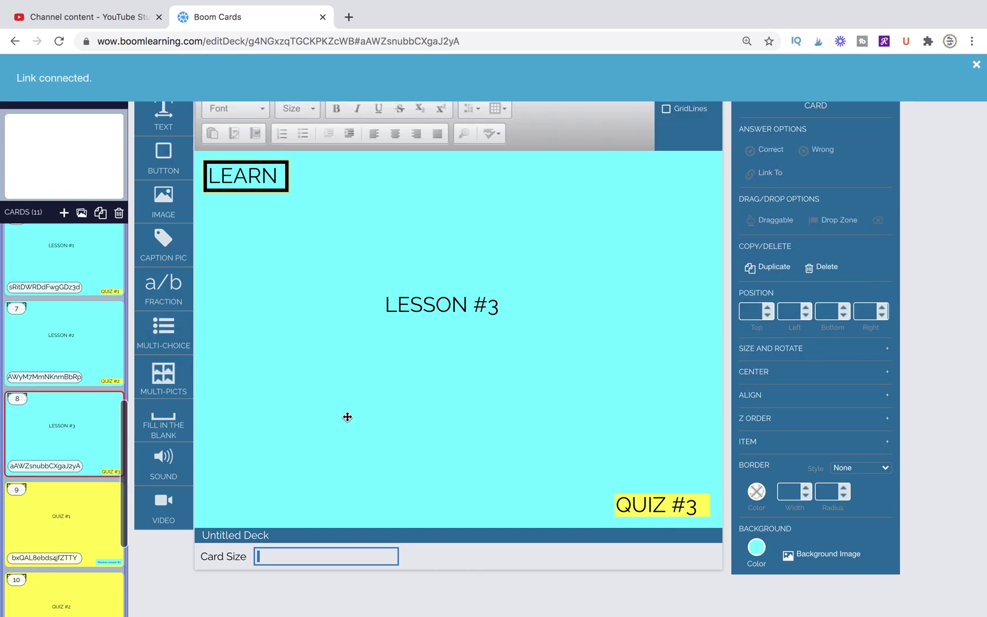
click(669, 498)
click(766, 172)
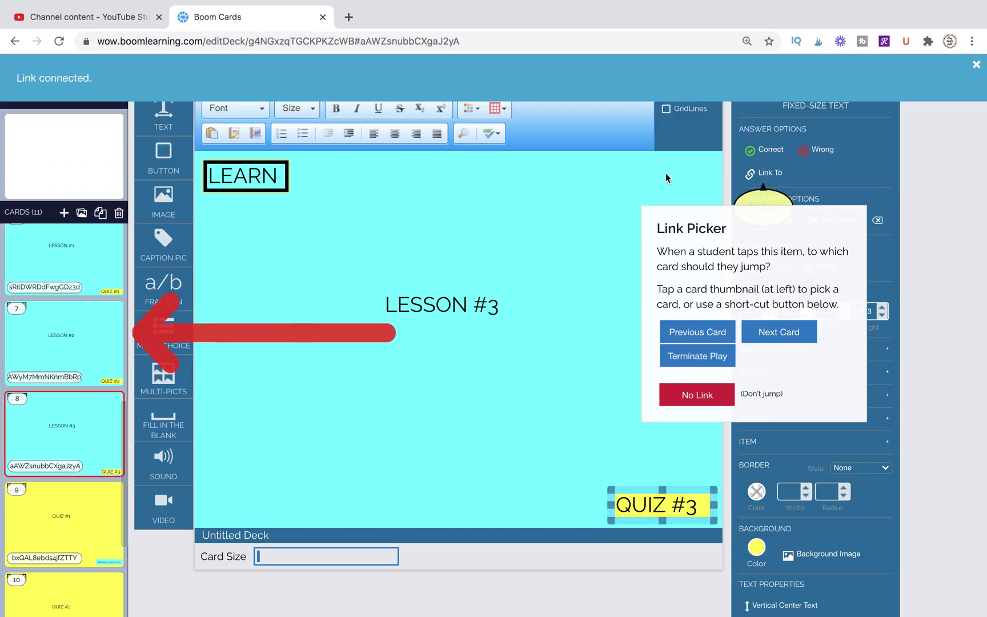
scroll(108, 486, down, 3)
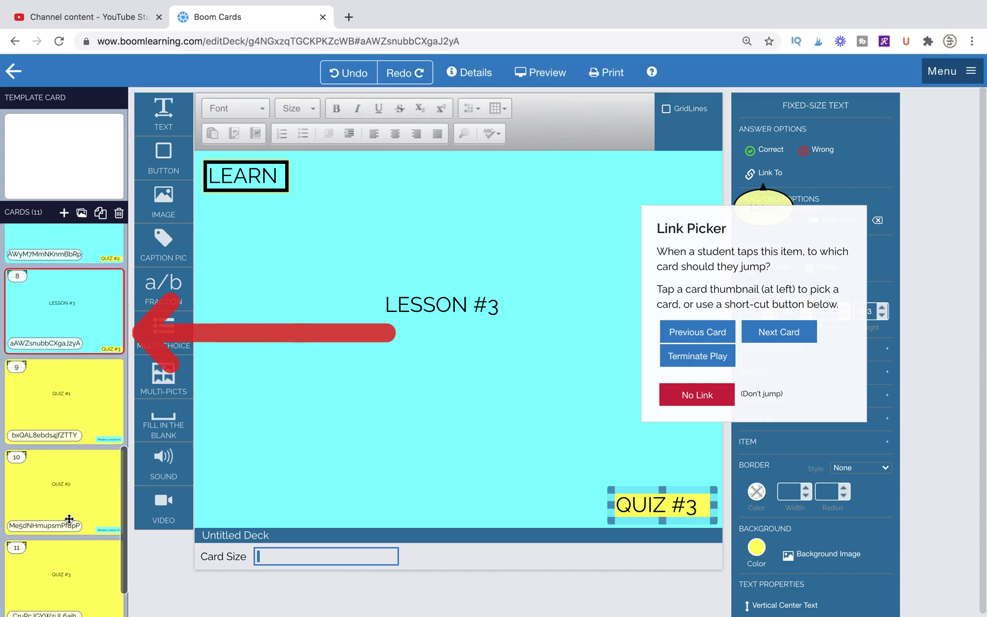
click(75, 568)
Check the link target of the yellow "QUIZ #1" box on the "LESSON #1" card
scroll(70, 401, up, 6)
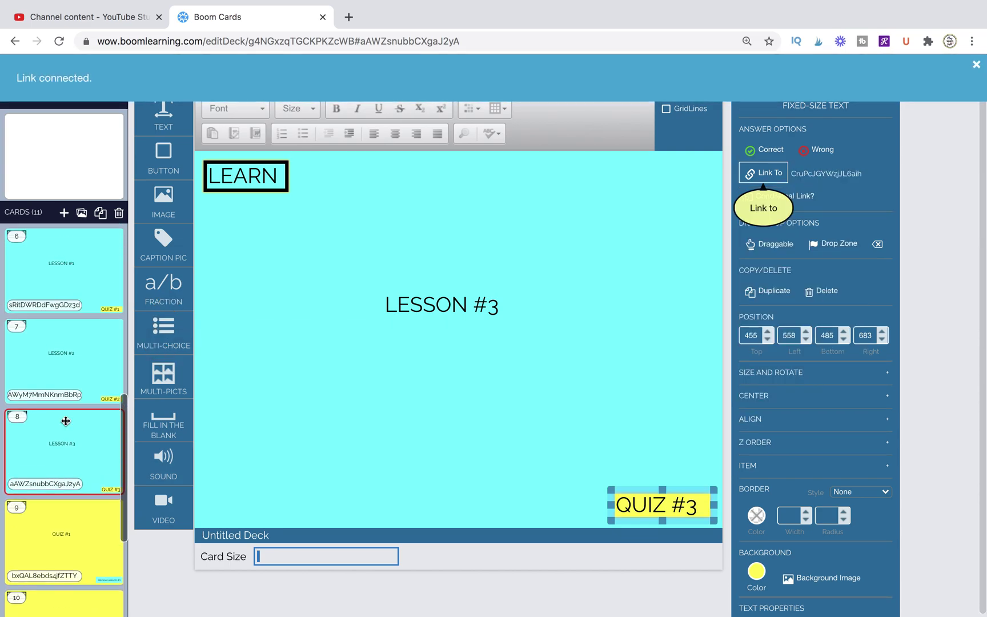
click(69, 401)
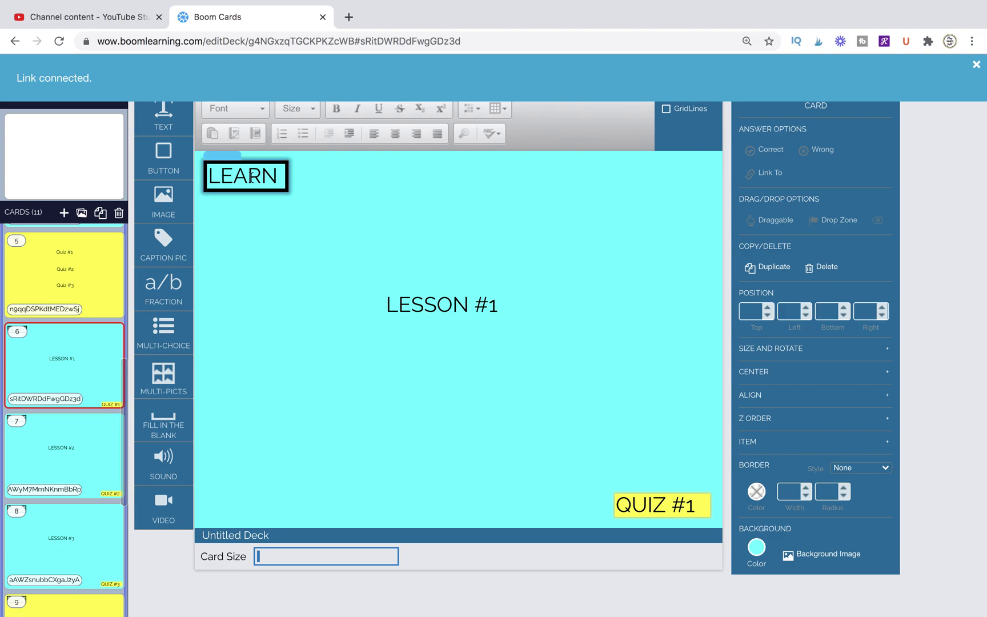
click(663, 511)
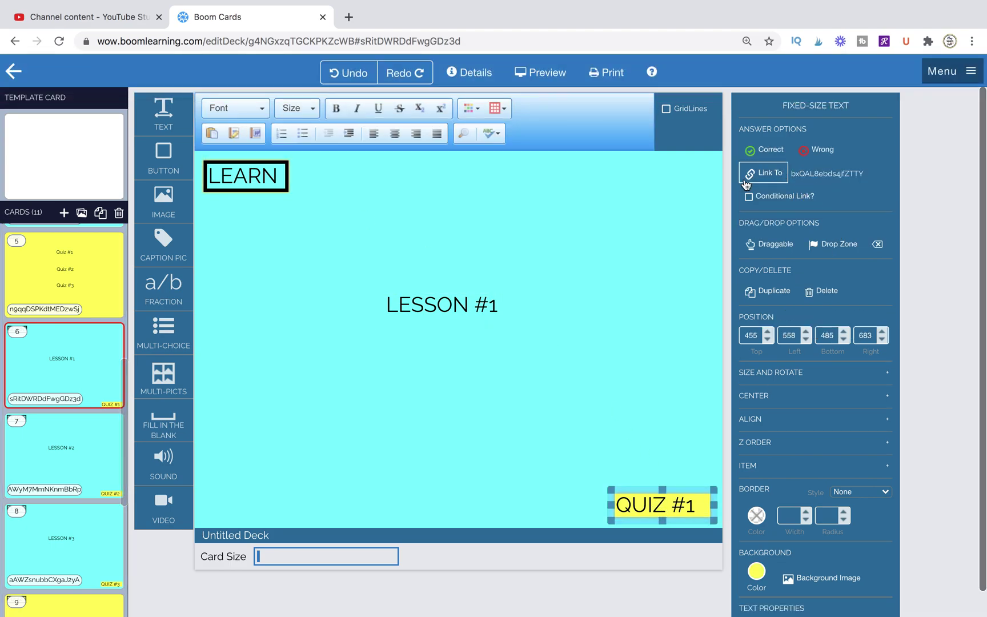
Link the bordered "QUIZ" box on the "QUIZ #1" card to the quiz list card
scroll(63, 491, down, 3)
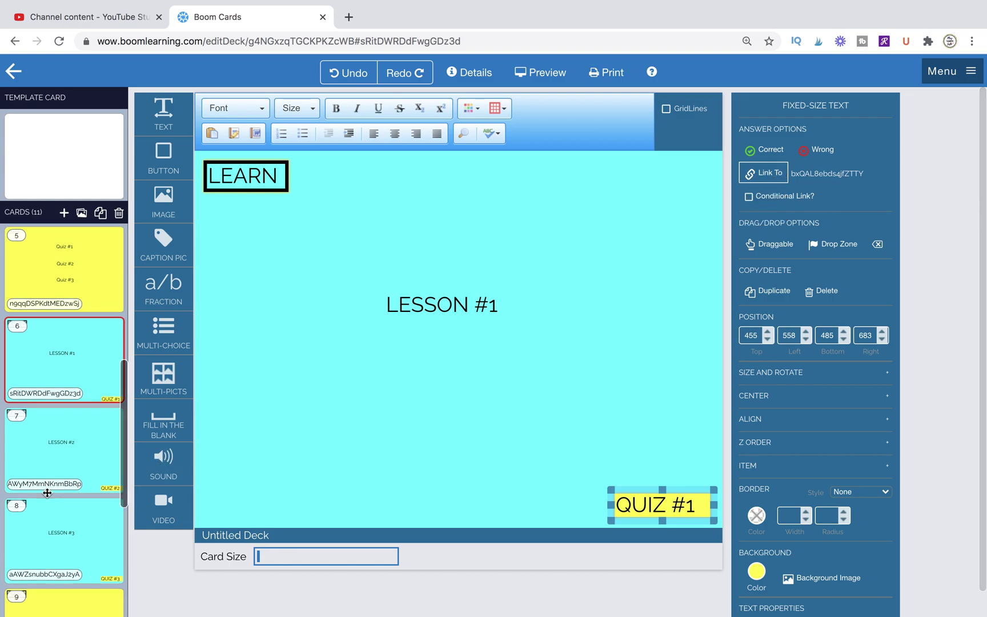
click(53, 514)
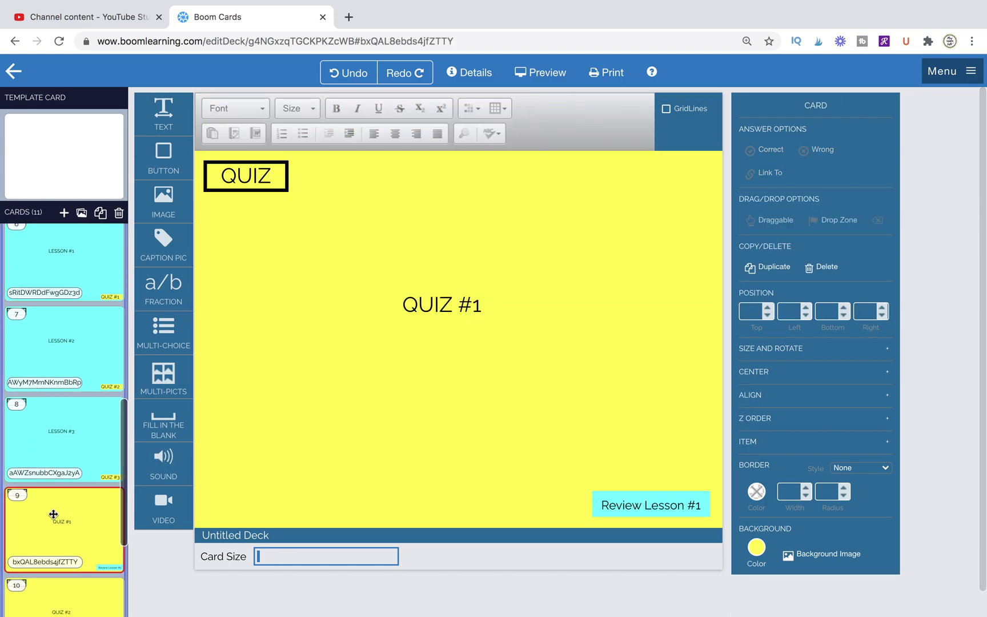
click(278, 184)
click(769, 173)
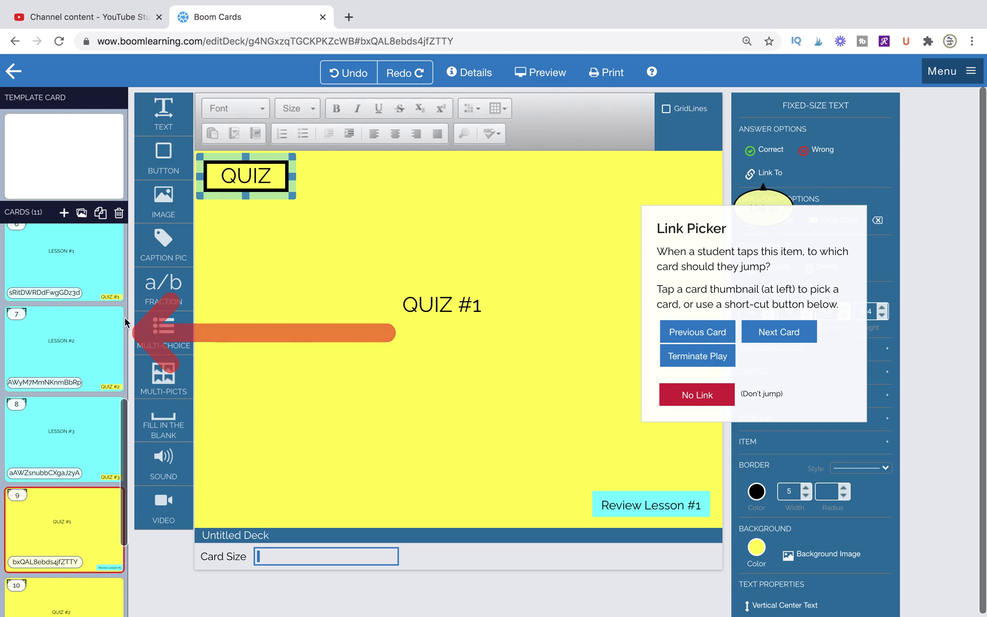
scroll(40, 309, up, 3)
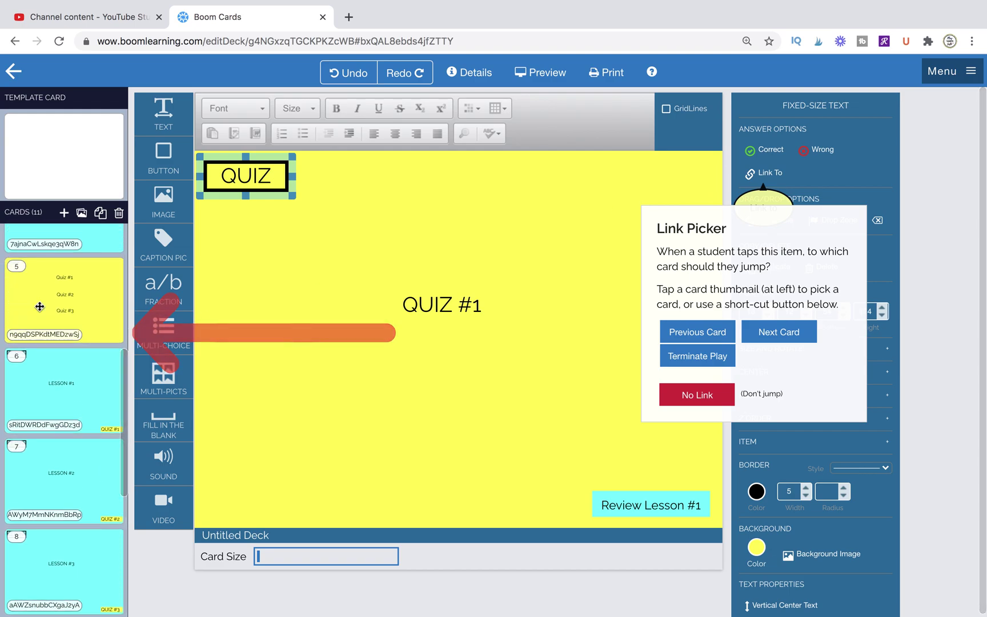
click(40, 307)
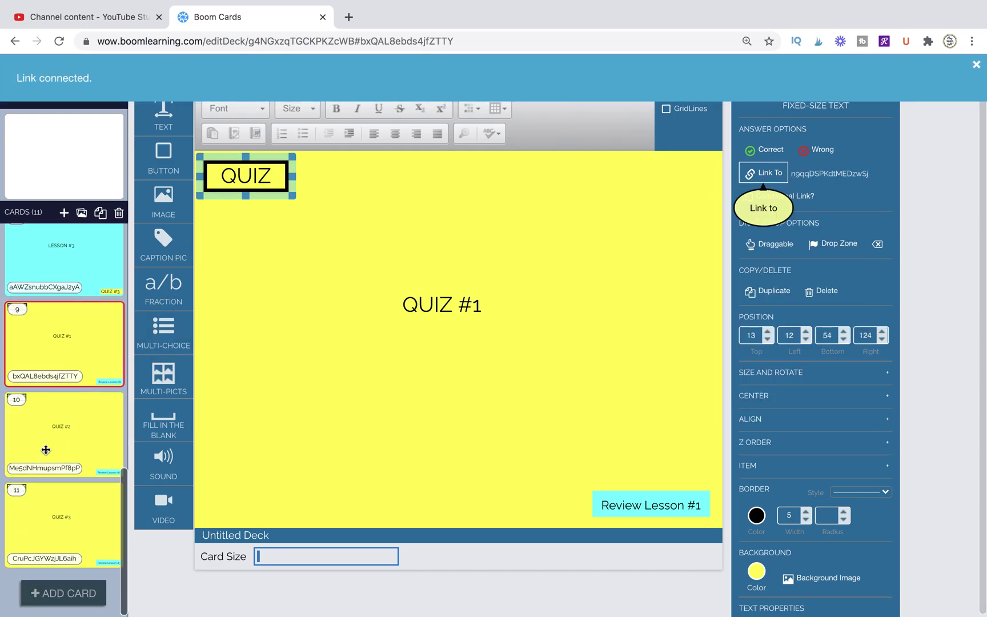
Link the bordered "QUIZ" box on the "QUIZ #2" card to the quiz list card
click(46, 449)
click(244, 198)
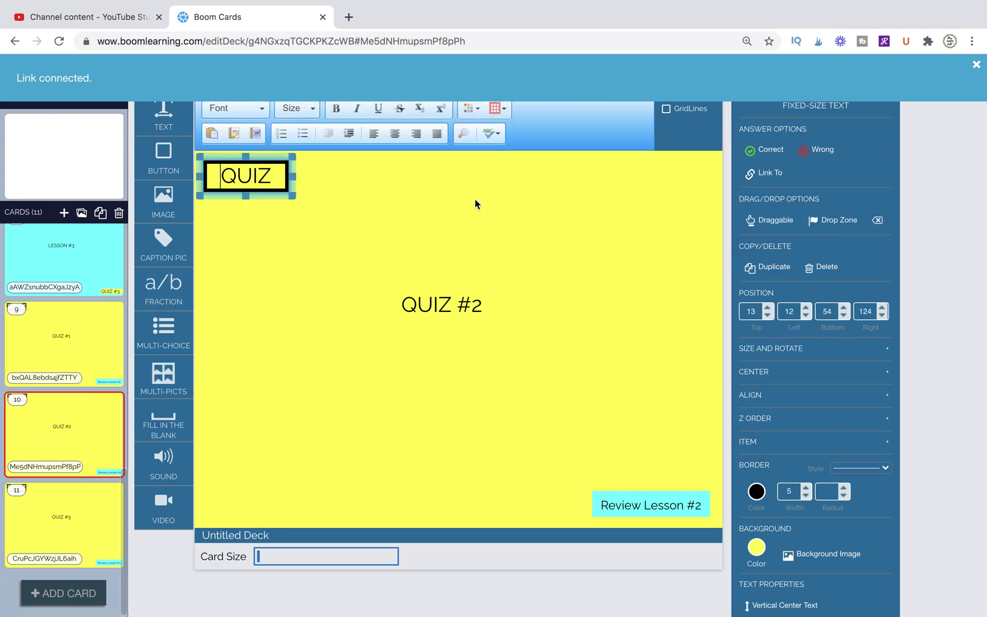
click(781, 173)
scroll(70, 334, up, 5)
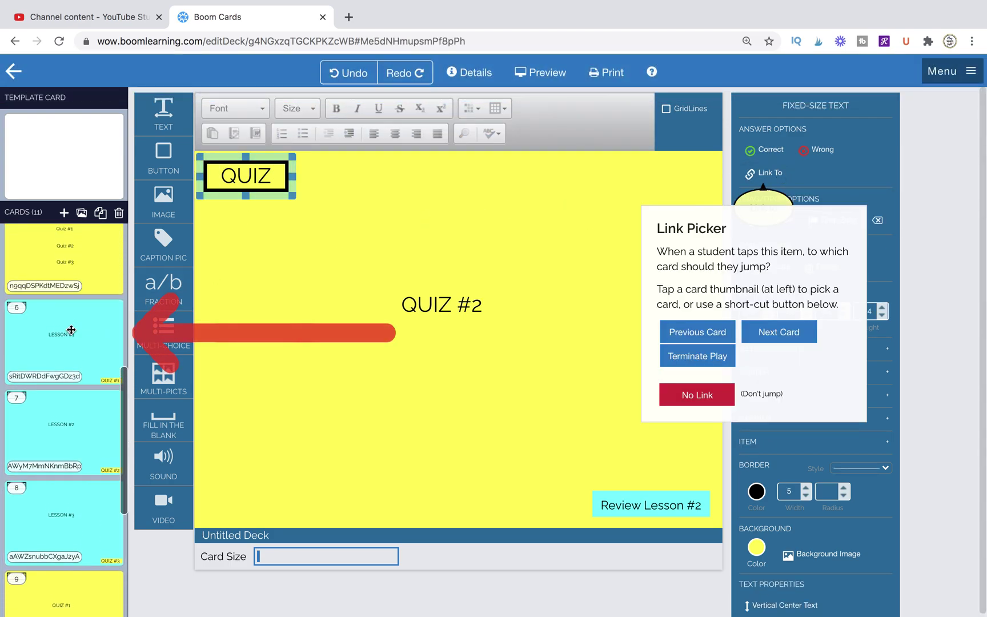
click(90, 258)
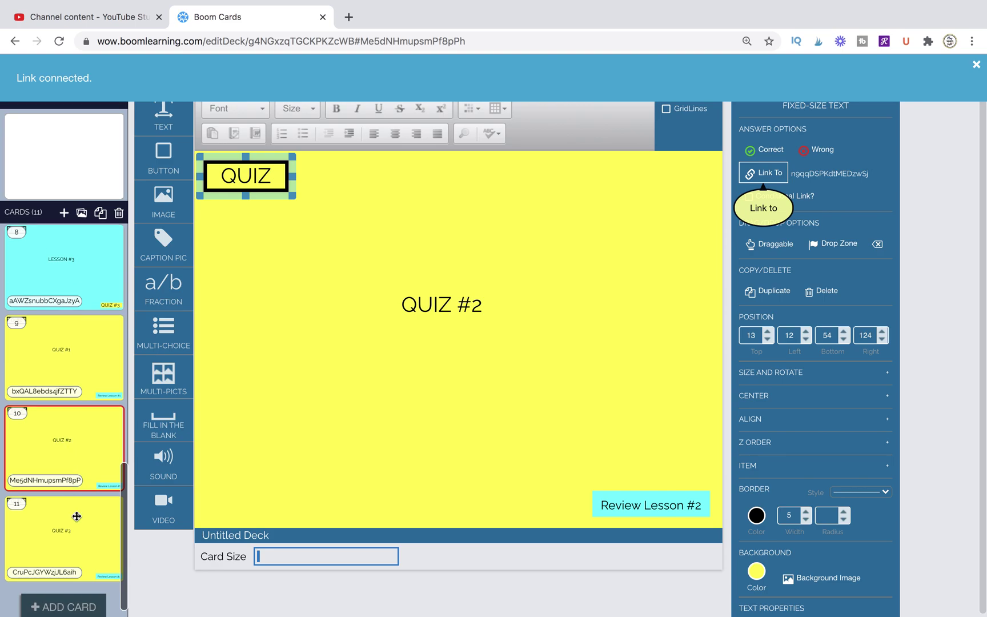
Link the bordered "QUIZ" box on the "QUIZ #3" card to the quiz list card
click(76, 517)
click(246, 176)
click(763, 173)
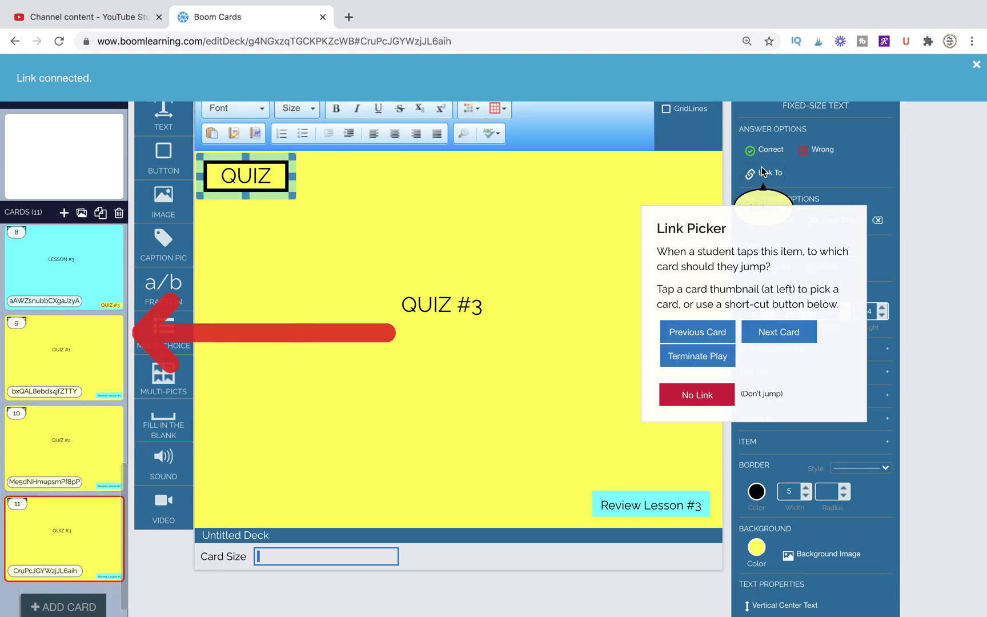
scroll(104, 268, up, 5)
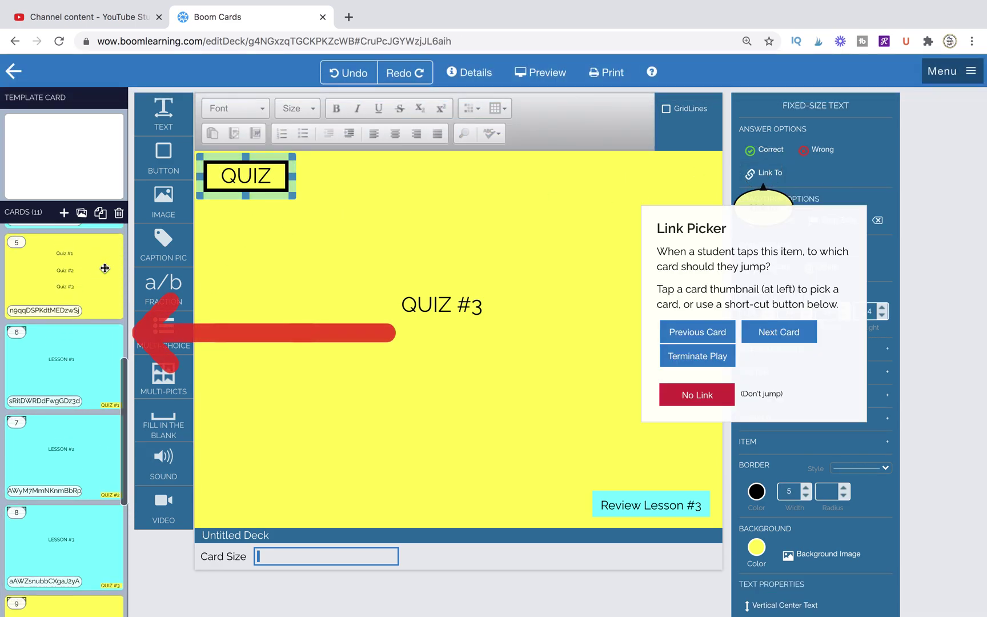
click(104, 268)
Link the "Review Lesson #1" box on the "QUIZ #1" card to the "LESSON #1" card
scroll(79, 432, down, 3)
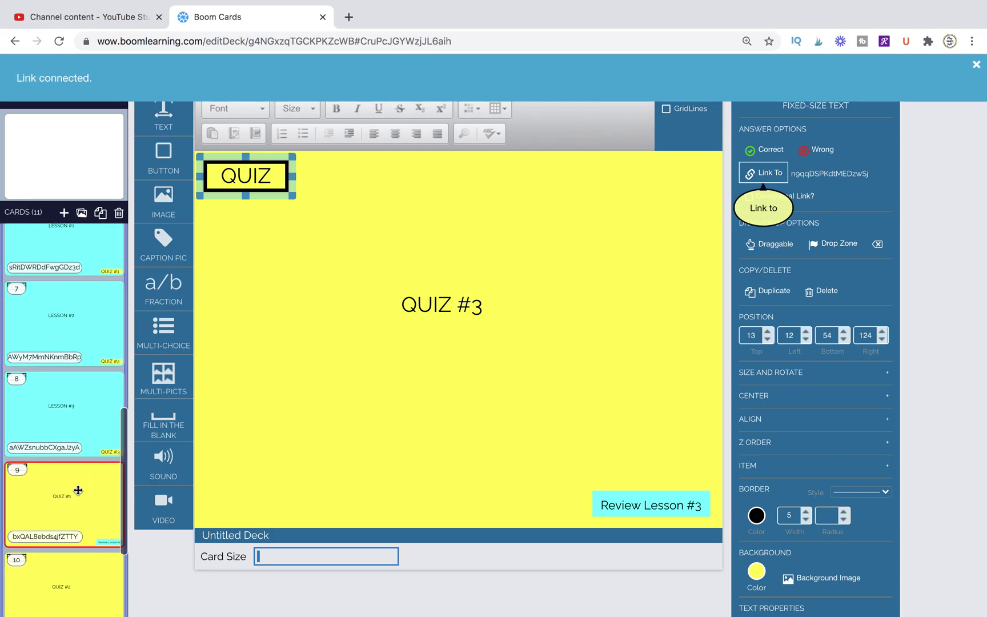
click(77, 490)
click(666, 490)
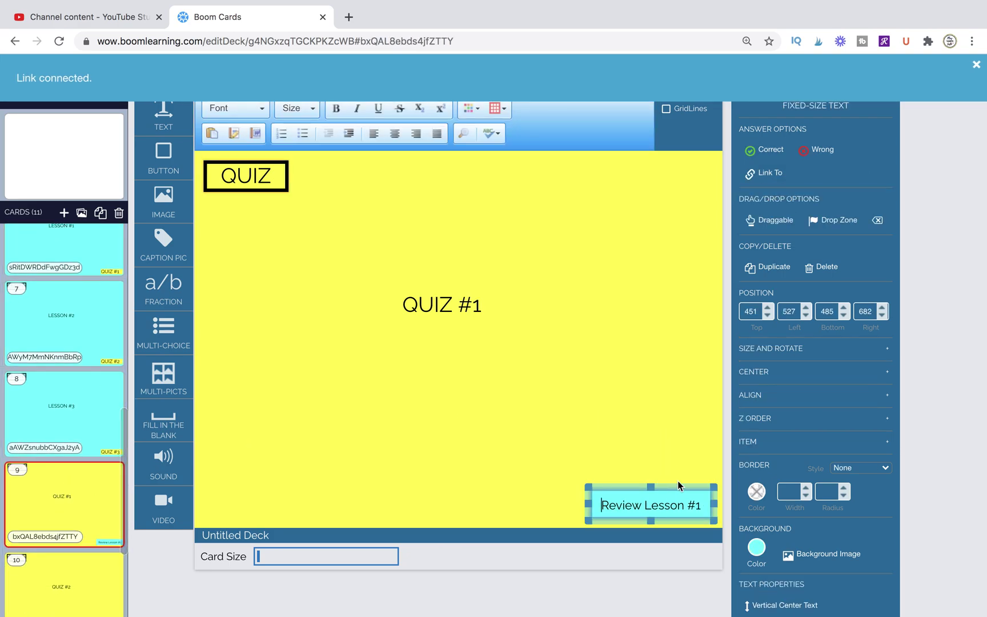
click(761, 173)
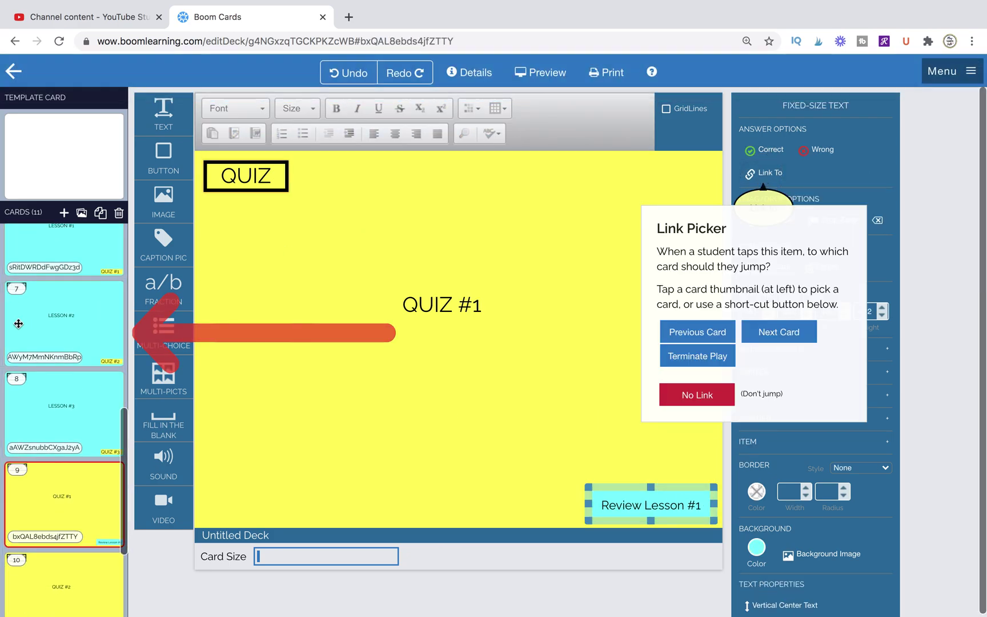
click(64, 249)
Link the "Review Lesson #2" box on the "QUIZ #2" card to the "LESSON #2" card
scroll(60, 526, down, 2)
click(63, 508)
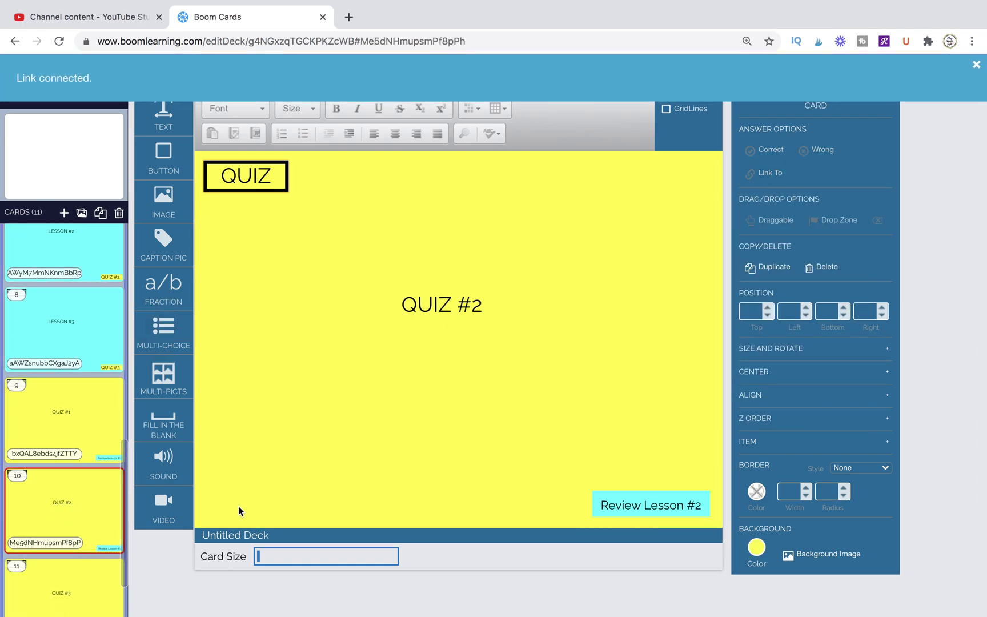
click(645, 508)
click(771, 184)
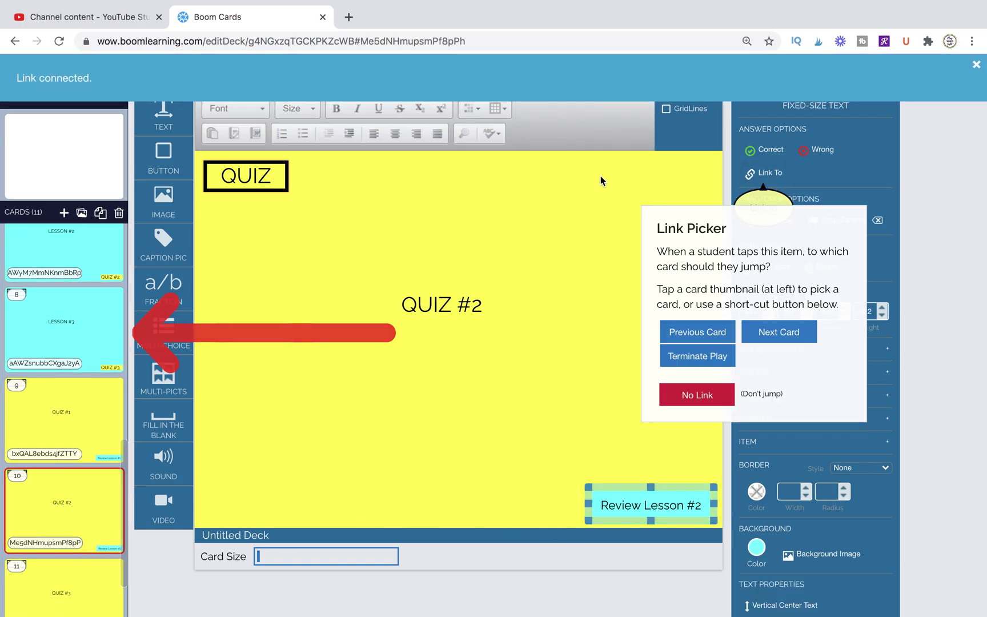
click(80, 250)
Link the "Review Lesson #3" box on the "QUIZ #3" card to the "LESSON #3" card
click(88, 579)
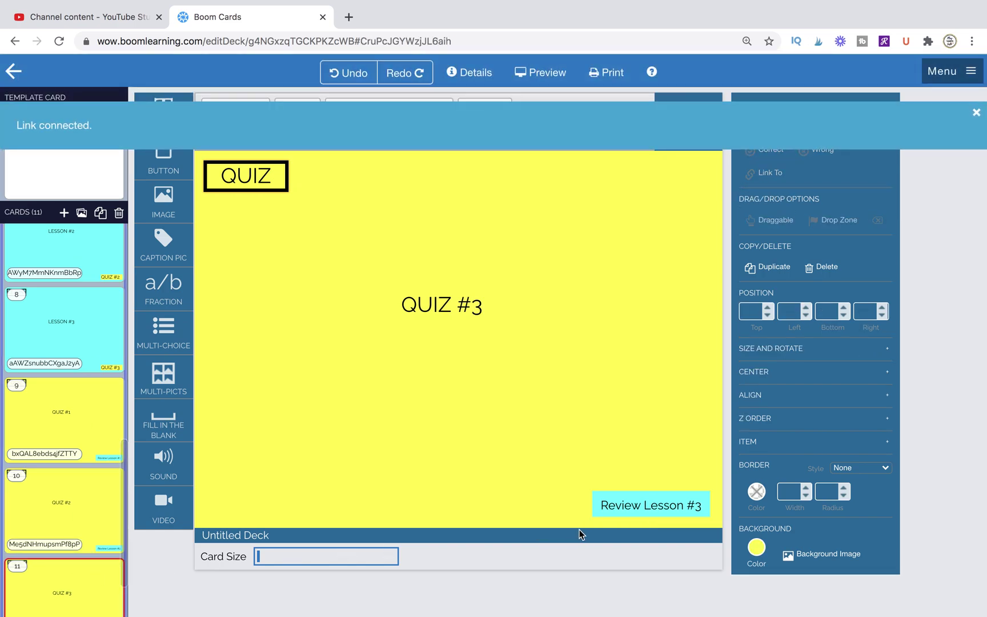
click(647, 504)
click(769, 182)
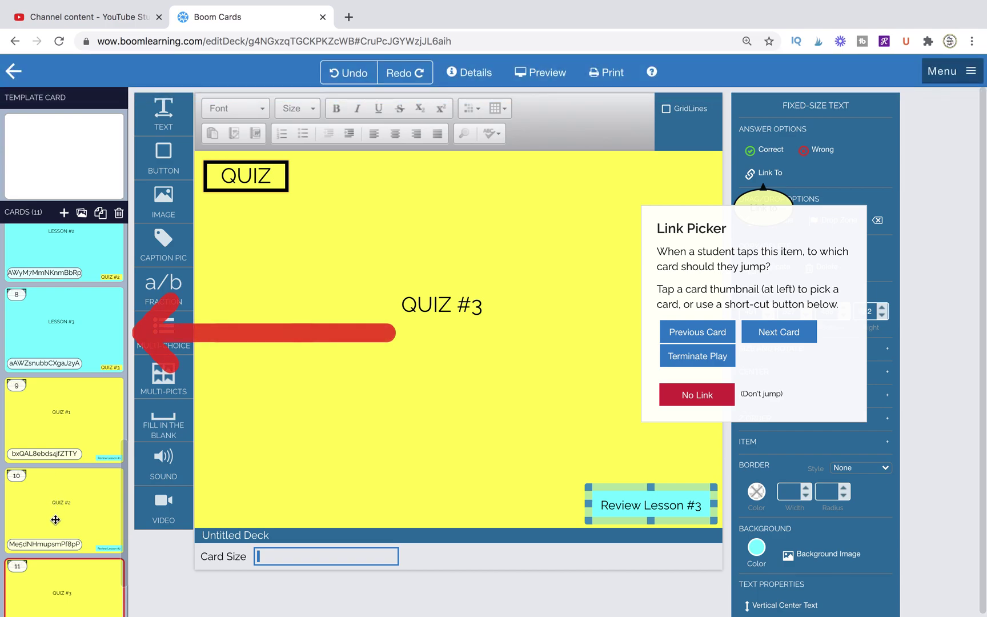
click(71, 335)
Add an "I'm finished!" text box just above the "Review Lesson #3" box on the "QUIZ #3" card
scroll(45, 503, down, 3)
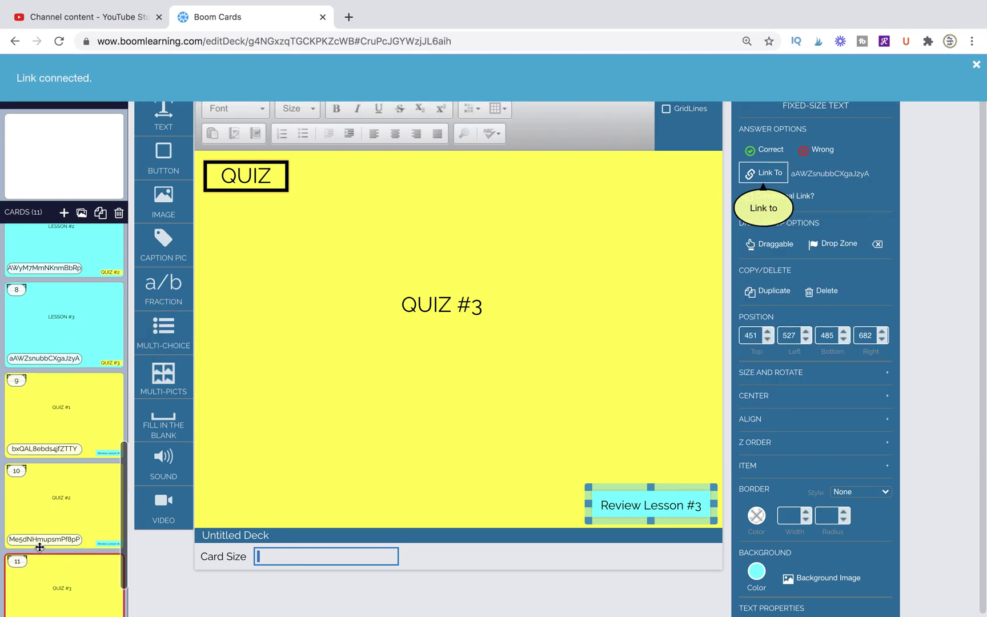
click(60, 529)
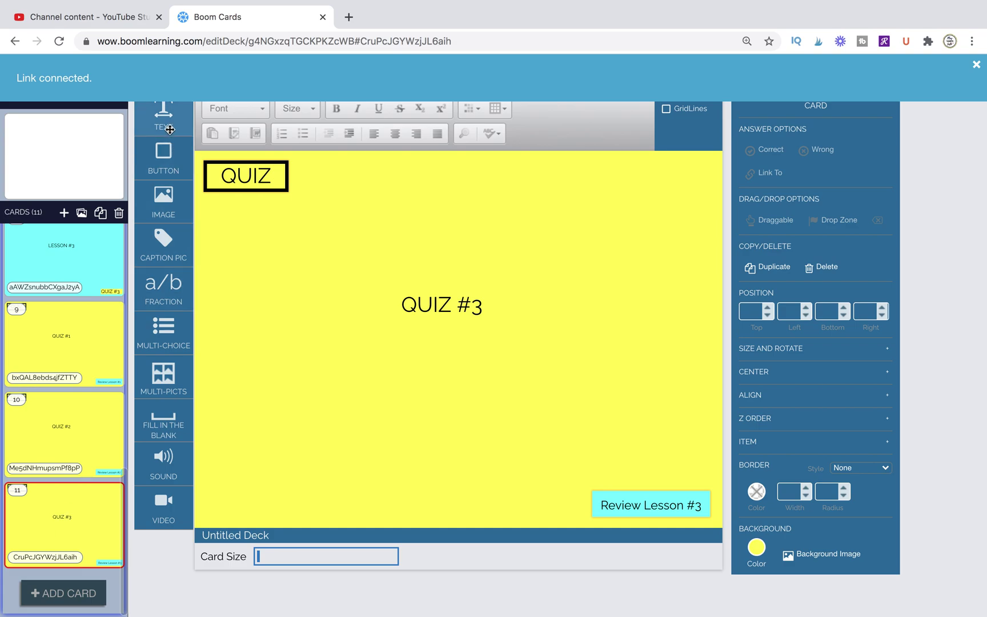
drag(164, 117, 456, 475)
click(507, 461)
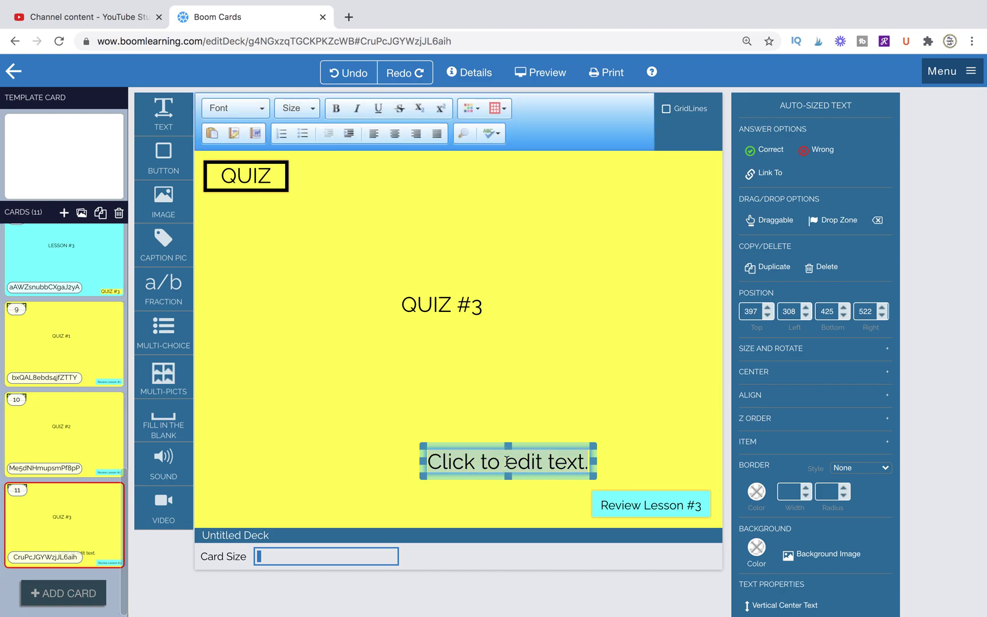
text(Finish)
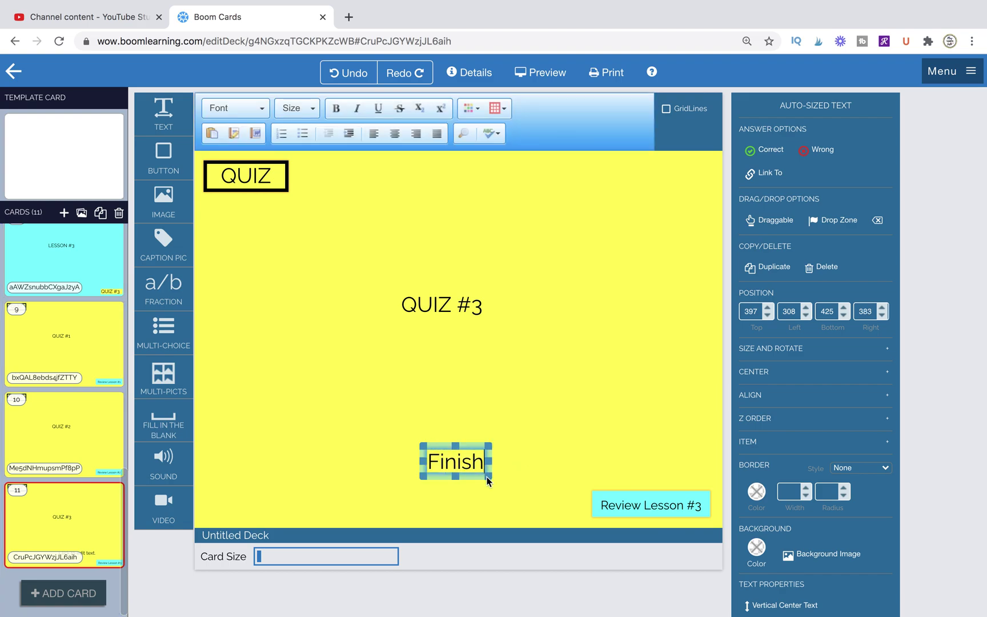
key(BackSpace)
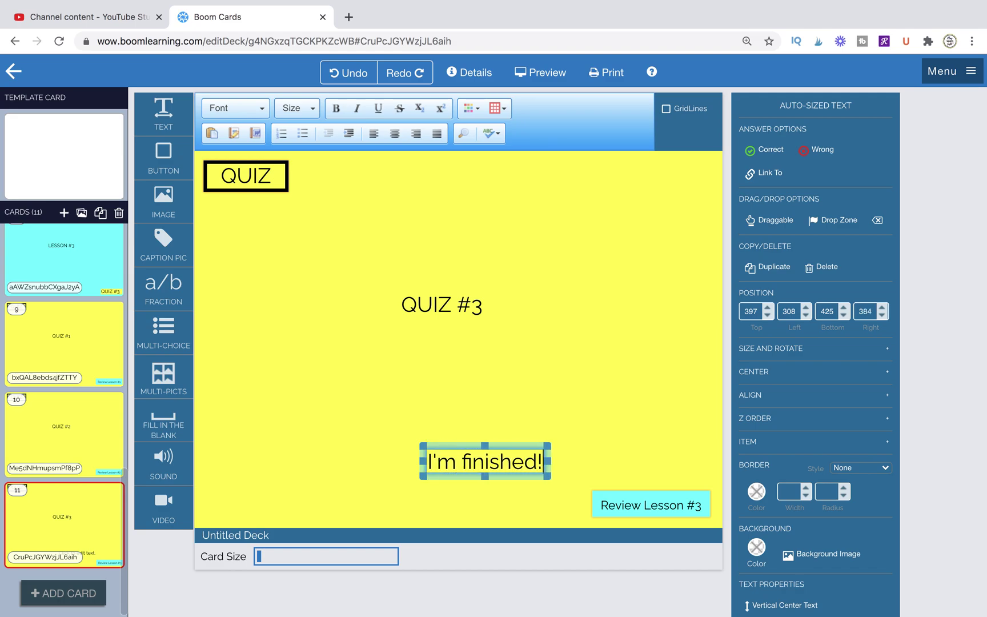
drag(516, 447, 679, 464)
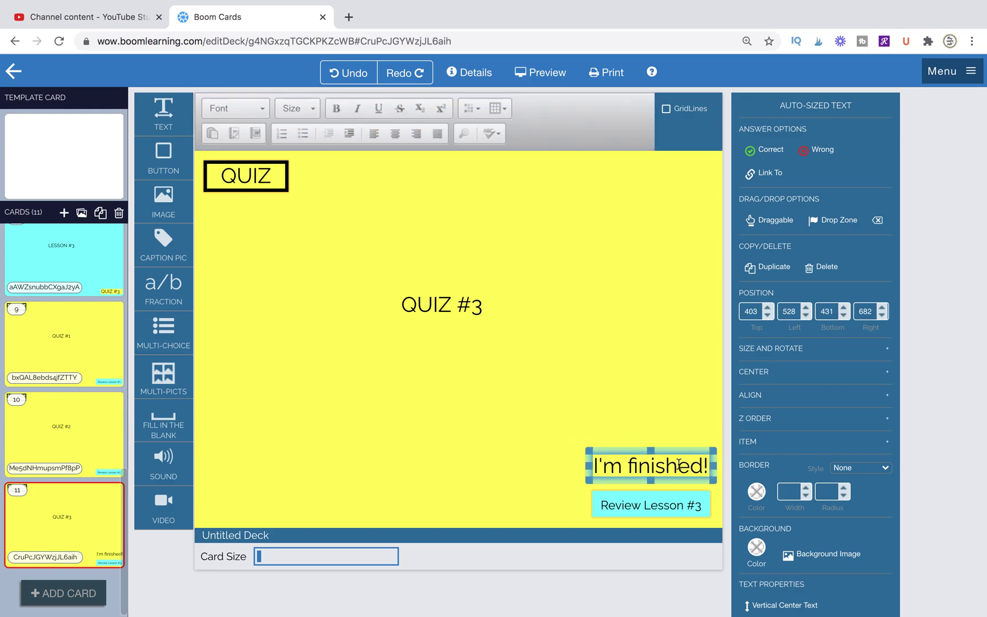
Try linking the "I'm finished!" text to Terminate Play, and delete the text from the "QUIZ #3" card
click(765, 173)
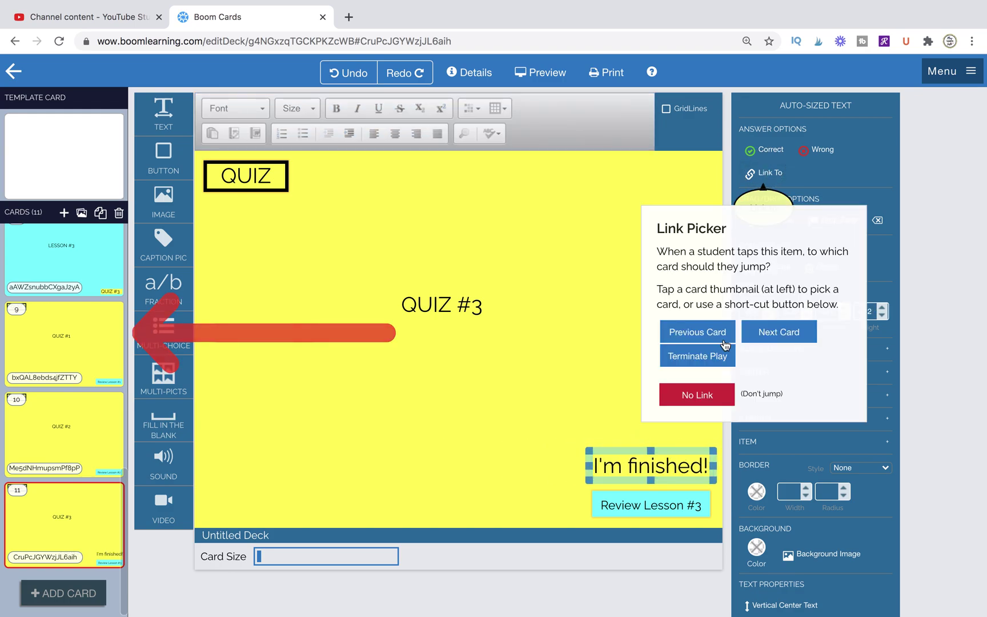
click(697, 356)
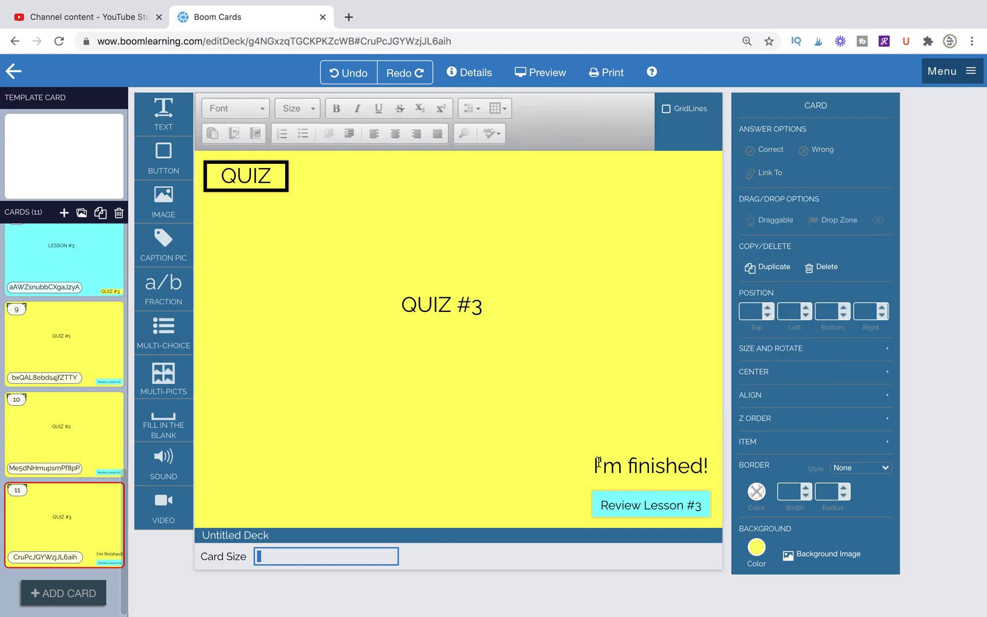
click(602, 456)
key(Delete)
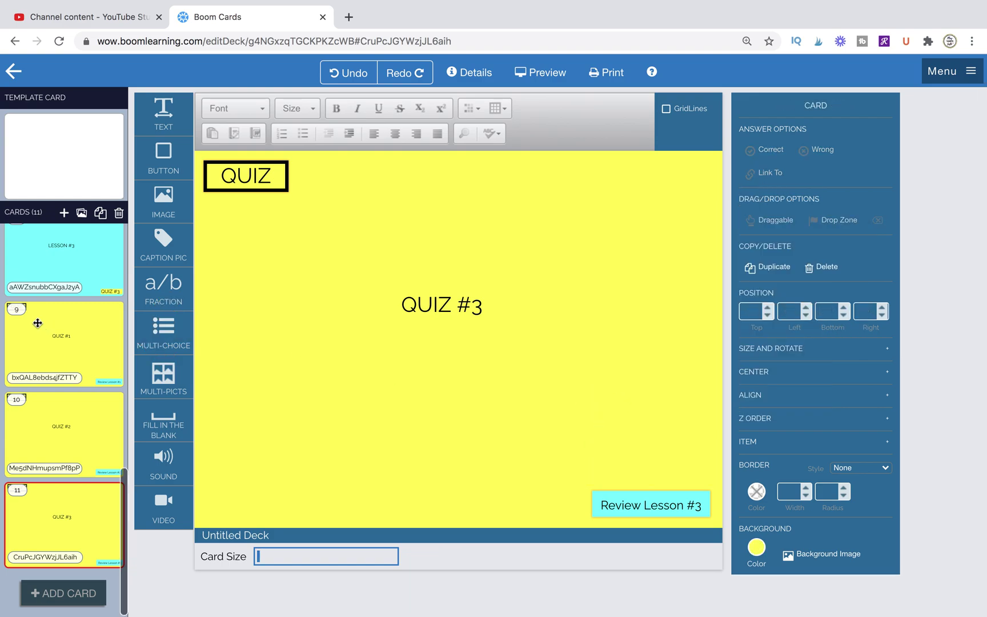
Preview the deck from the "Main" card and follow its "Instructions" link
scroll(37, 320, up, 12)
click(61, 268)
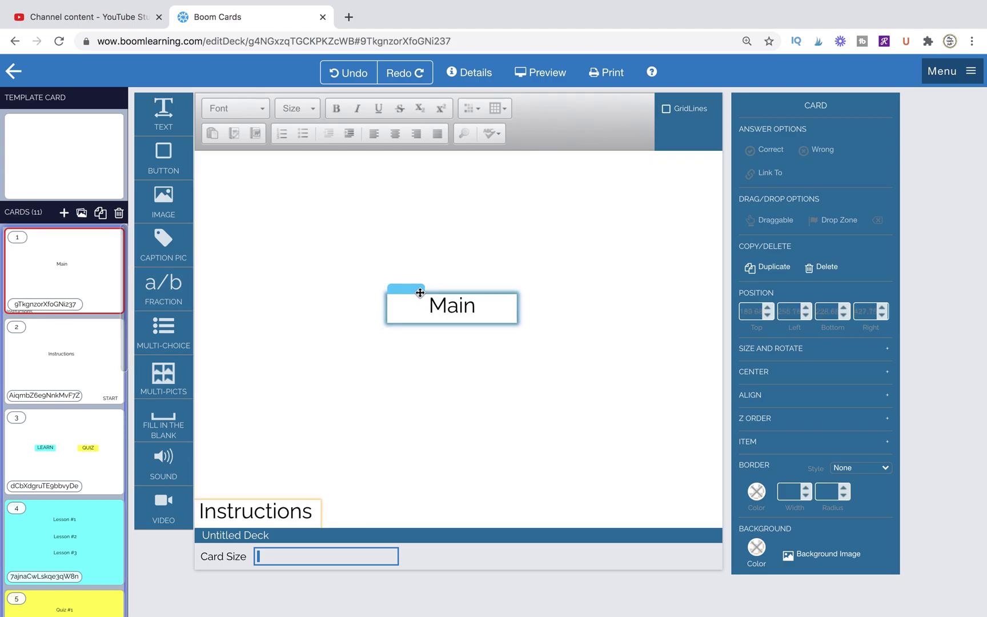
click(418, 292)
click(546, 72)
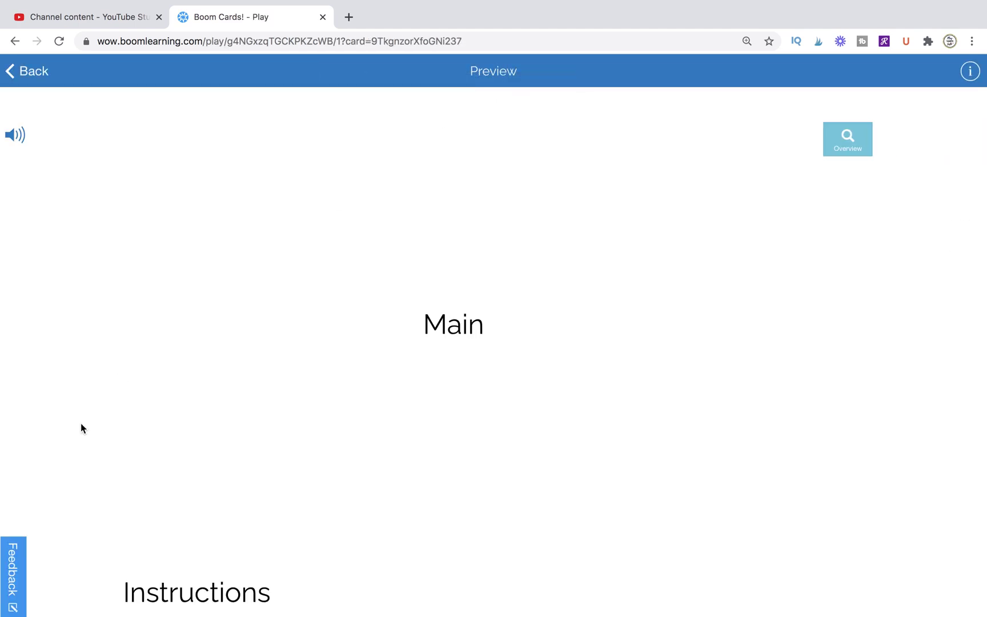
click(180, 599)
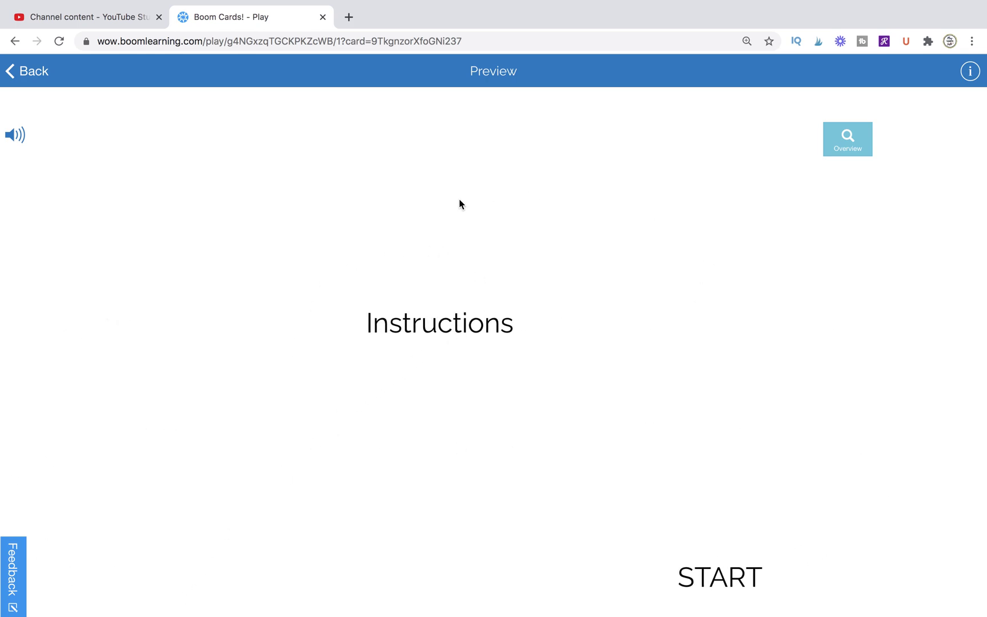
Follow START and LEARN in the preview, and test the Lesson #1, #2 and #3 links with their LEARN return boxes
click(749, 575)
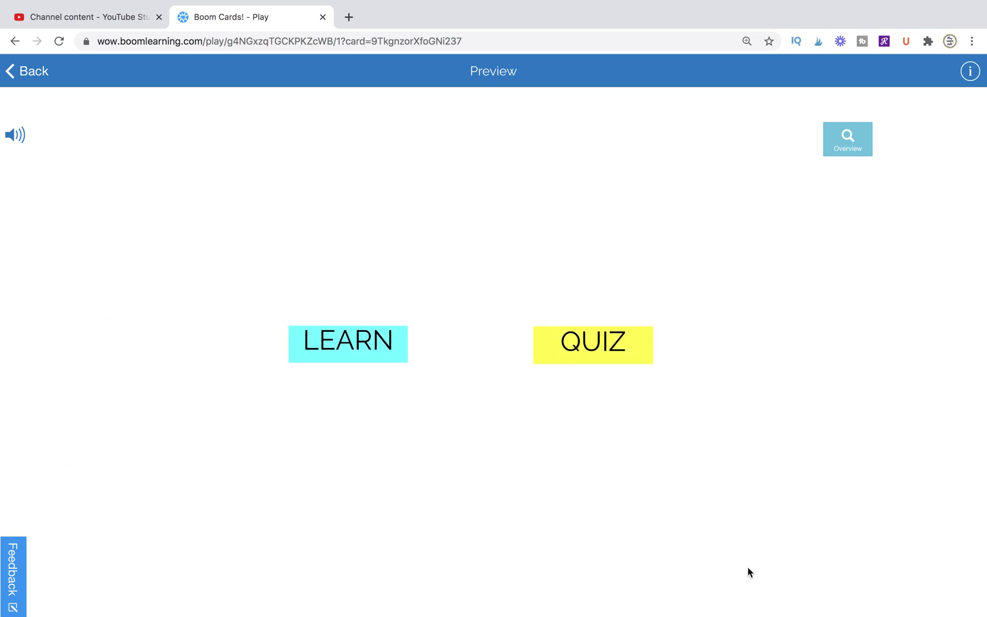
click(372, 350)
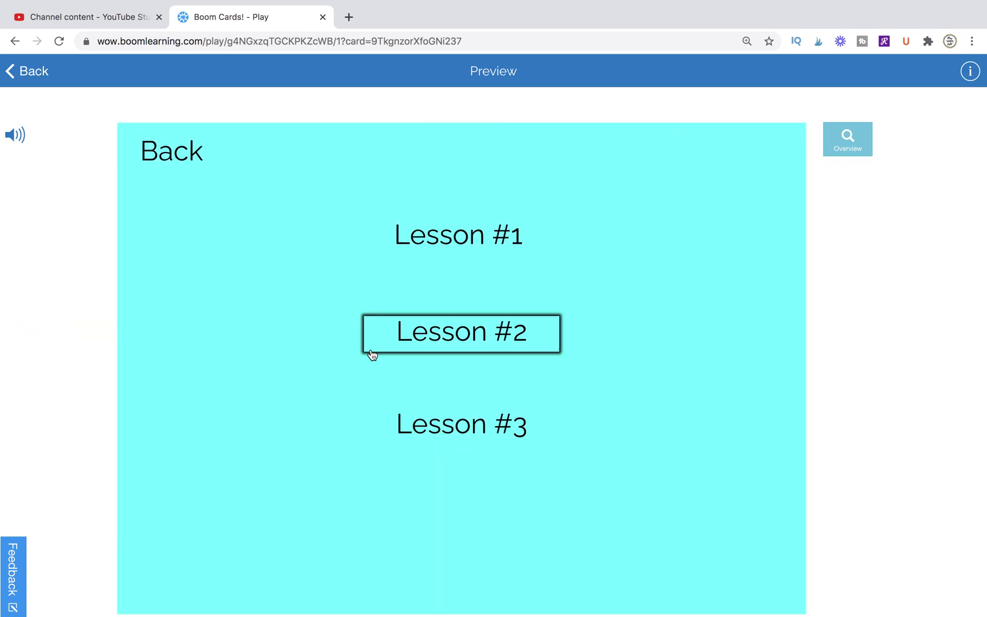
click(459, 234)
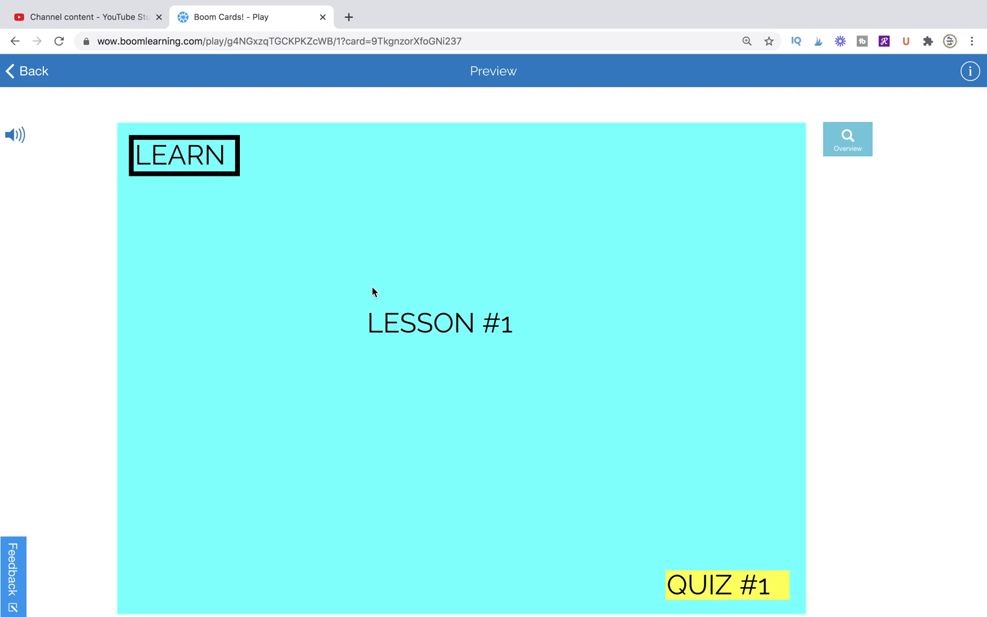
click(228, 165)
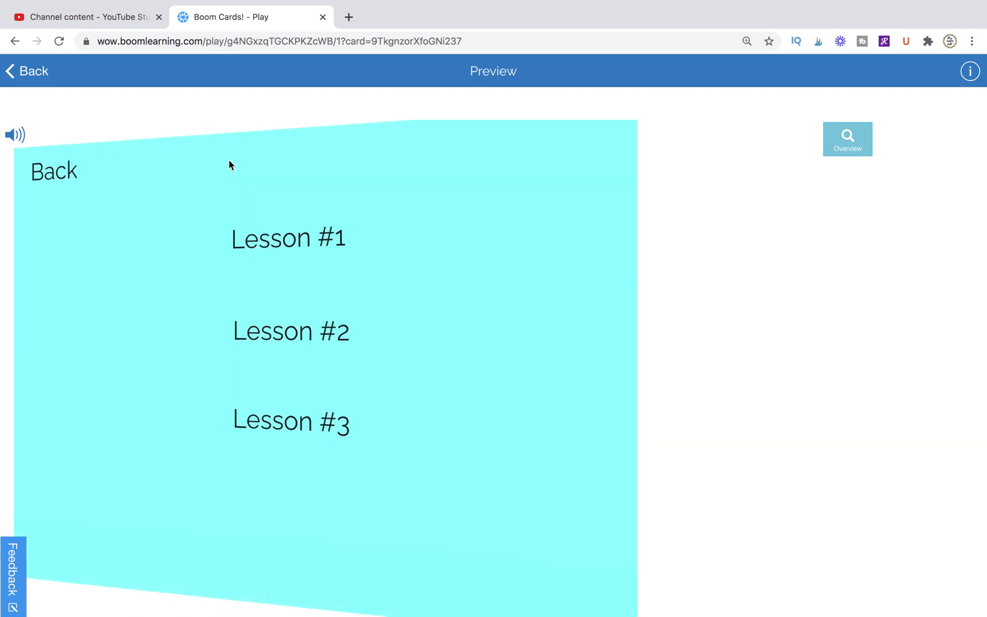
click(476, 335)
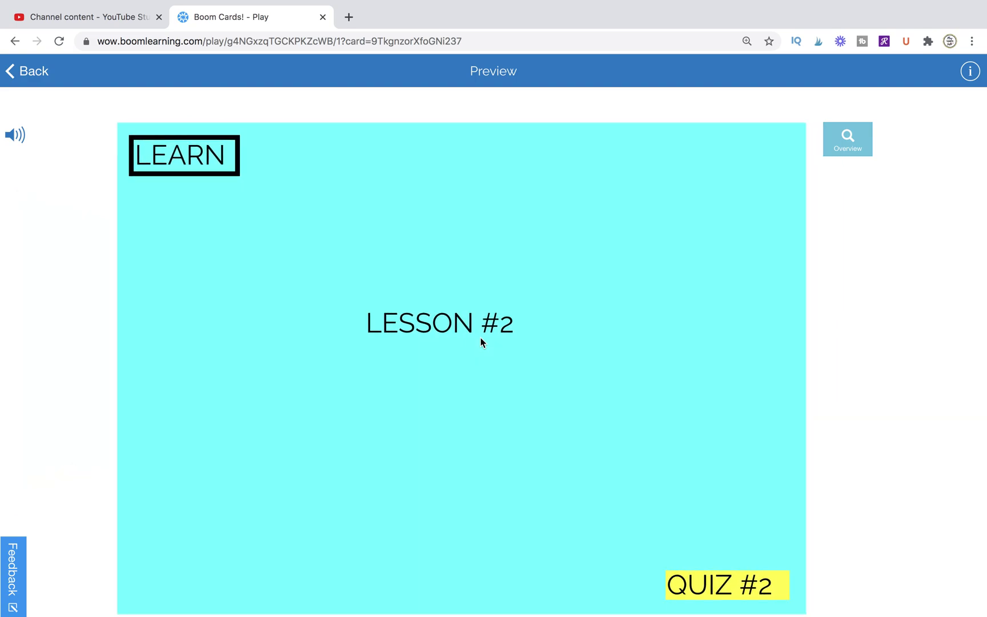
click(234, 157)
click(462, 426)
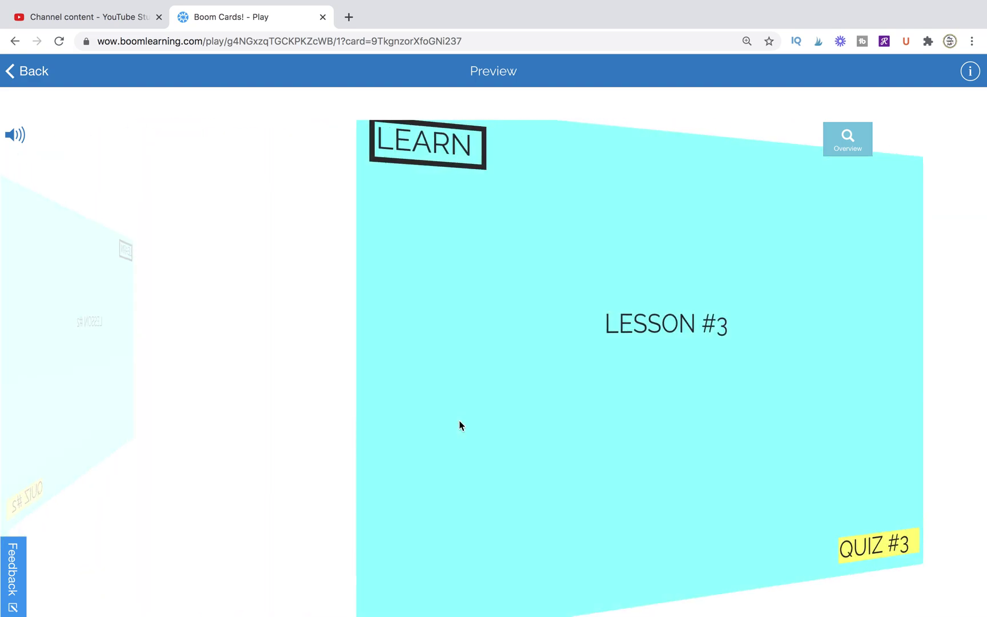
click(186, 166)
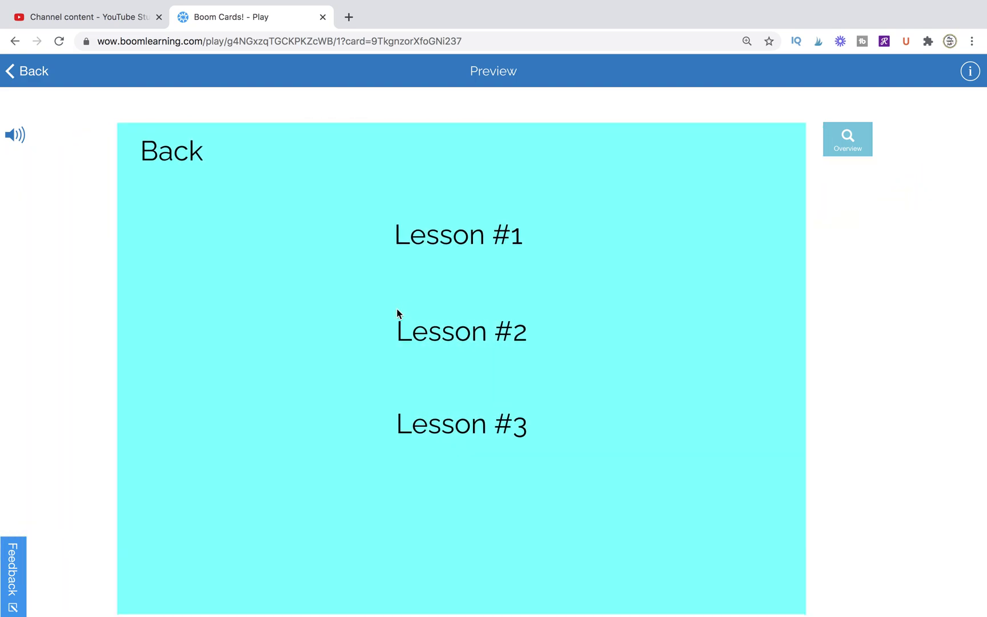
Open Lesson #1 from the lesson list and test the links between the "LESSON #1" and "QUIZ #1" cards in both directions
click(420, 233)
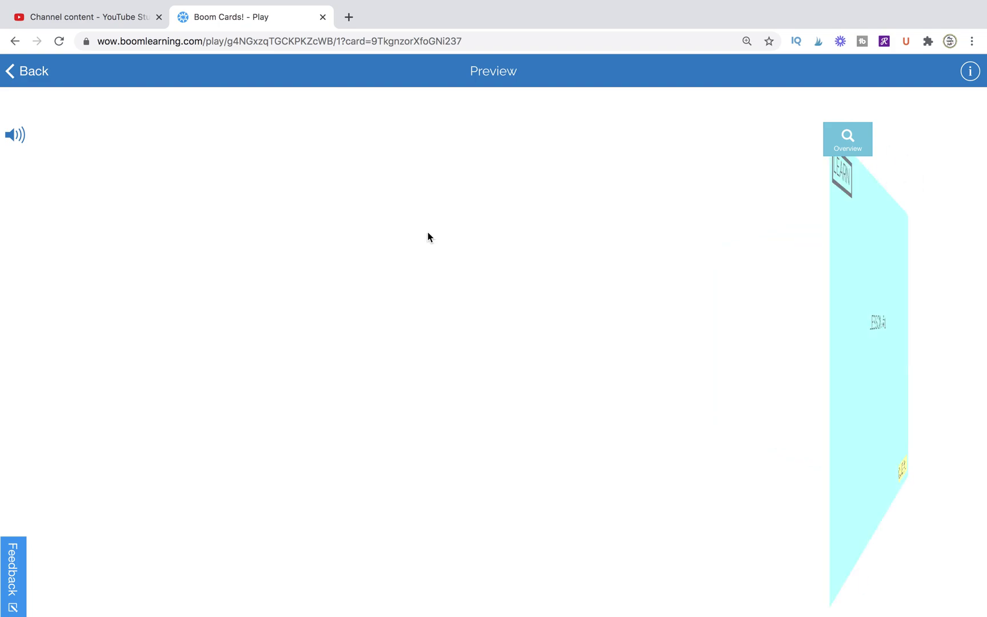
click(704, 587)
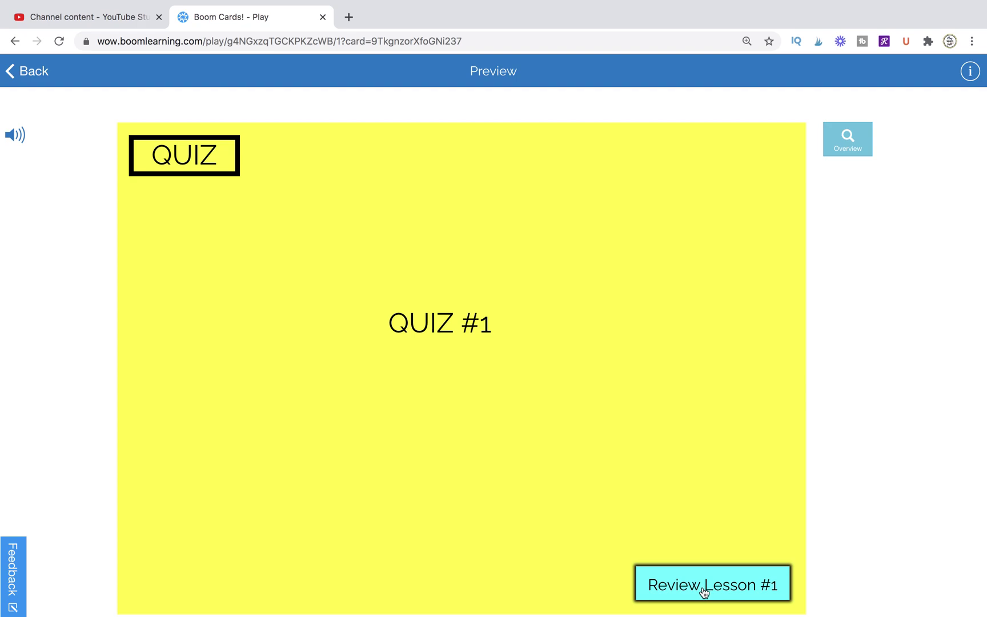
click(700, 586)
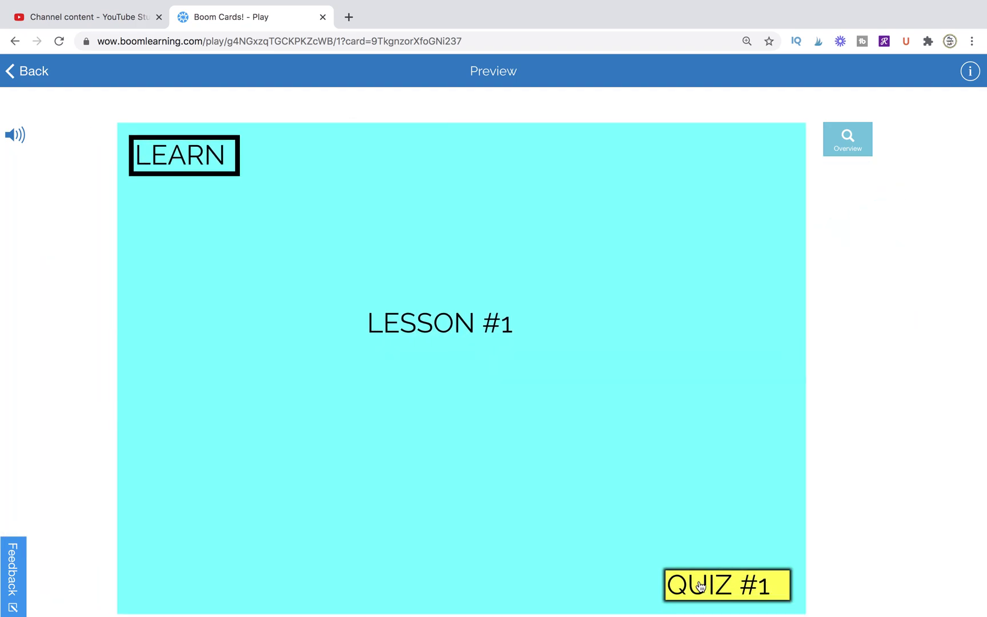
click(700, 586)
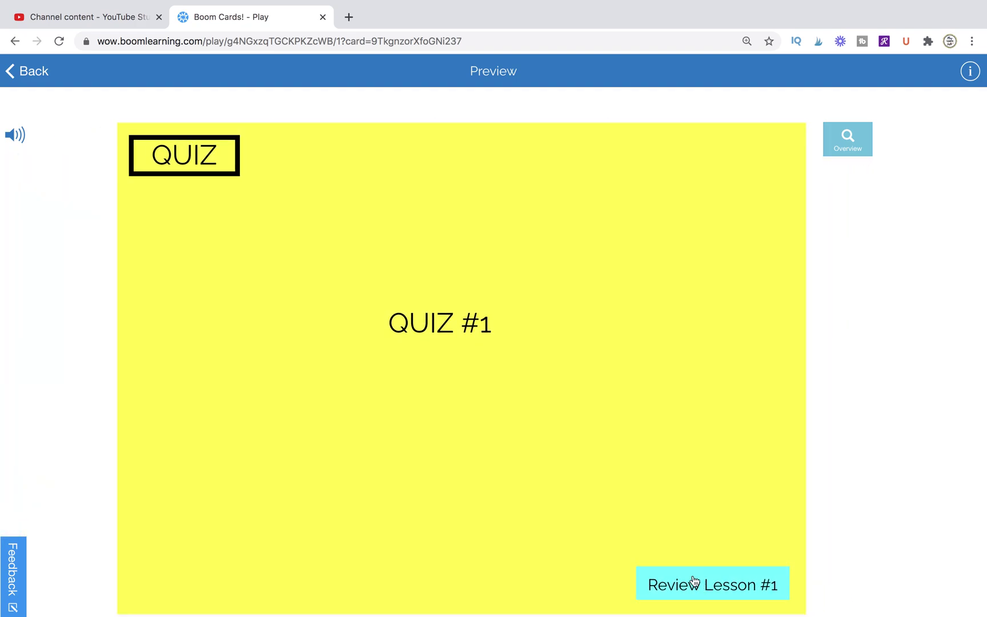
Return to the quiz list, open Quiz #2, and test its links to and from the "LESSON #2" card
click(201, 158)
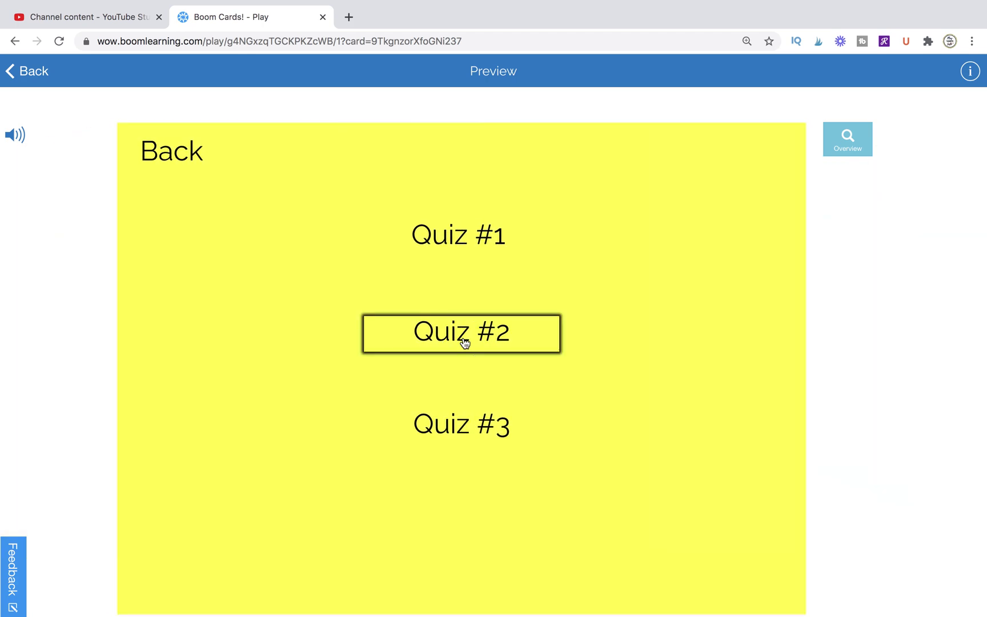
click(463, 342)
click(666, 589)
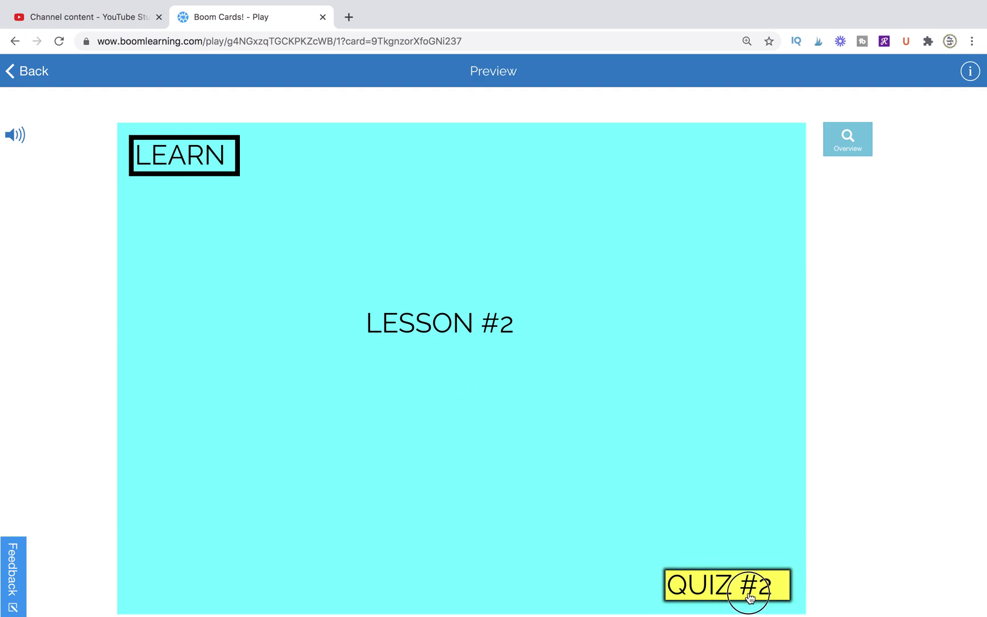
click(749, 596)
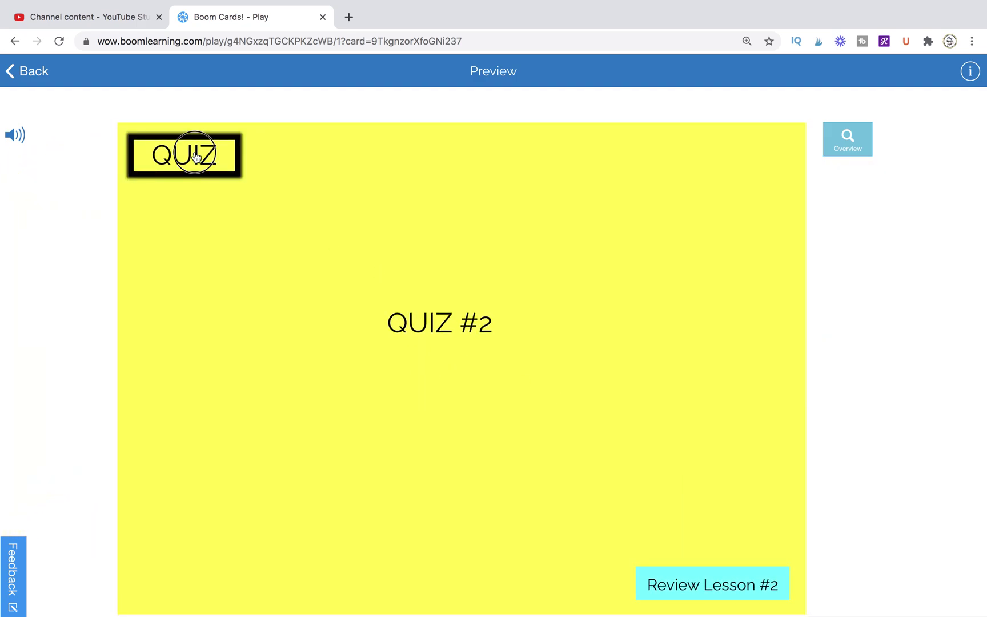
Return to the quiz list, open Quiz #3, and follow its "Review Lesson #3" link
click(195, 154)
click(481, 432)
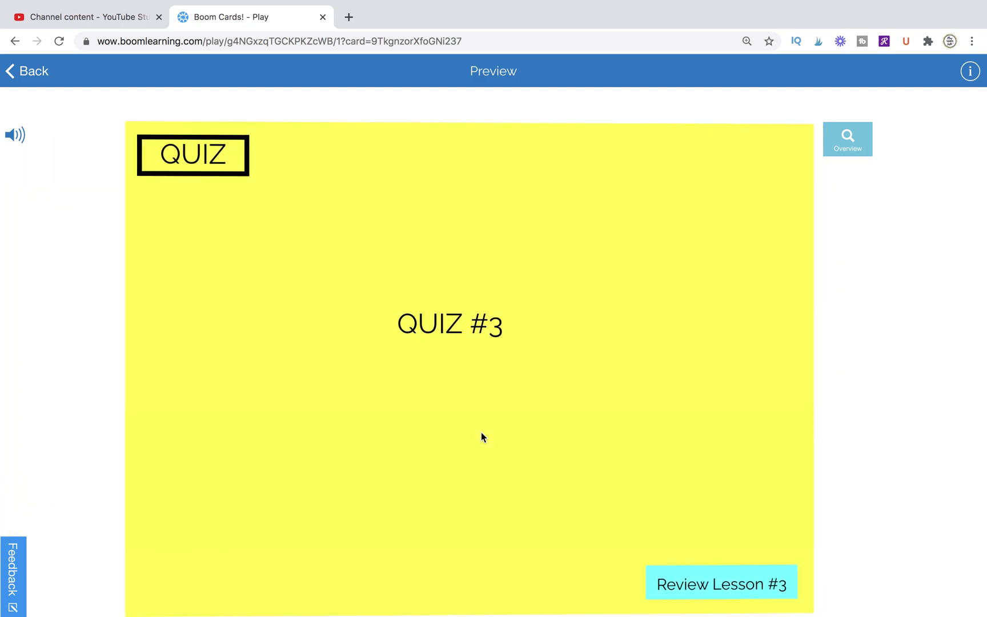
click(733, 586)
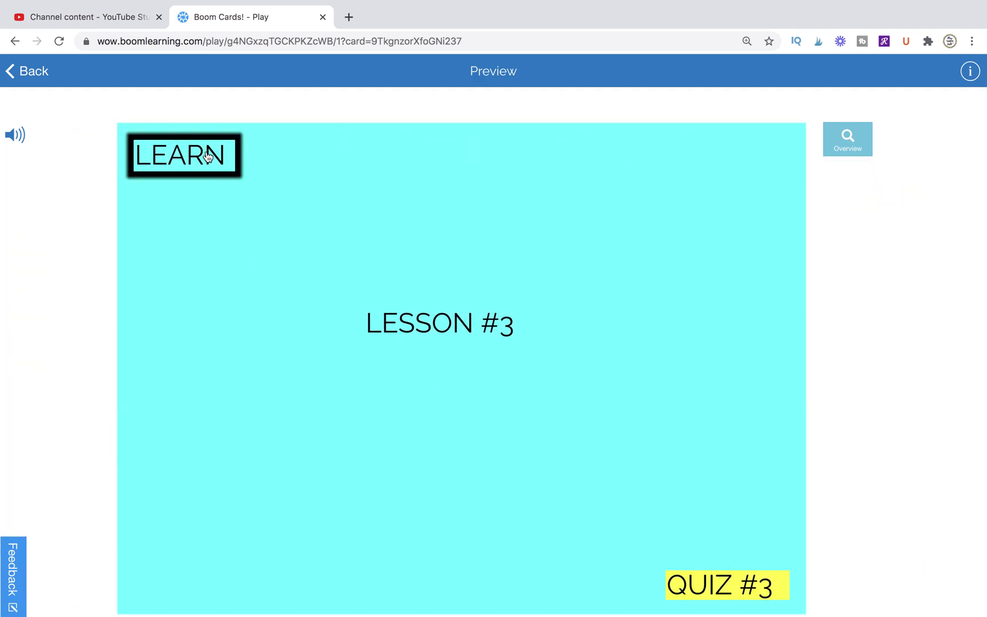
Go from the "LESSON #3" card through the lesson list back to the choice card, and reopen the lesson list through LEARN
click(207, 157)
click(183, 158)
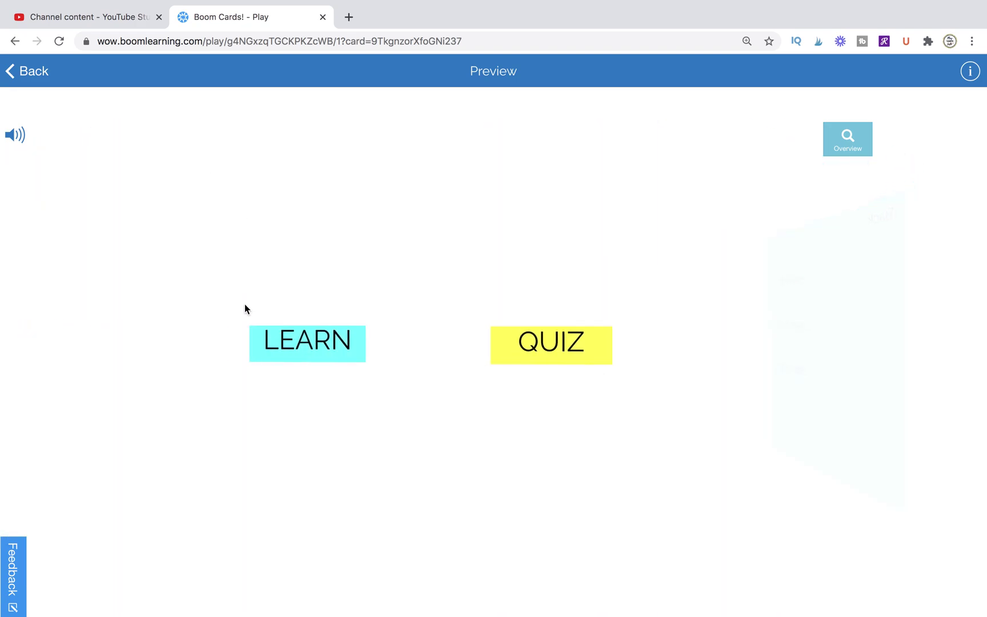
click(352, 338)
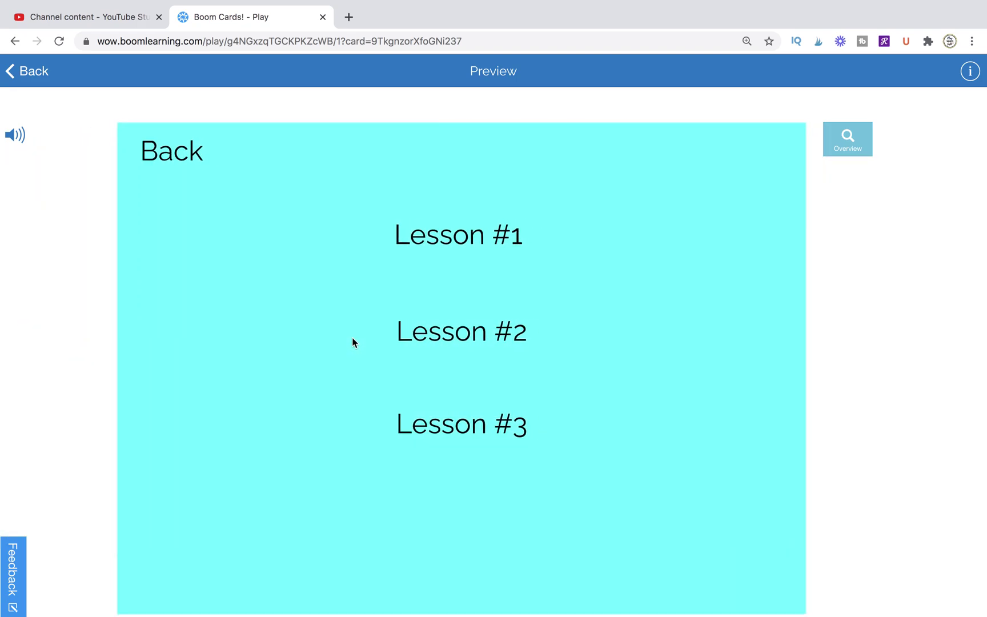